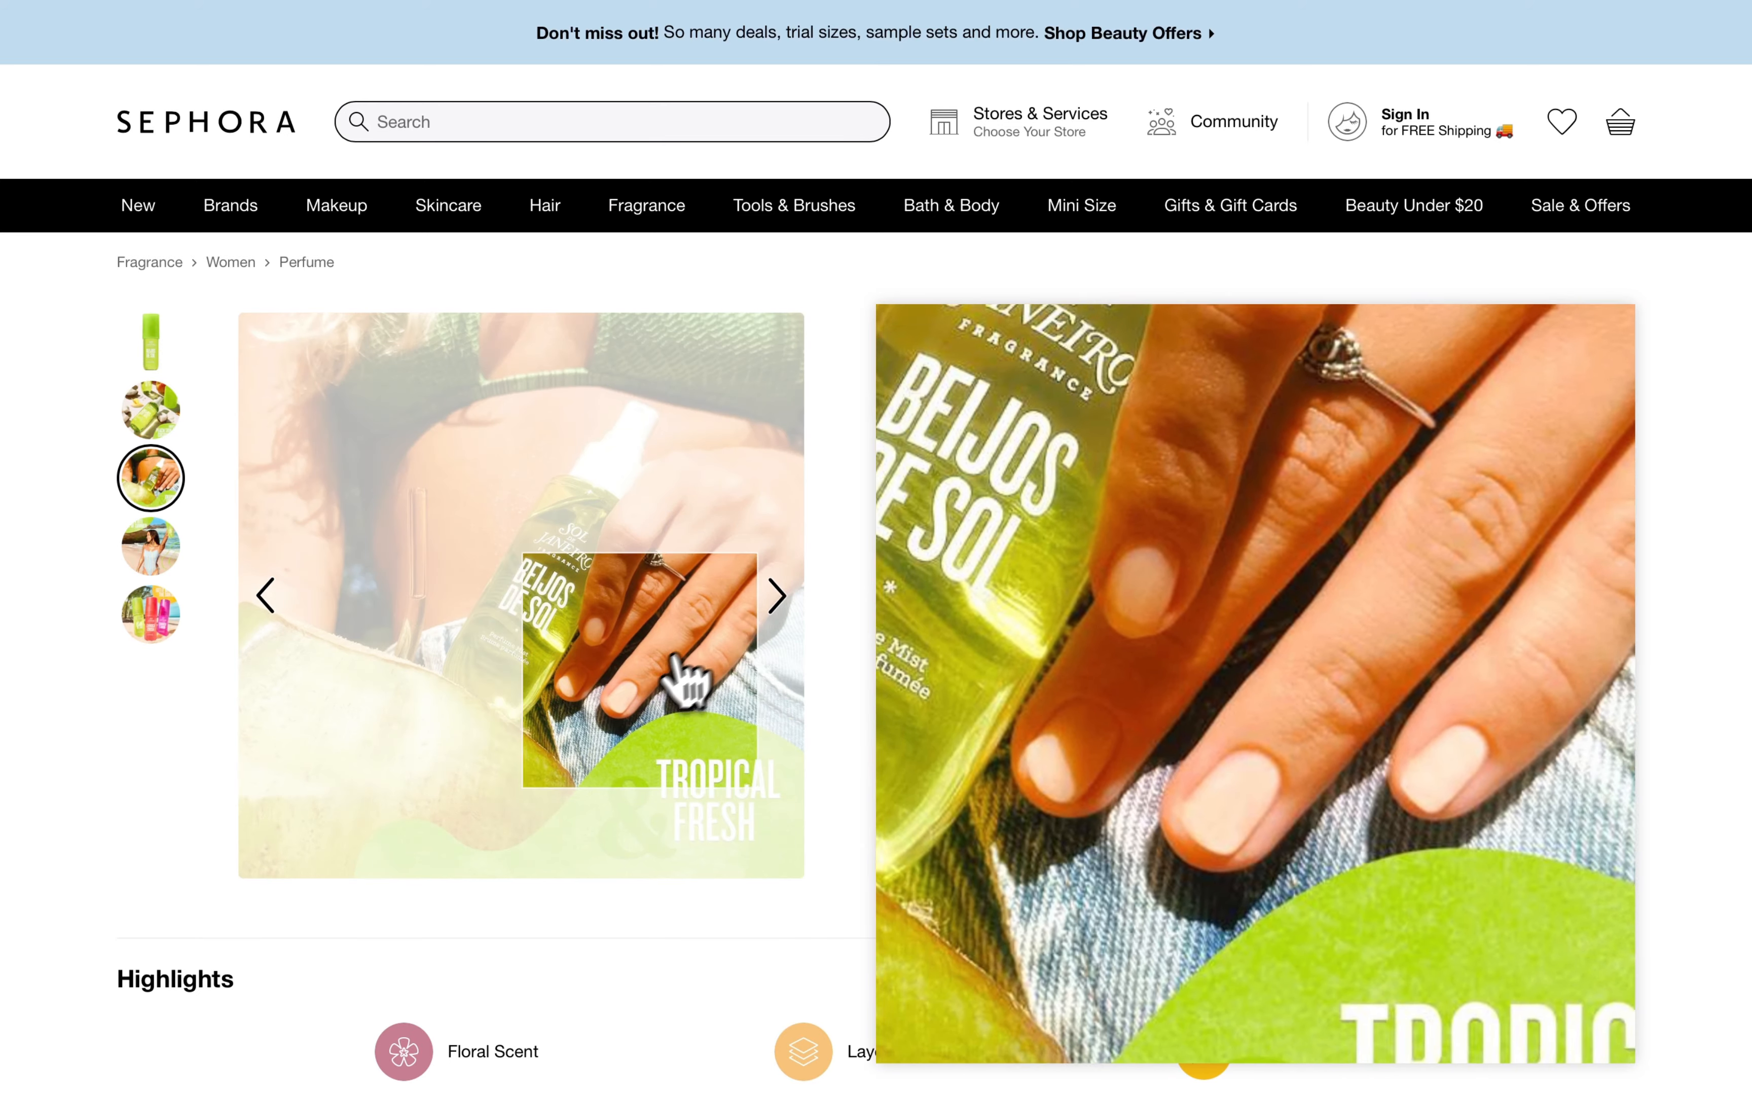
# Step: Examine the fragrance's product page, expanding its full product description
pyautogui.scroll(-10, 879, 967)
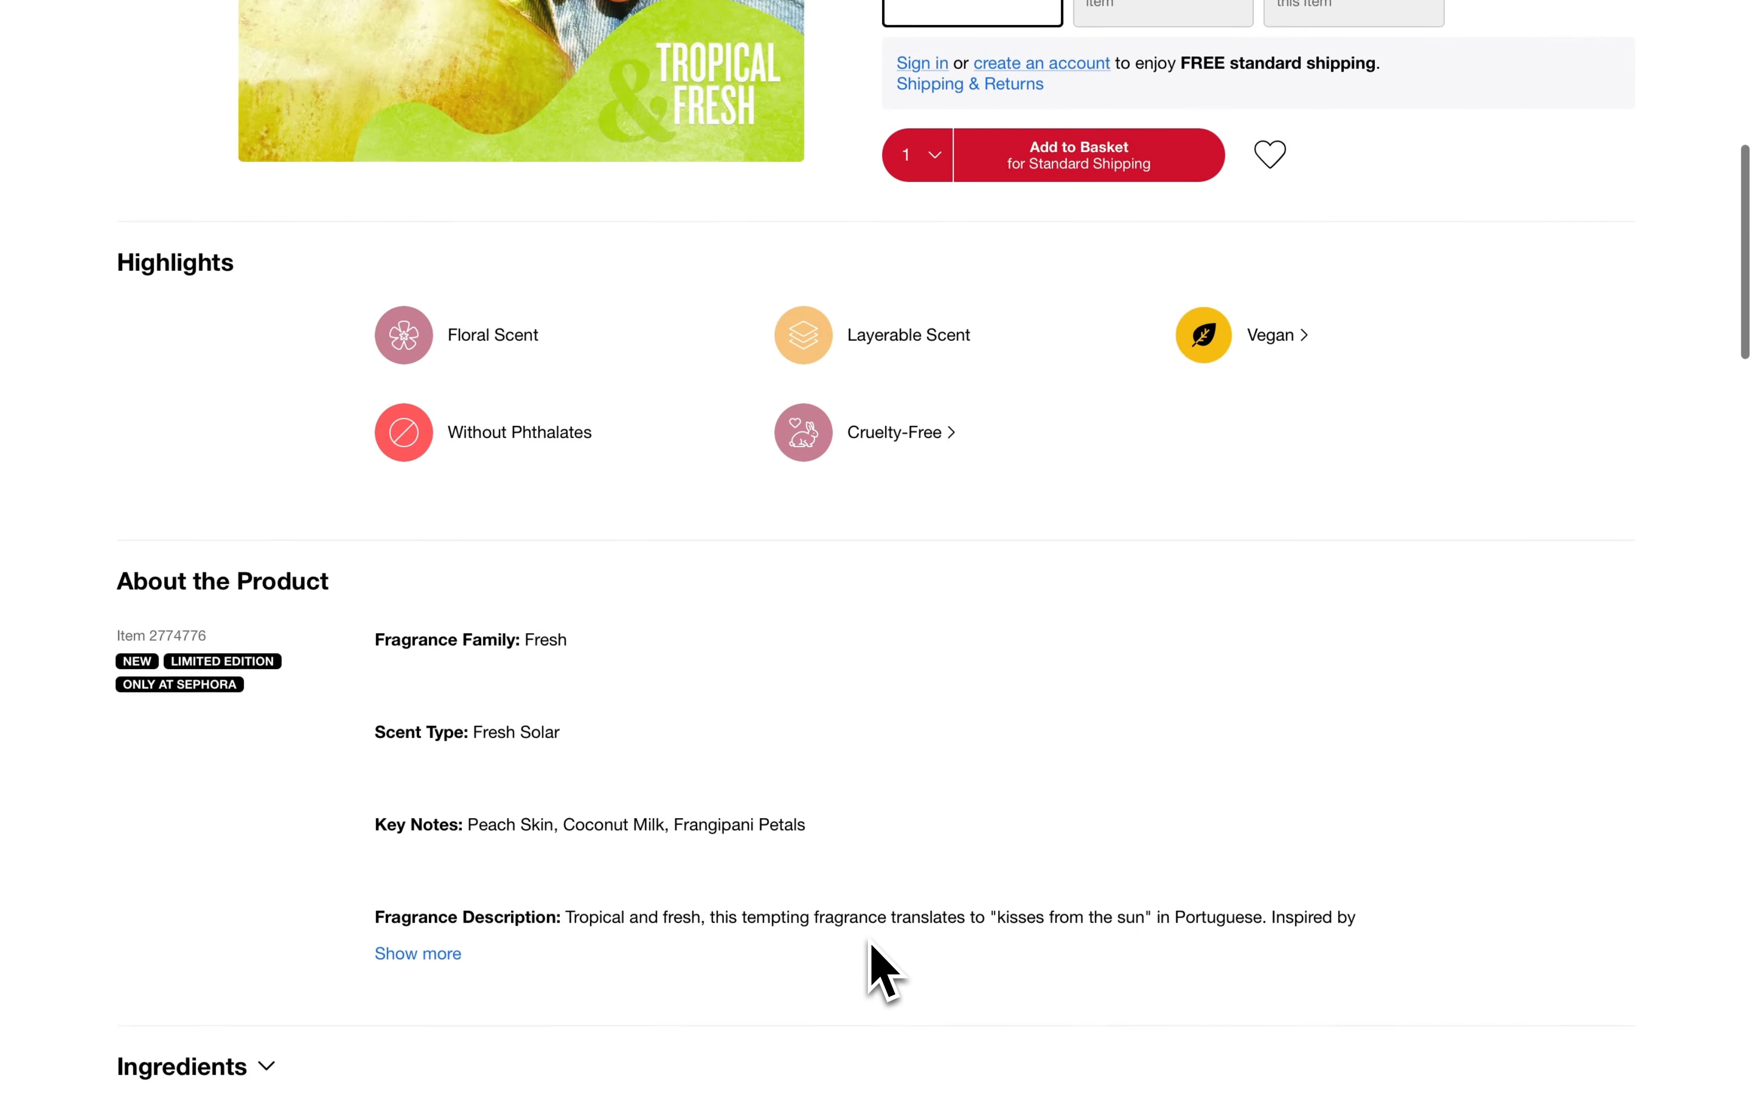
pyautogui.click(411, 894)
pyautogui.scroll(-1, 978, 786)
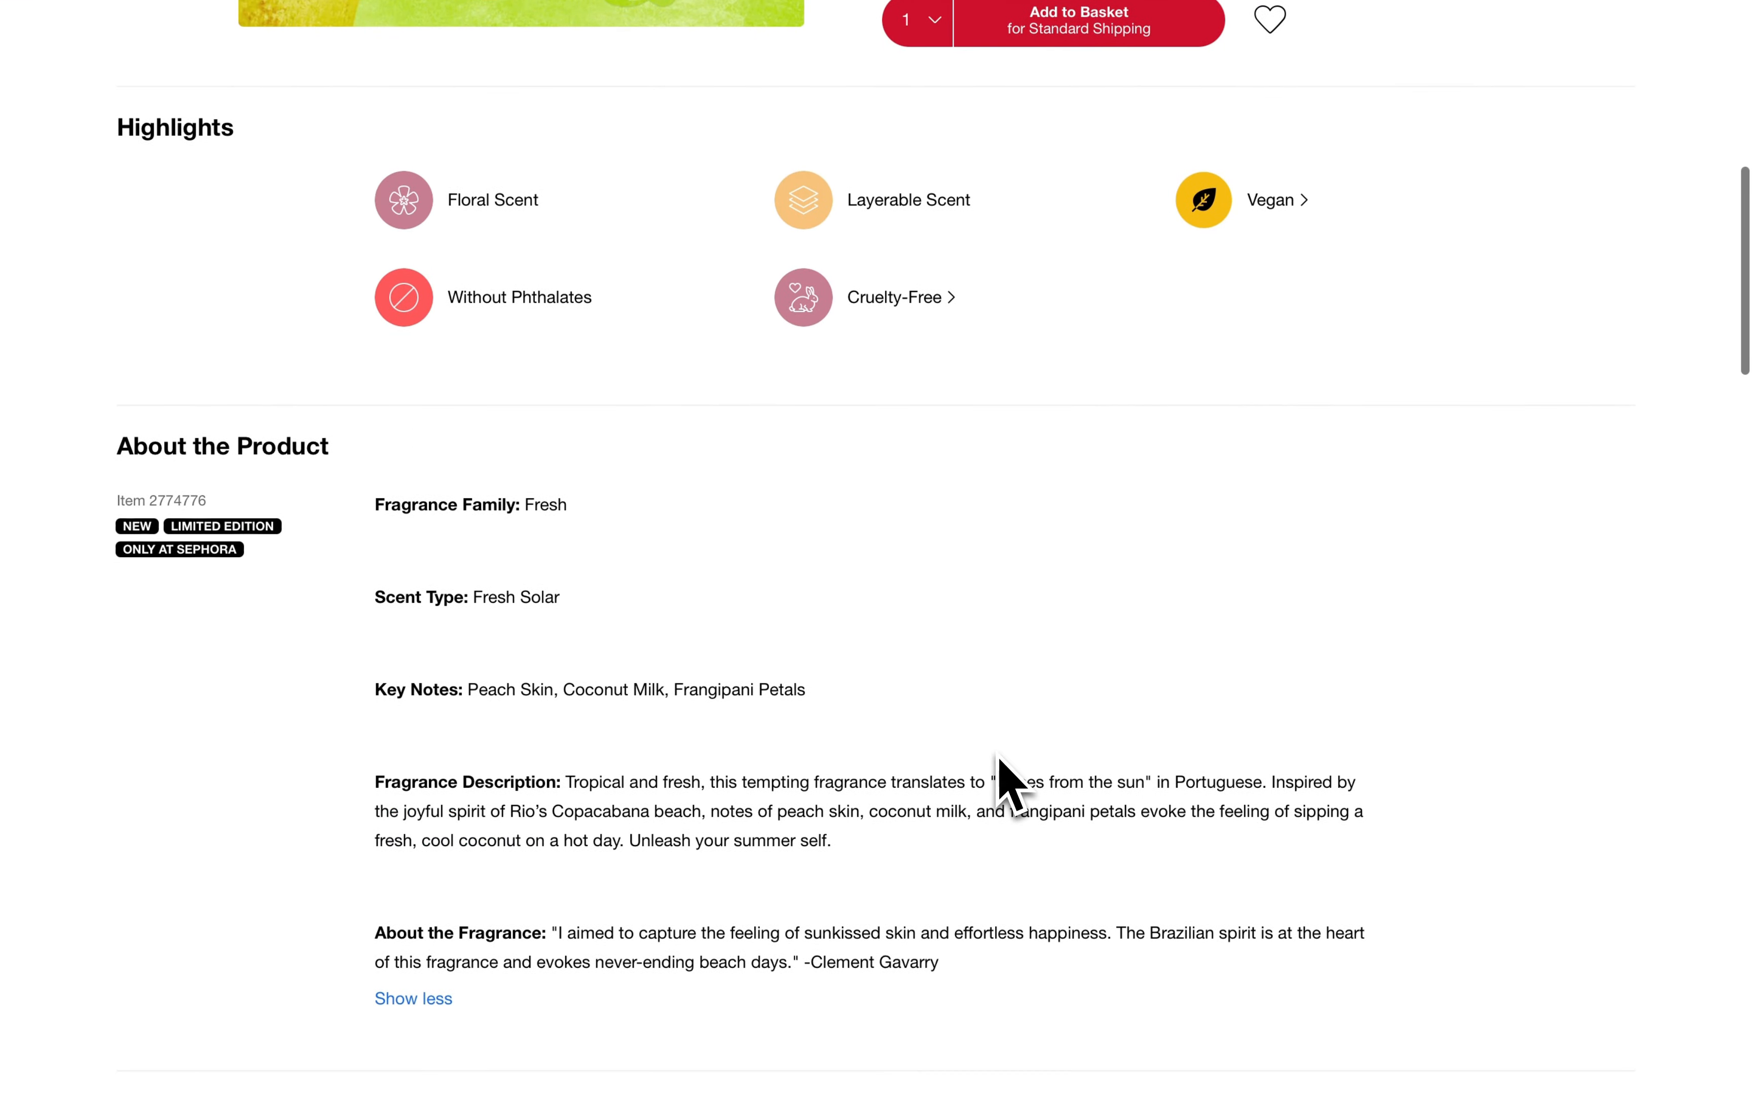
pyautogui.scroll(12, 1002, 783)
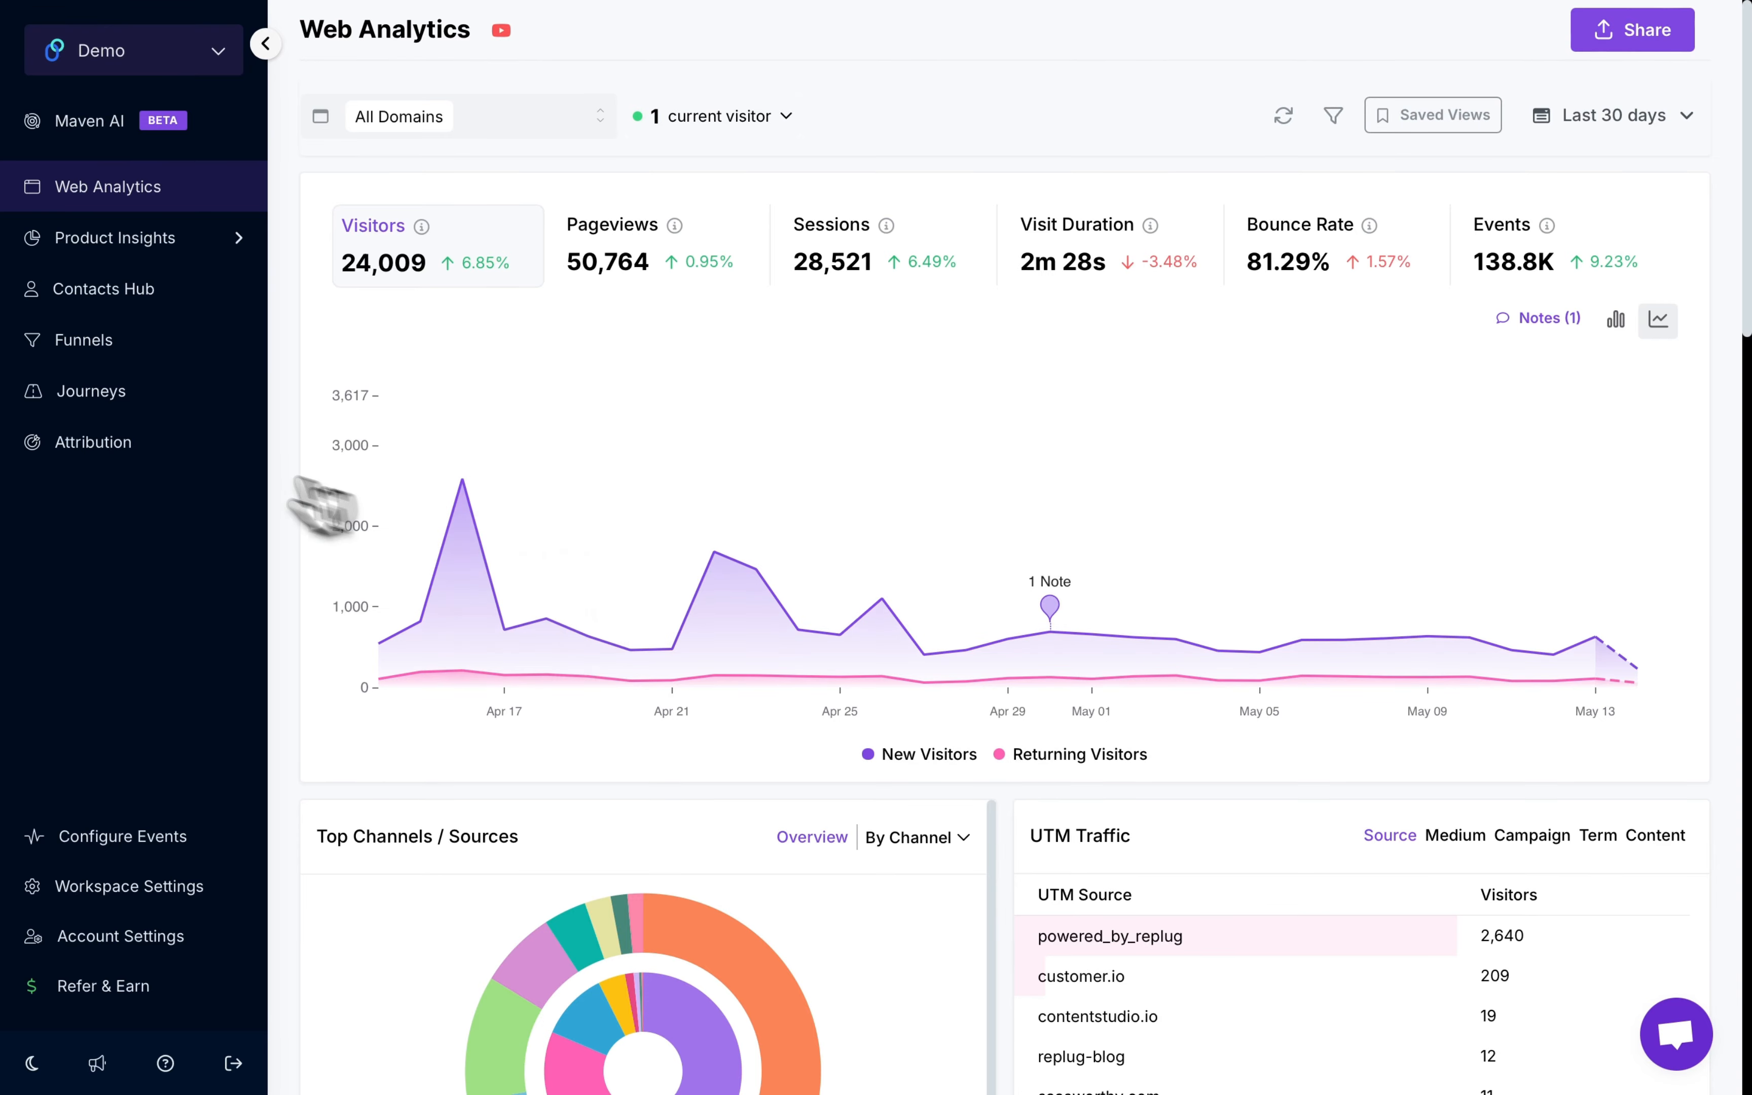
# Step: Go to the Funnels section of the web analytics app and start a new conversion funnel
pyautogui.click(136, 353)
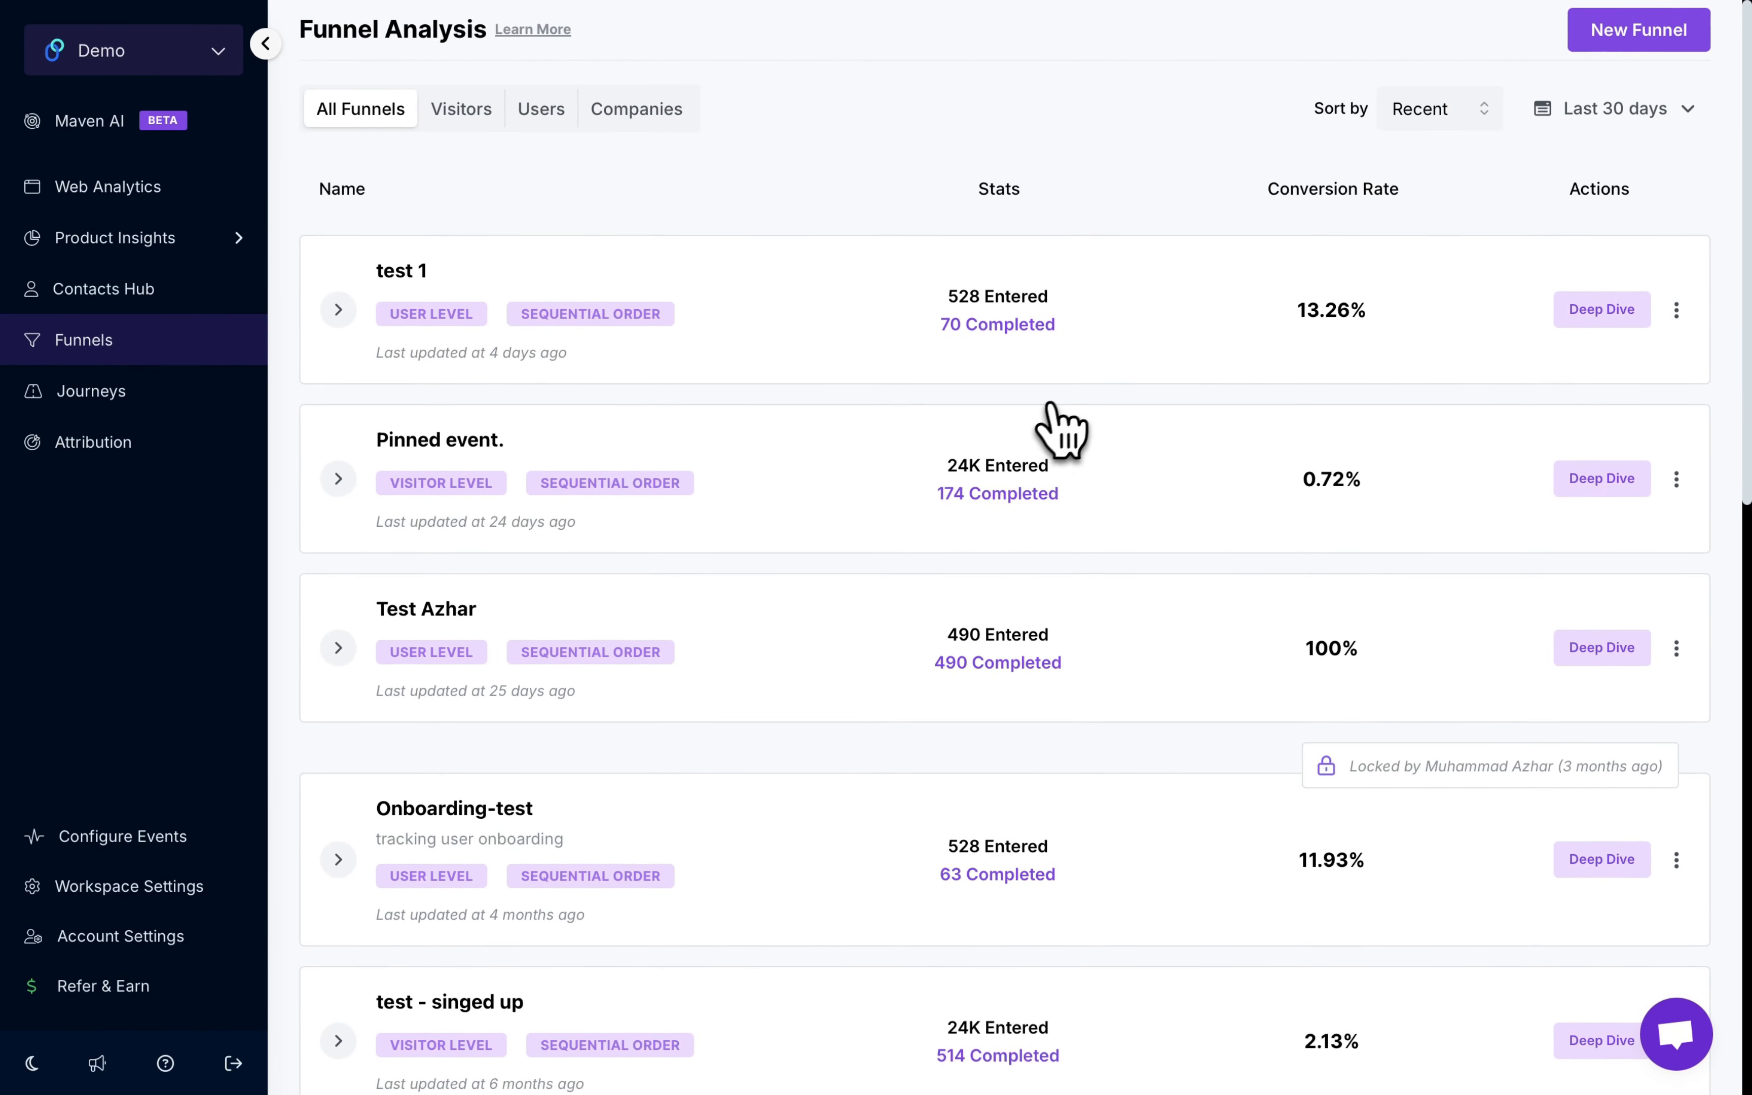
pyautogui.click(1638, 30)
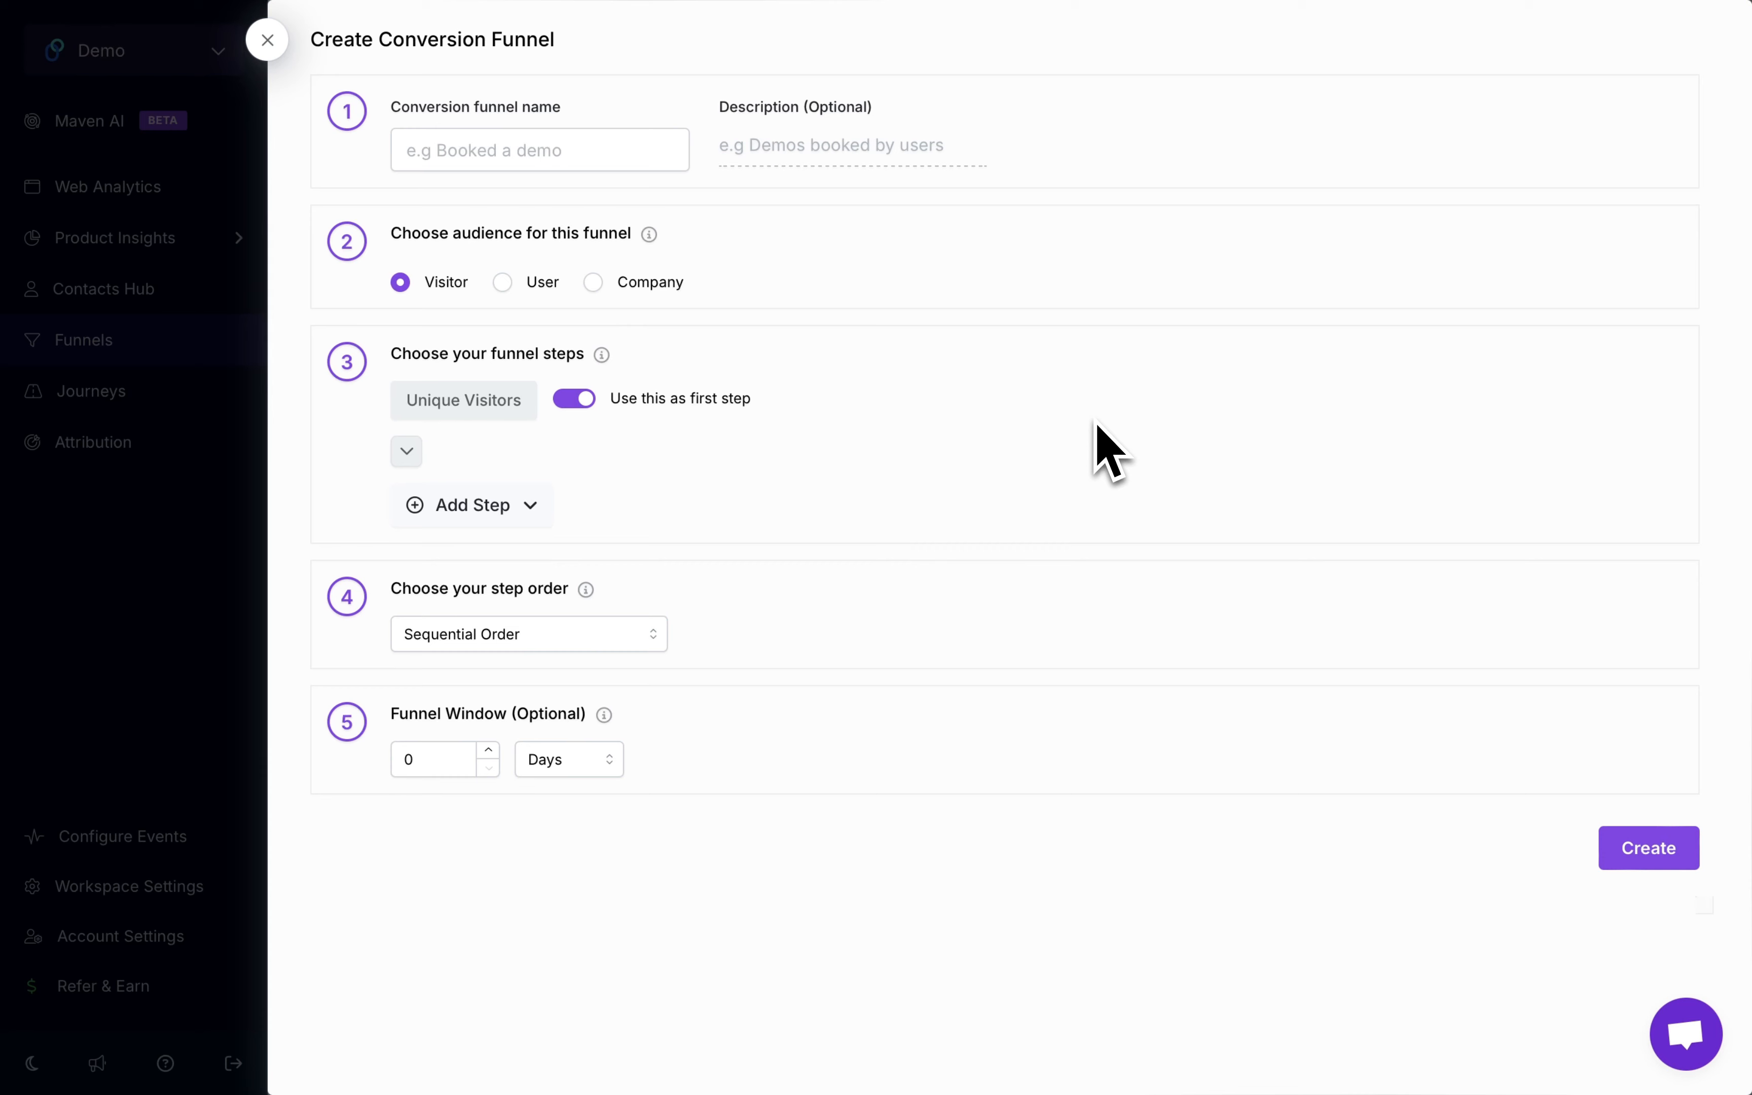
# Step: Look at the Replug homepage in its own browser tab and return to the funnel creation form
pyautogui.moveTo(1136, 7)
pyautogui.click(1224, 106)
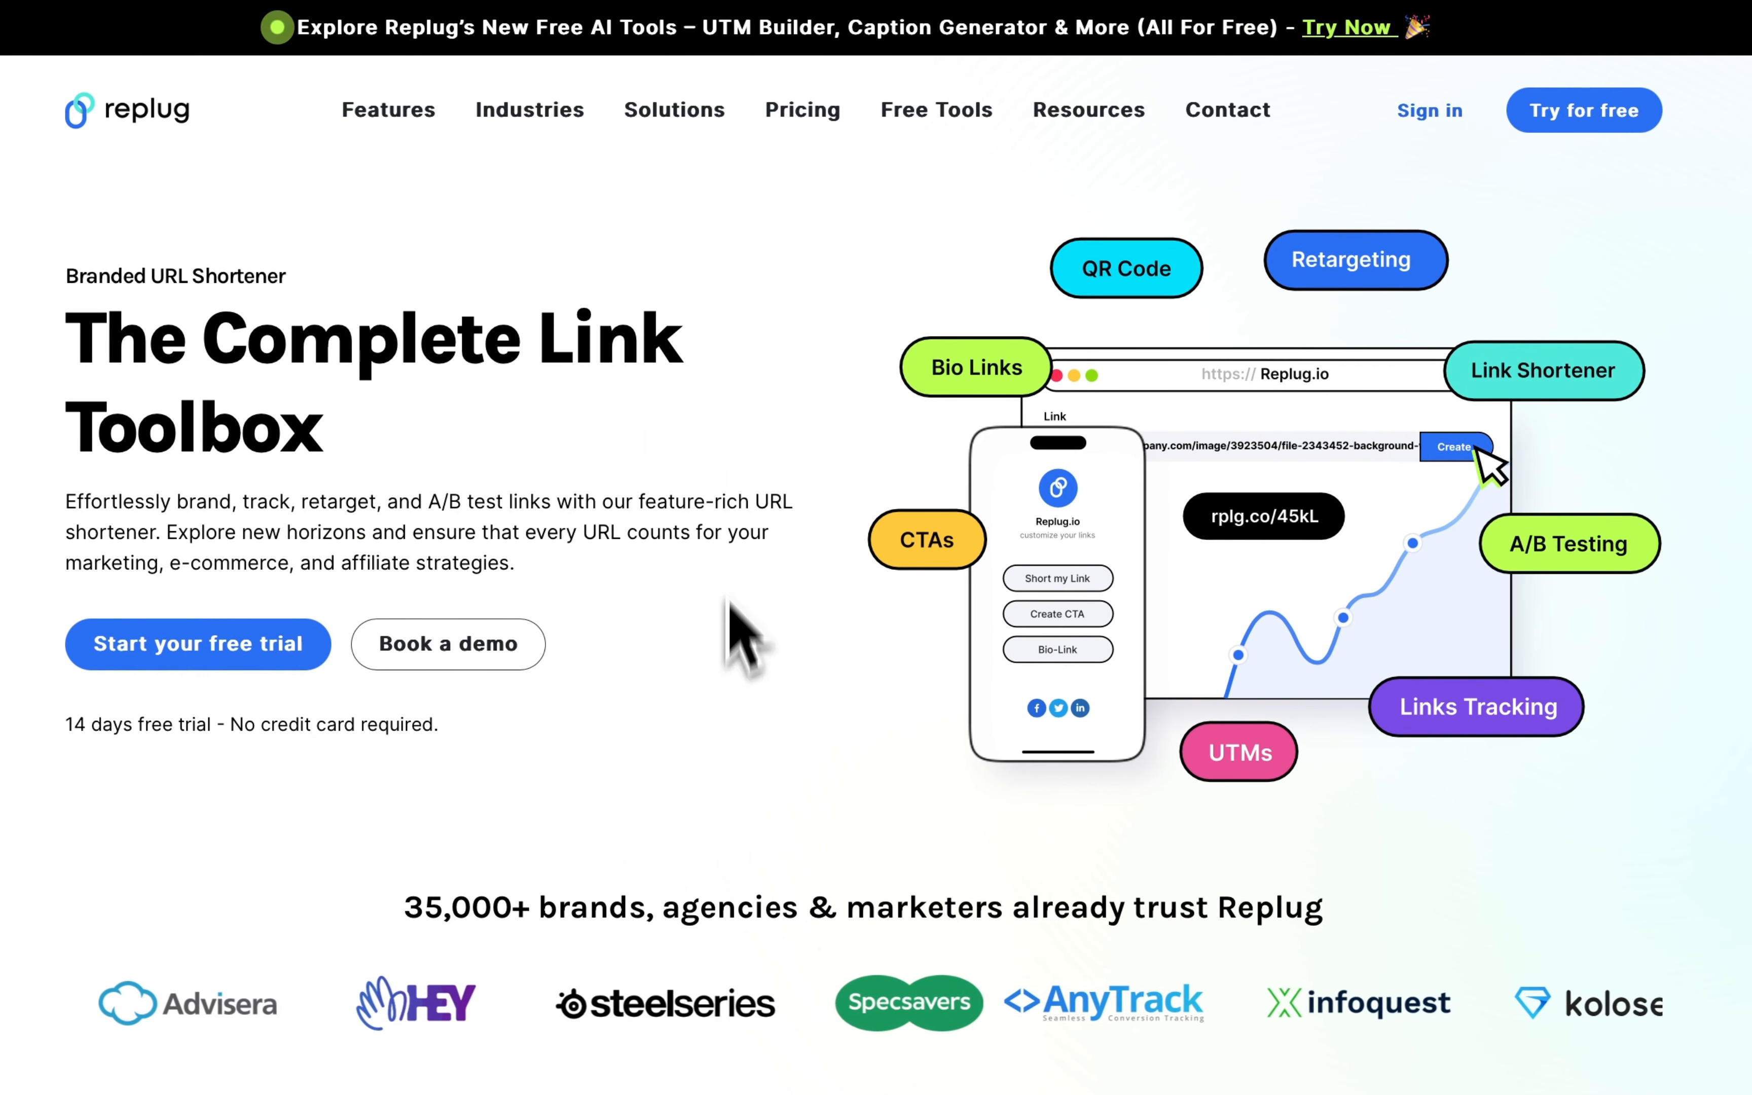
pyautogui.moveTo(743, 39)
pyautogui.click(684, 129)
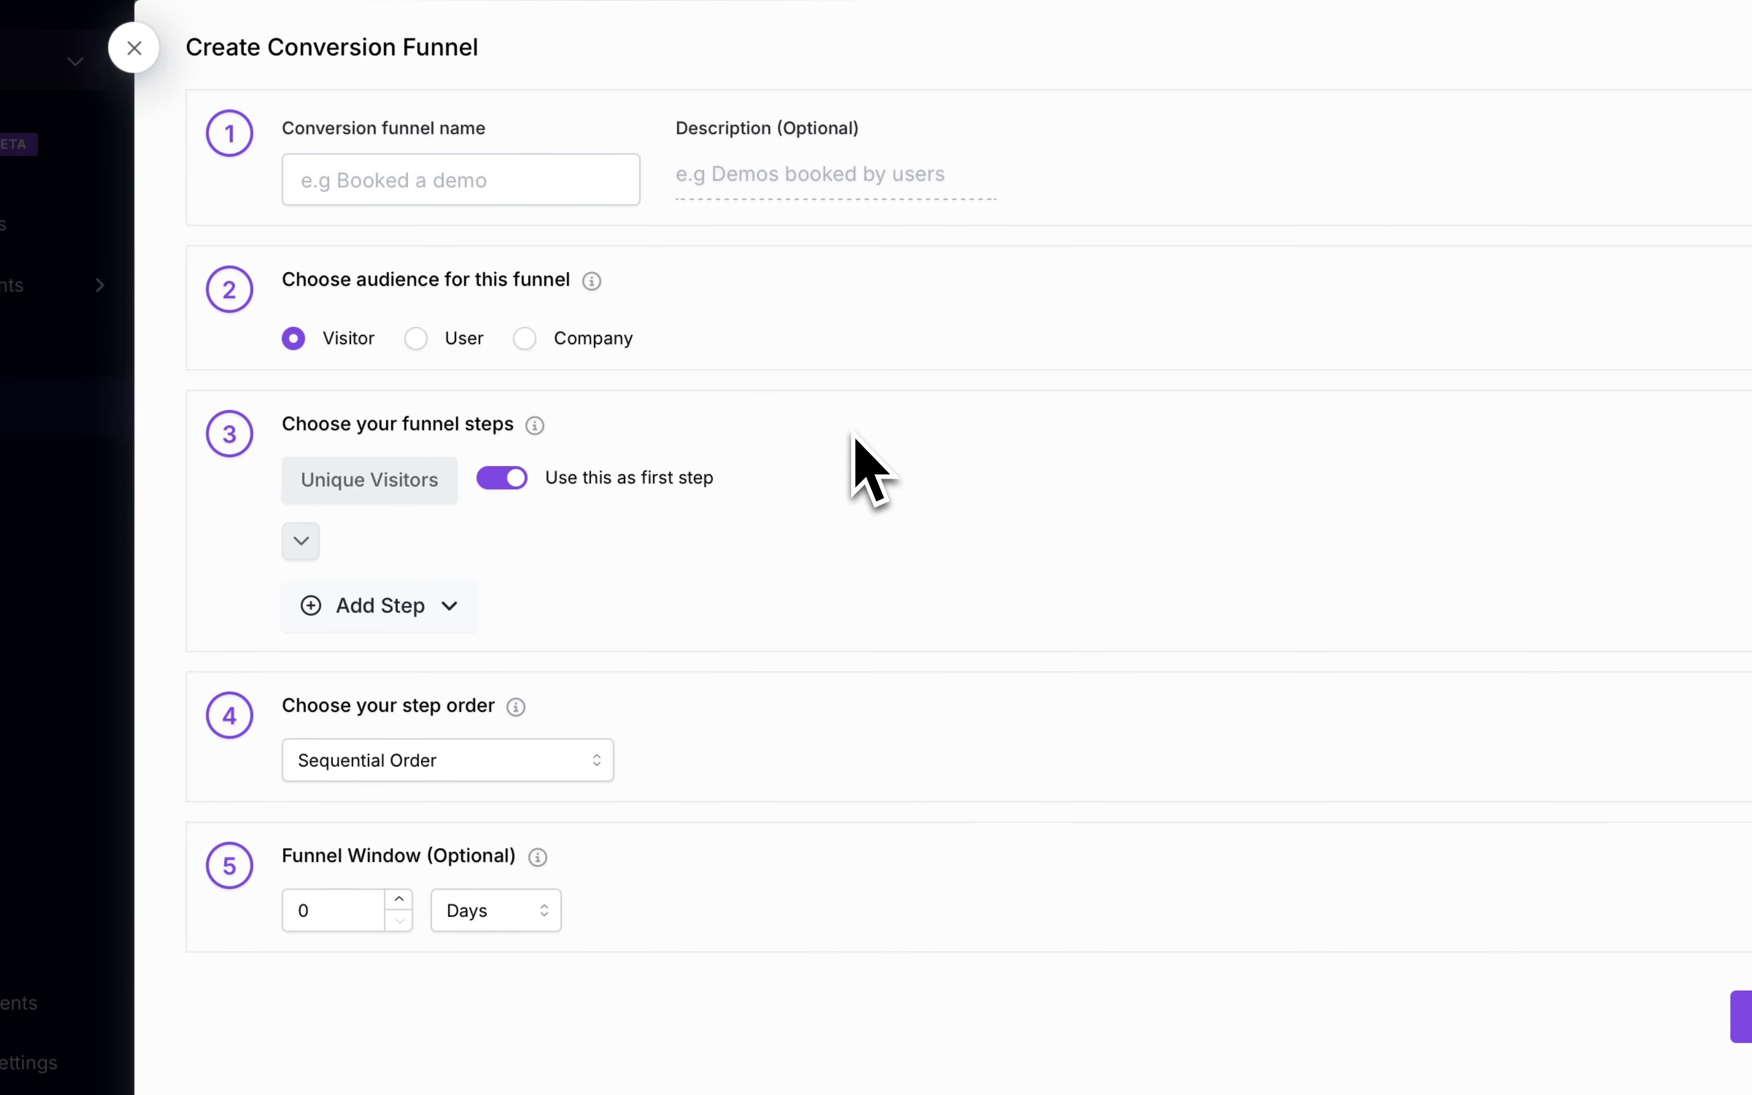
# Step: Name the conversion funnel "Onboarding(Replug)"
pyautogui.click(541, 181)
pyautogui.write('Ob')
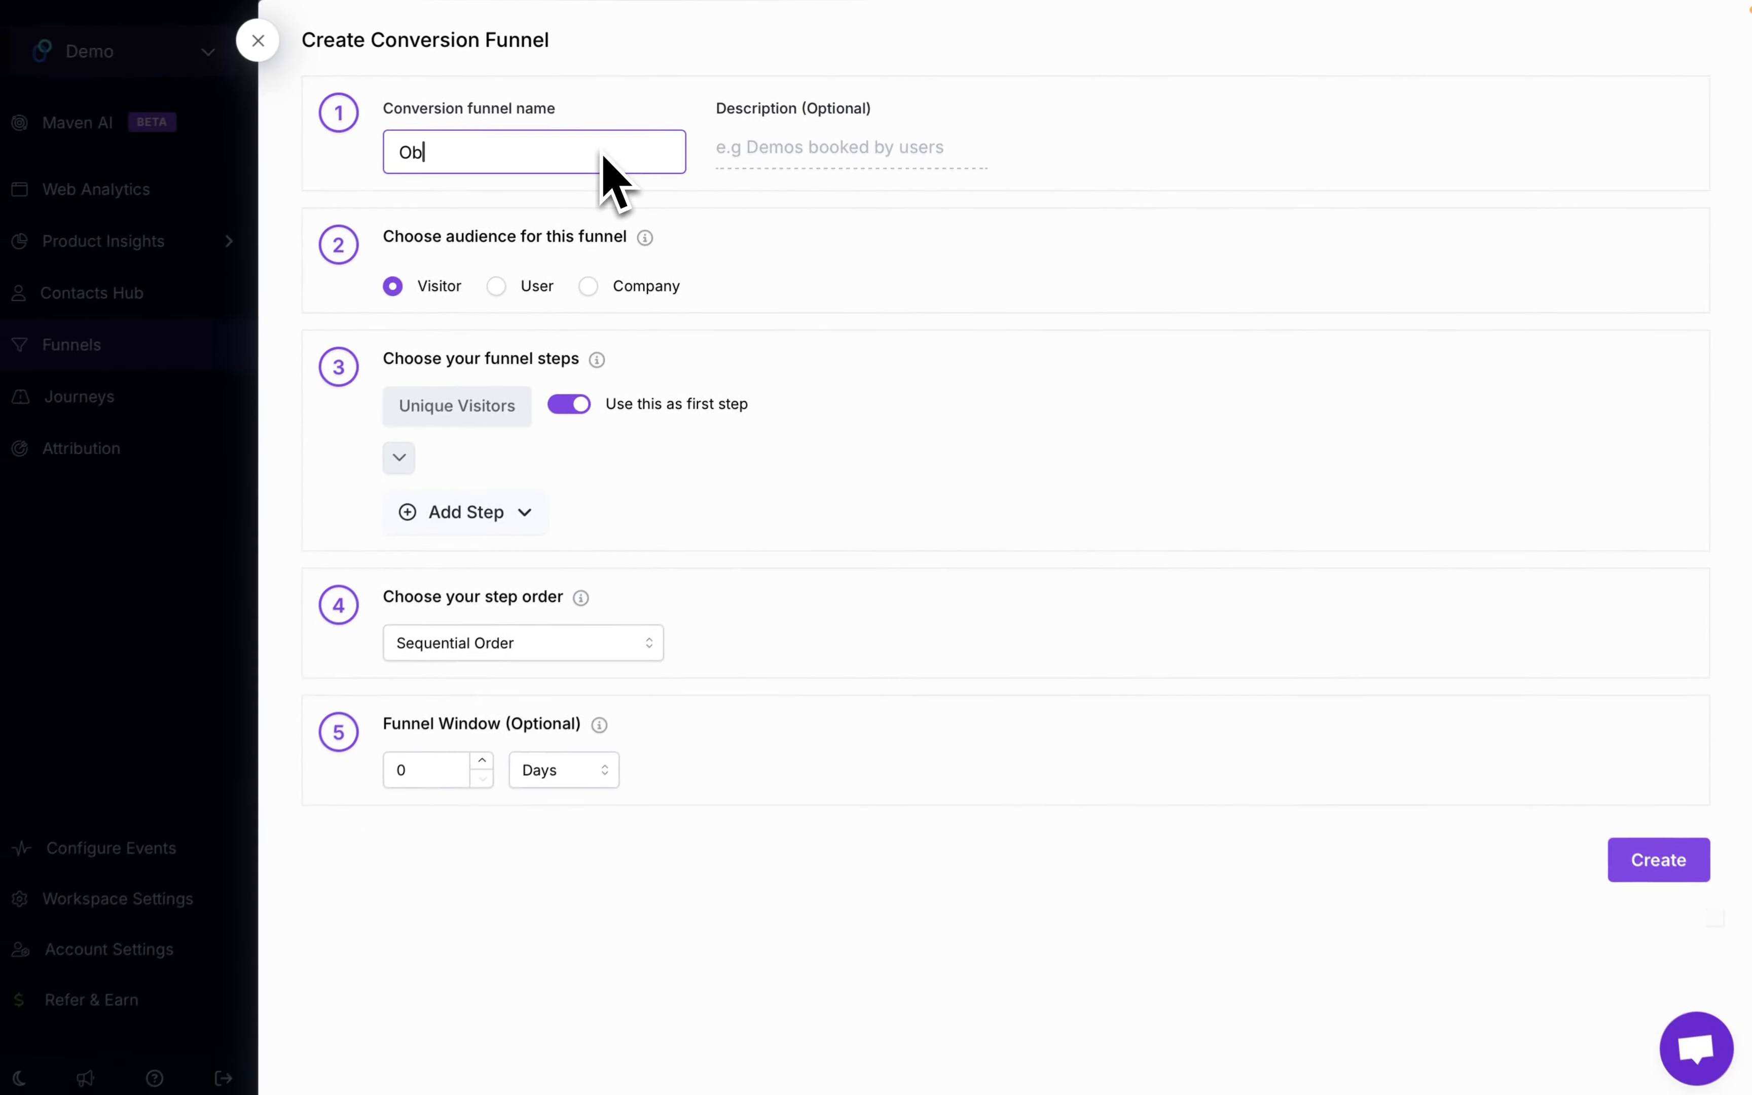
pyautogui.press('BackSpace')
pyautogui.write('nboarding(R')
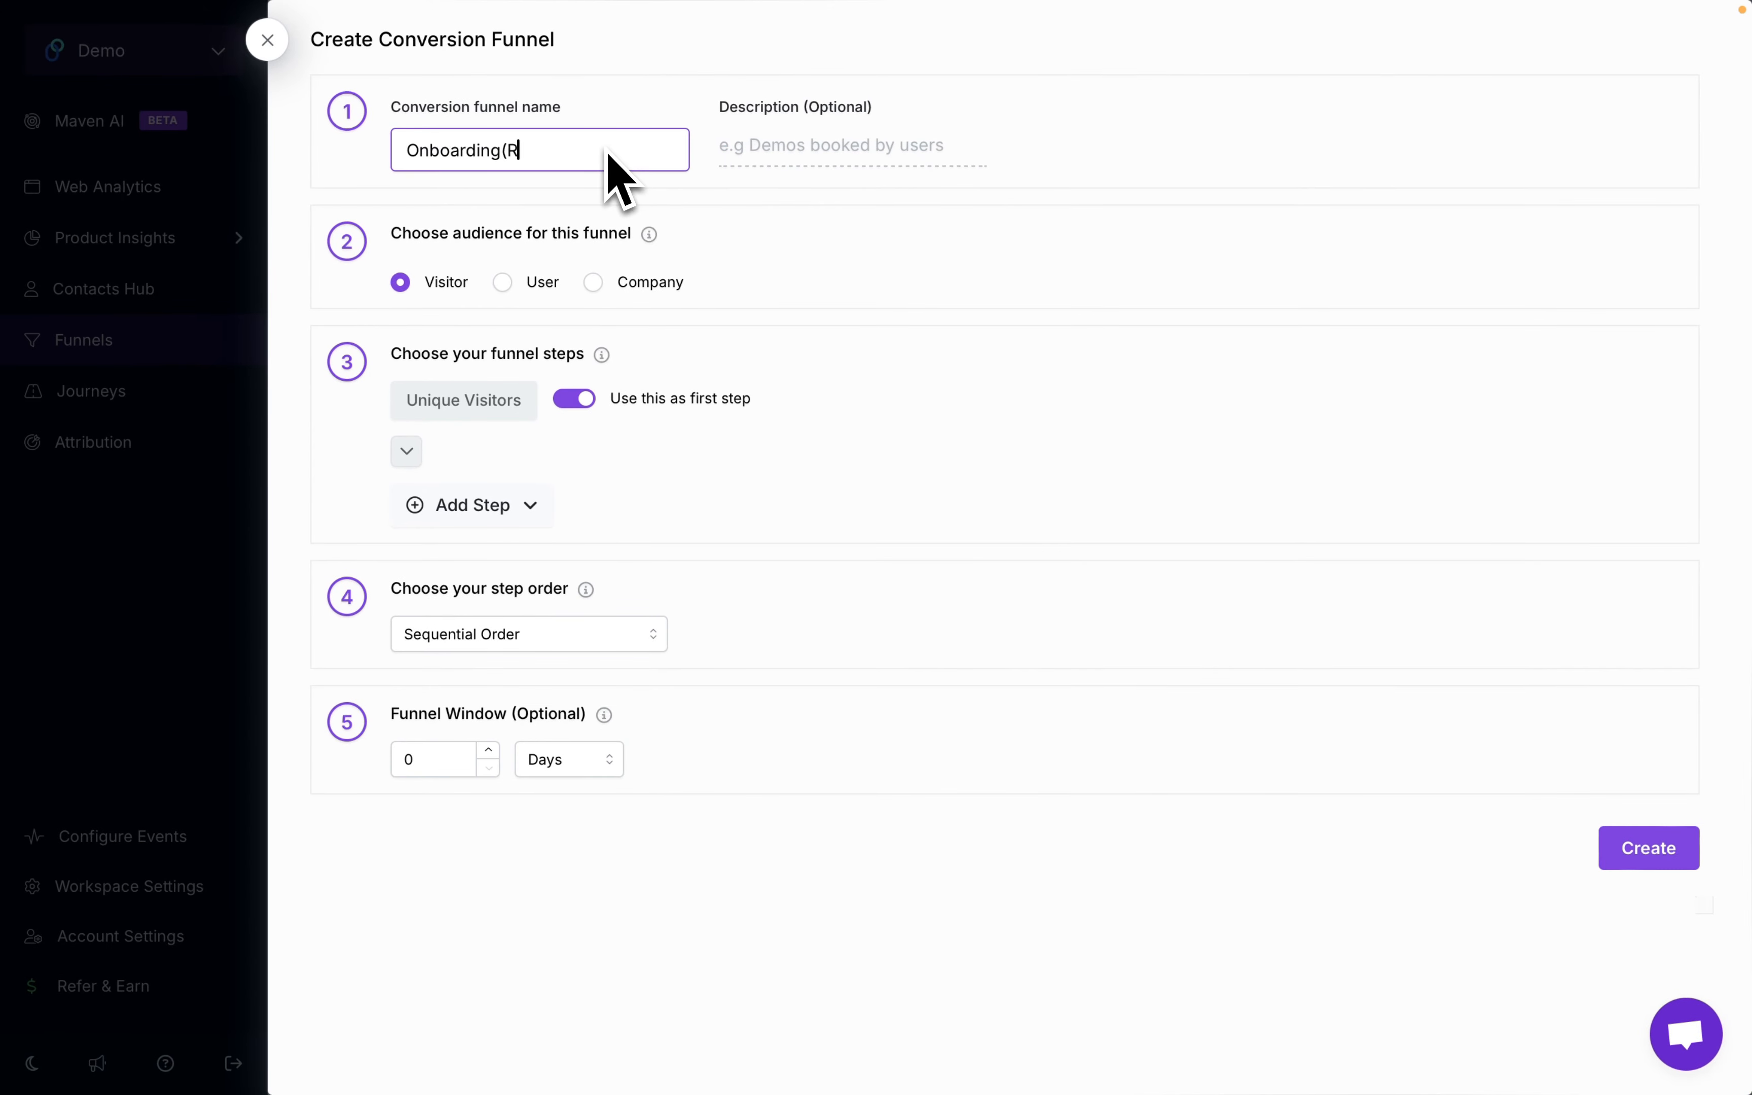
pyautogui.write('eplug')
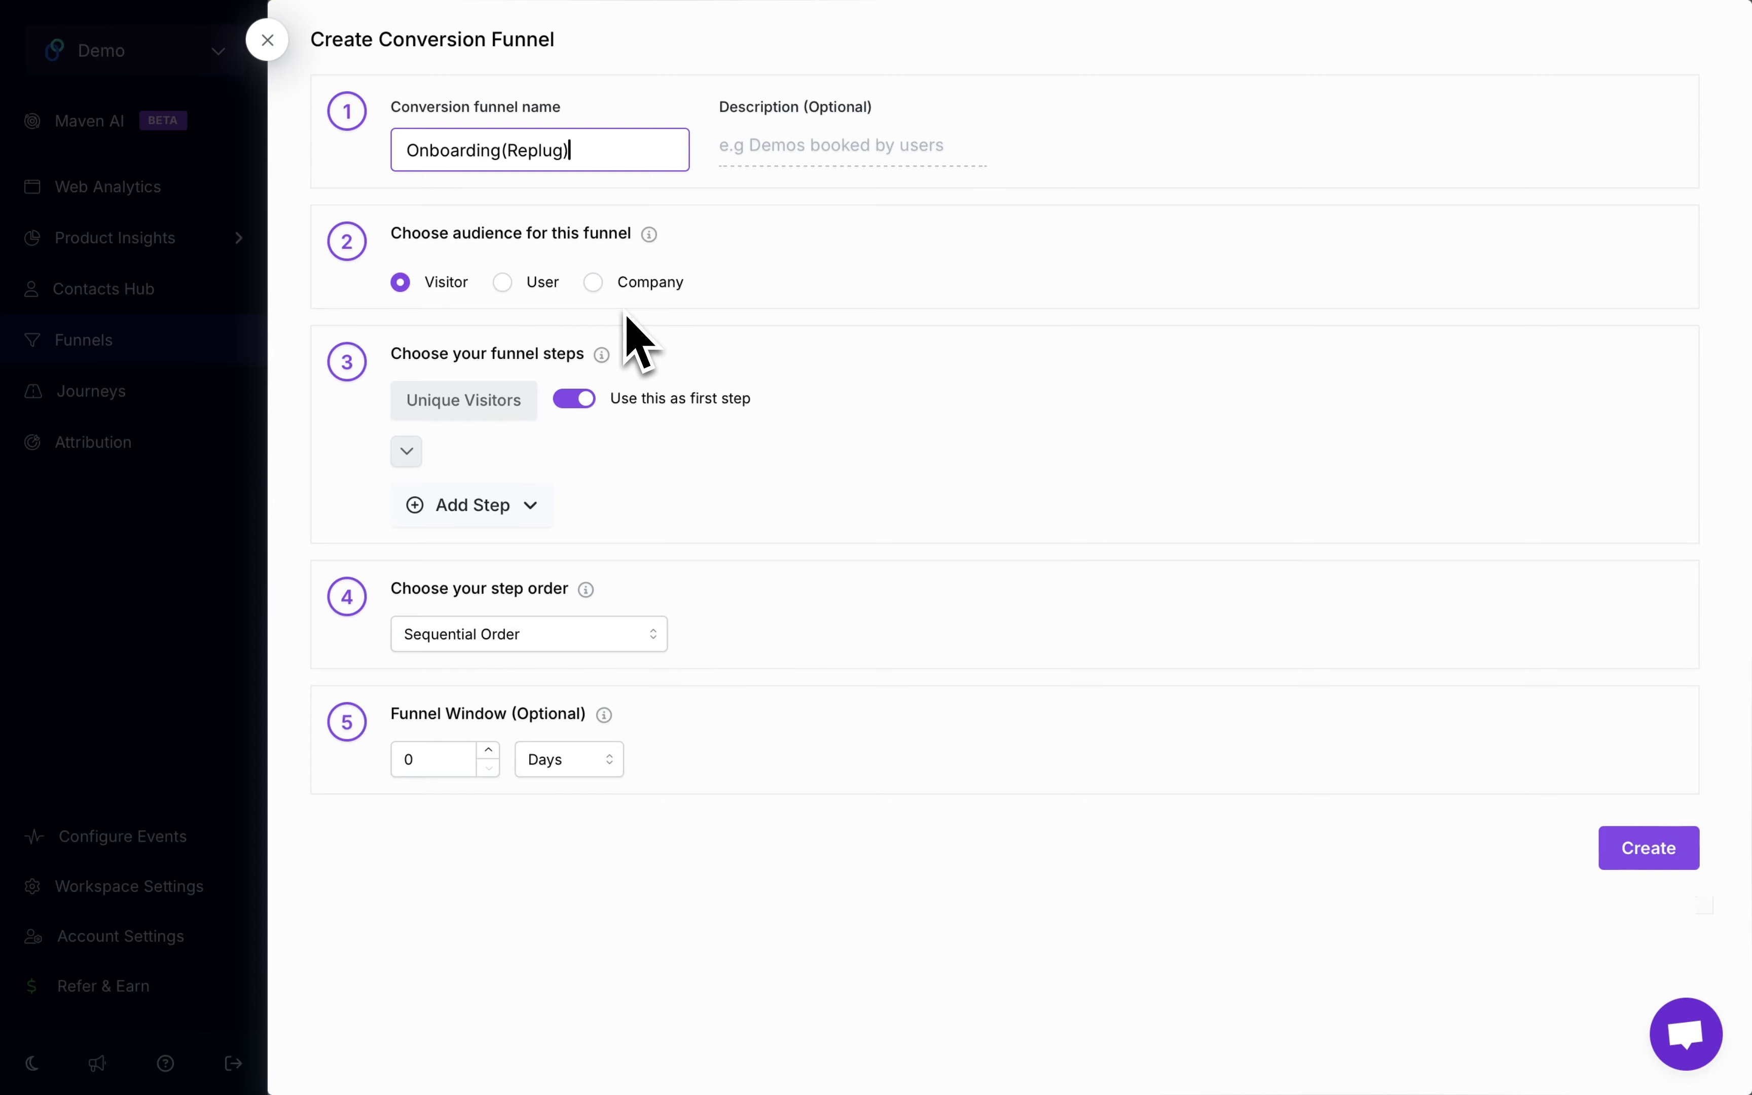
# Step: Choose User as the audience for the funnel
pyautogui.click(508, 287)
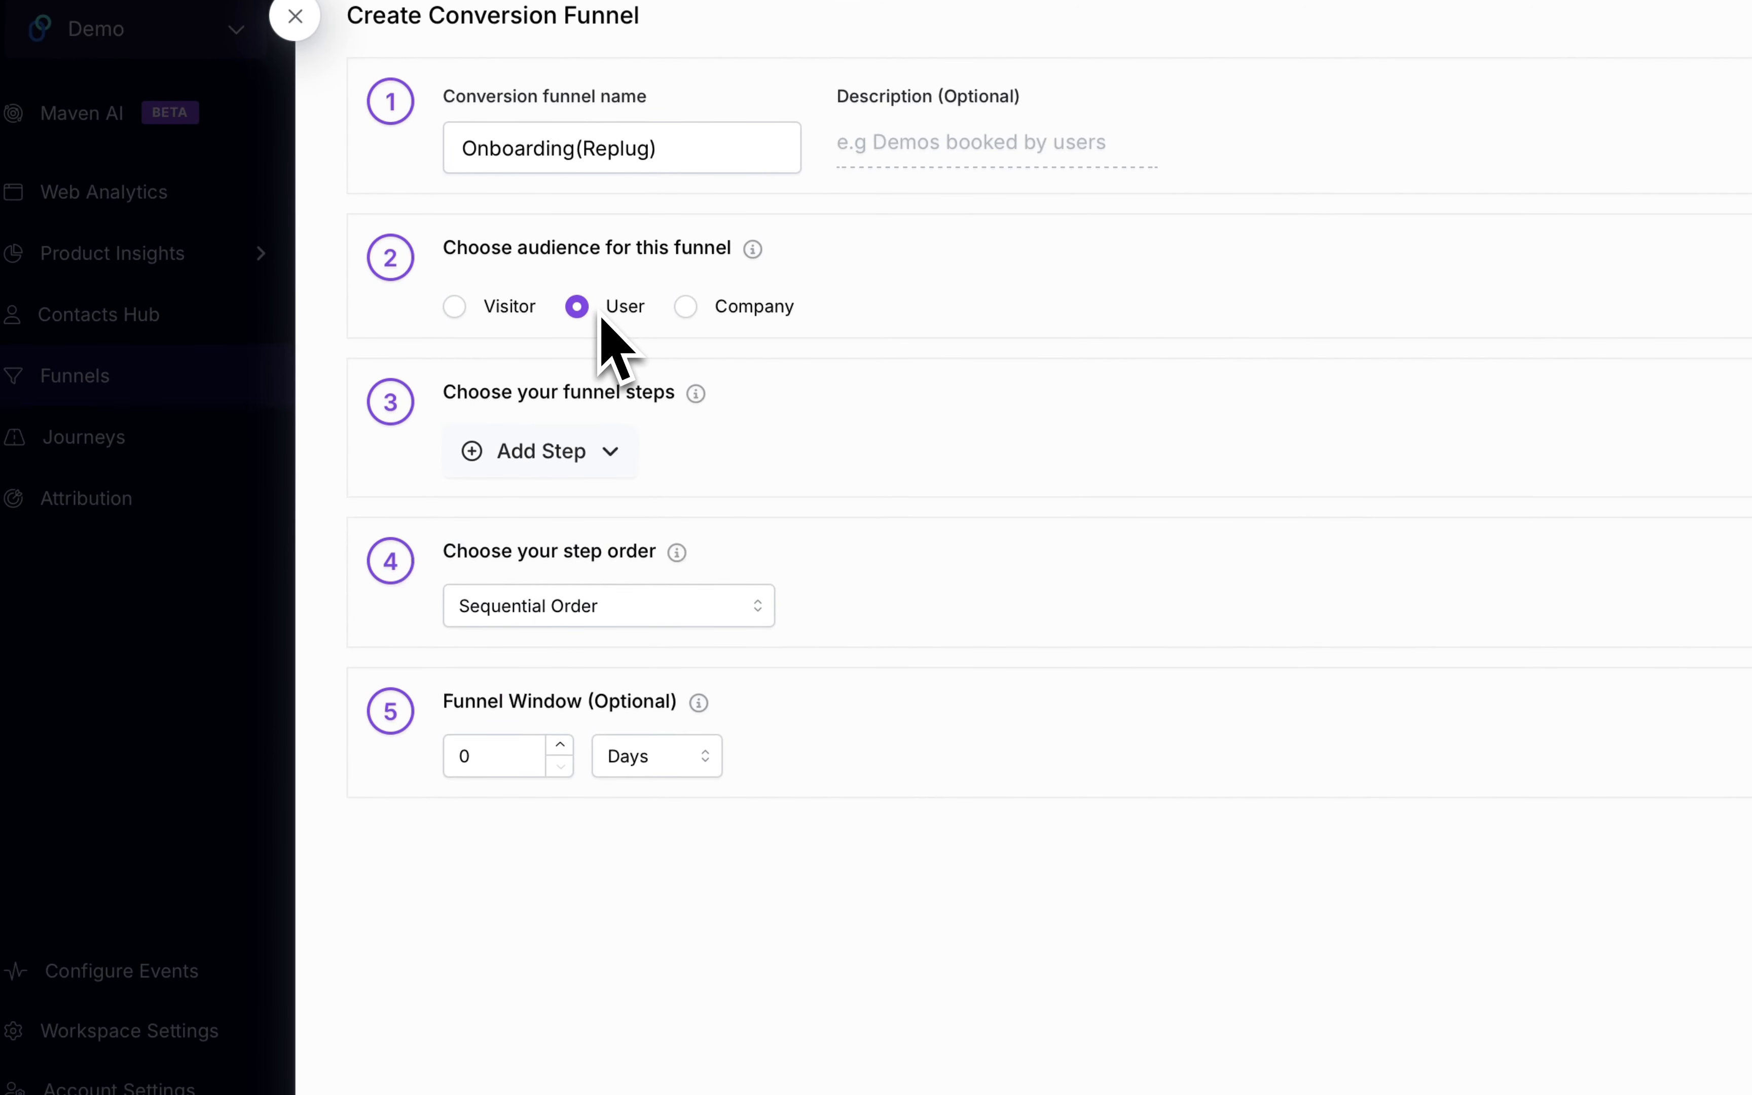
pyautogui.click(455, 317)
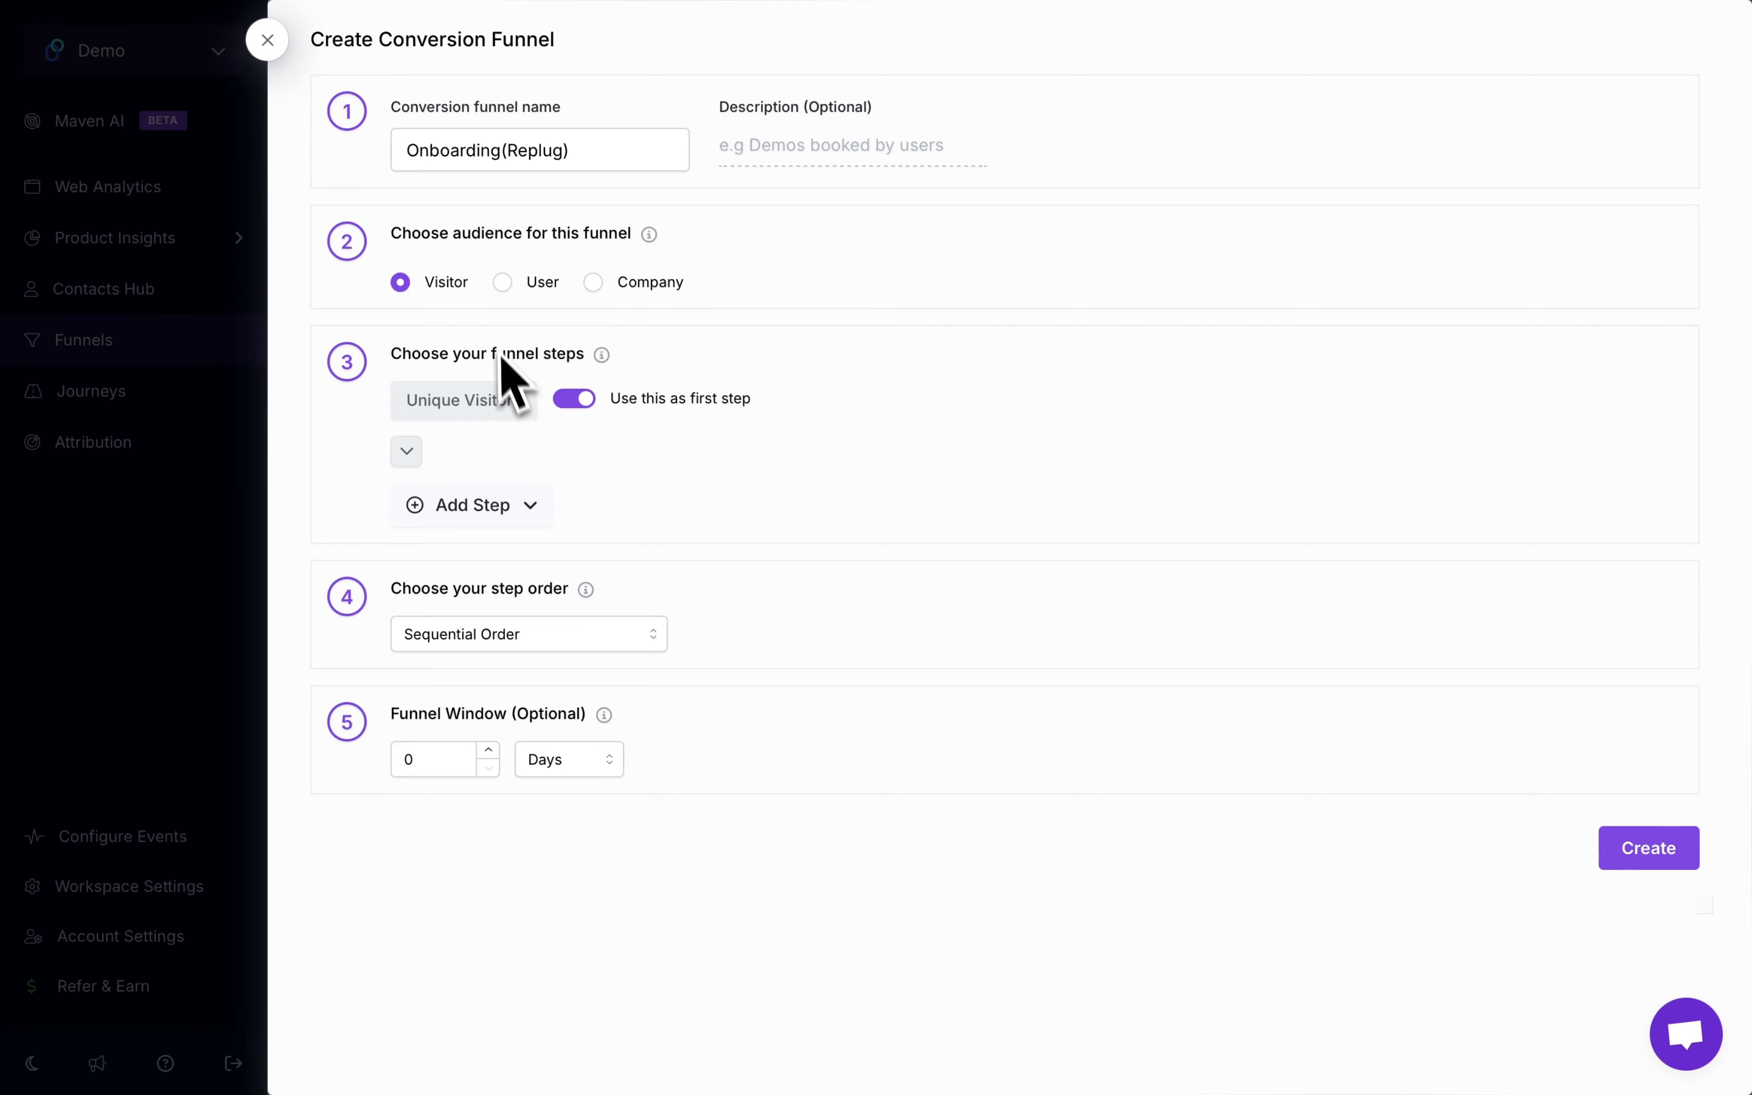
pyautogui.click(502, 283)
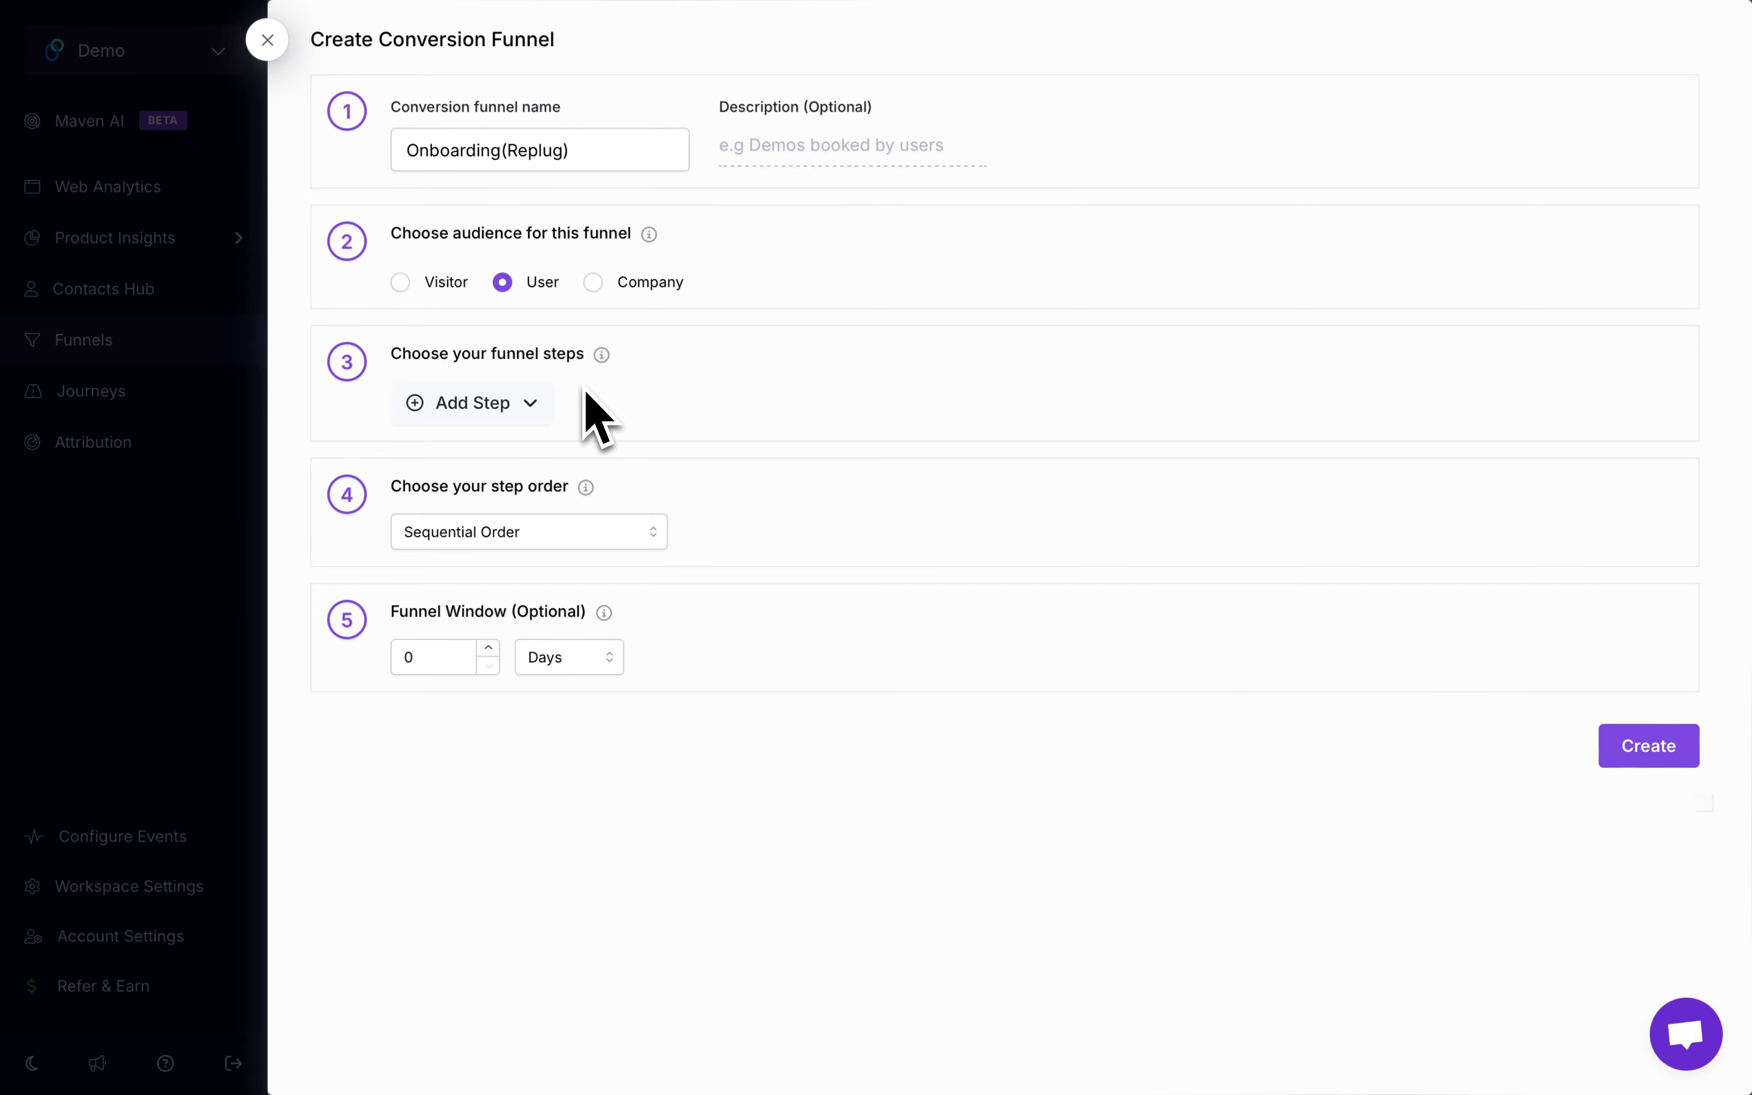
pyautogui.click(521, 410)
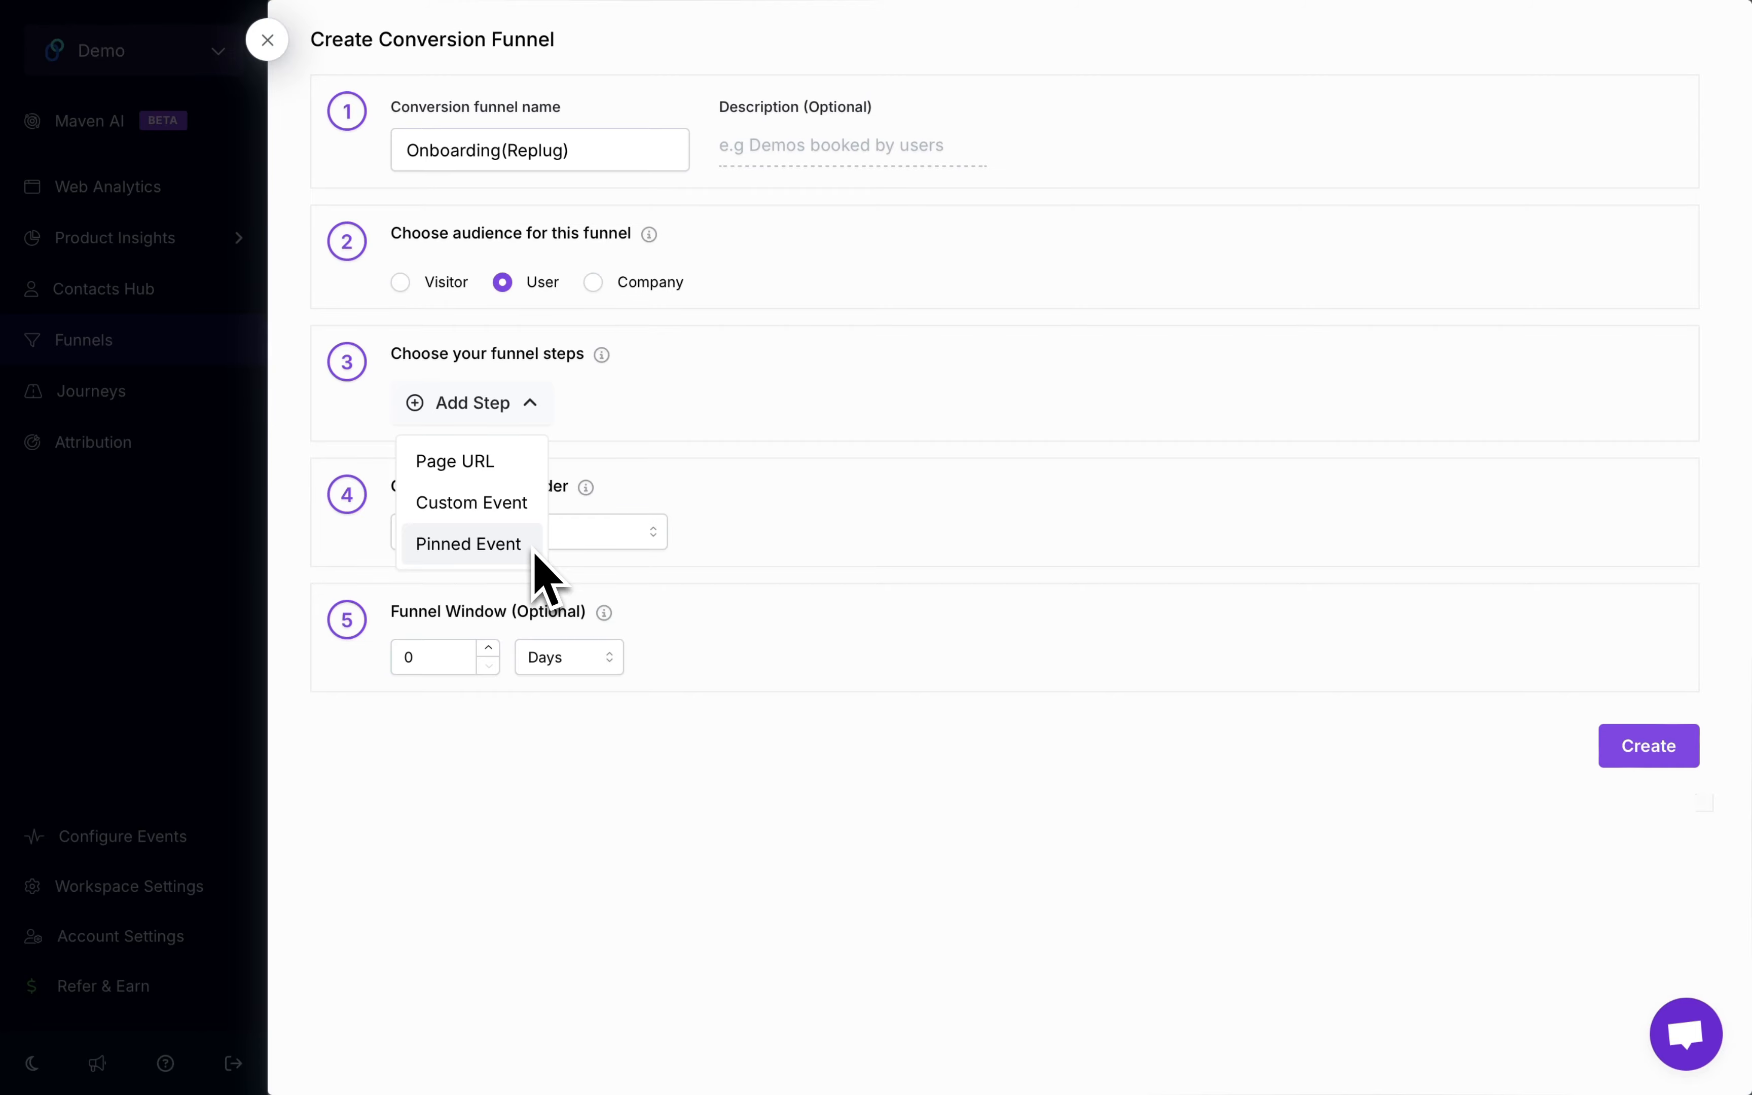
pyautogui.click(510, 465)
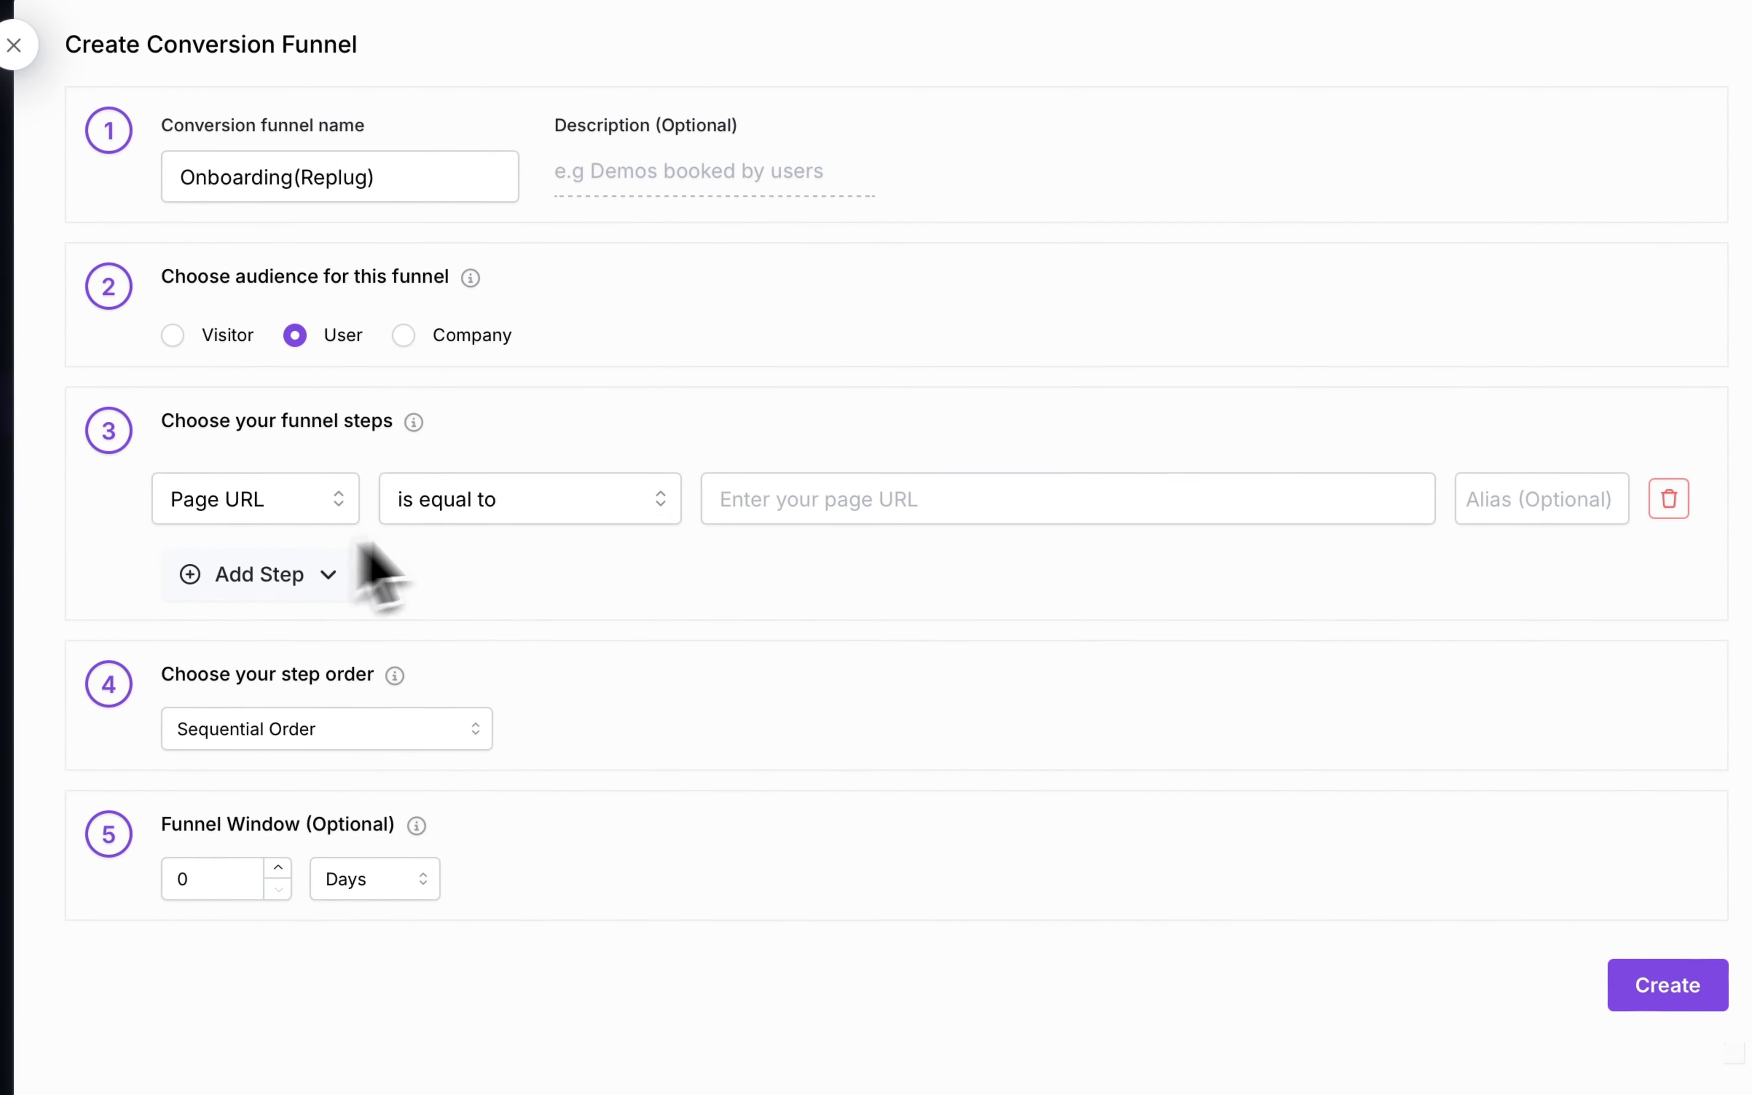
pyautogui.click(957, 431)
pyautogui.write('ht')
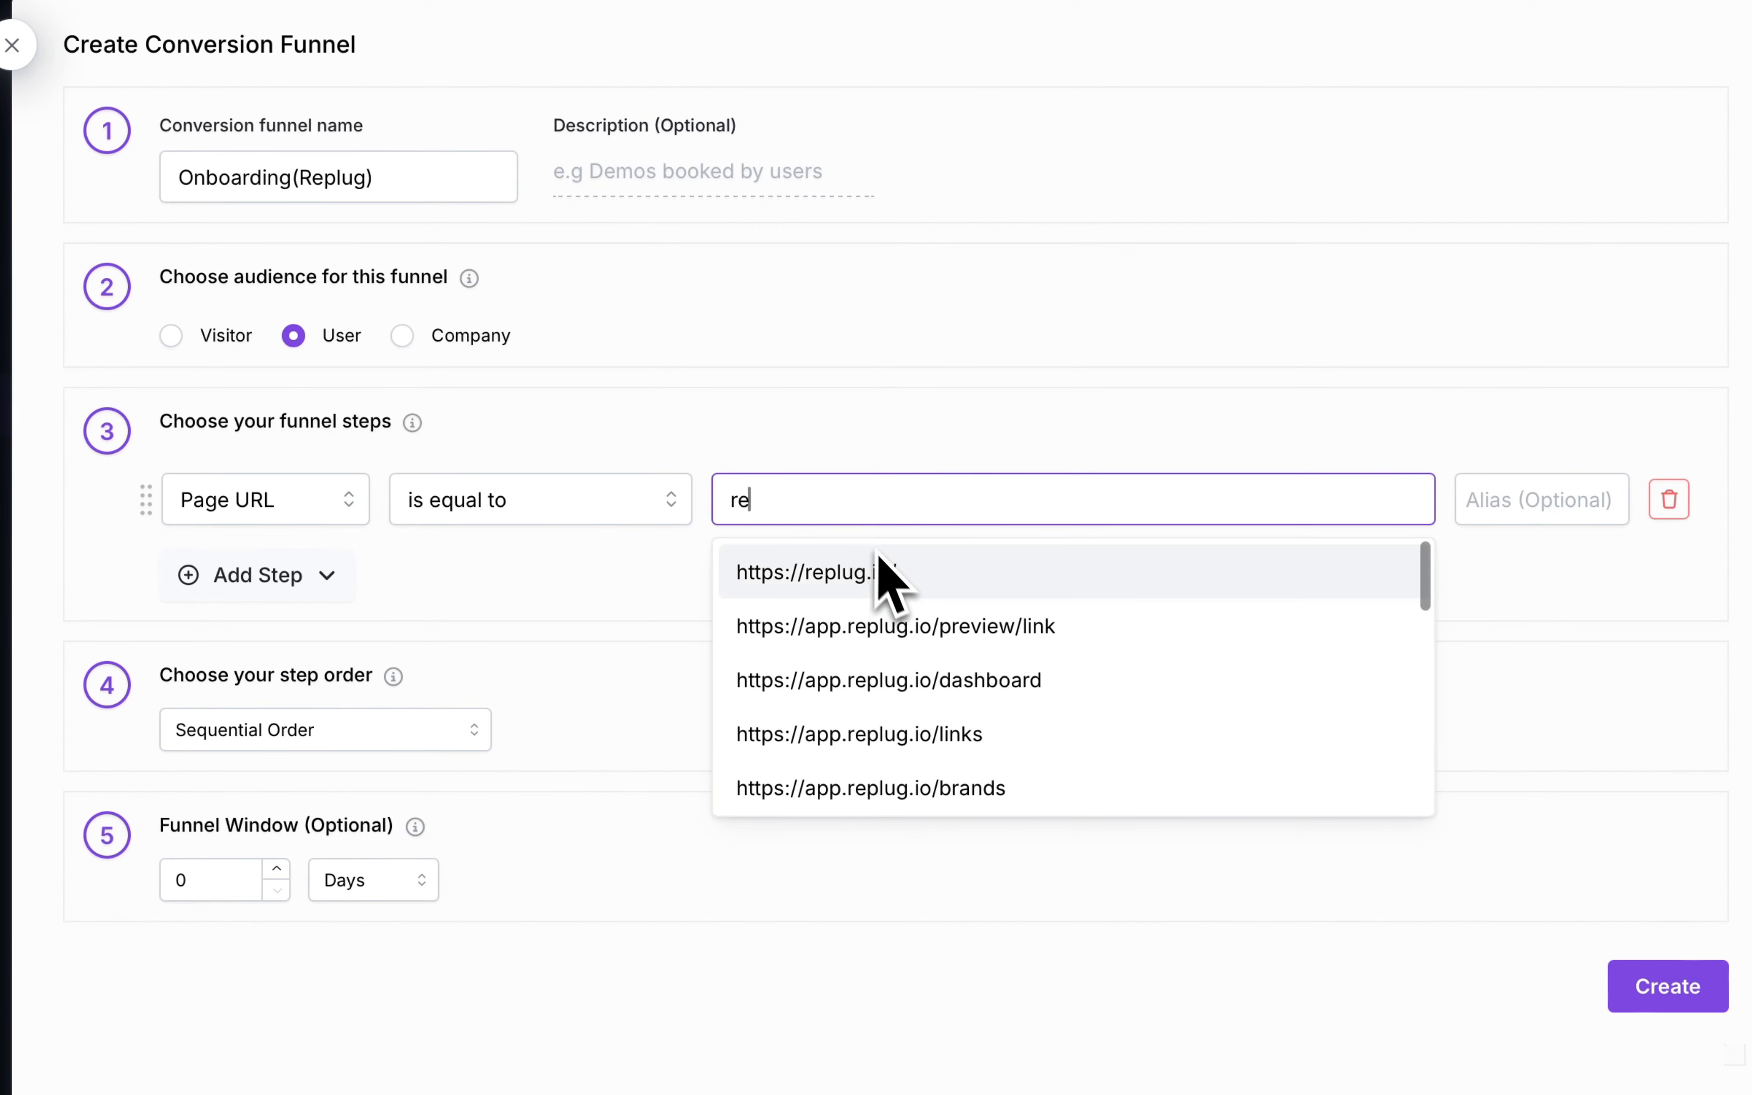
pyautogui.click(891, 576)
# Step: Add a second funnel step for the custom event signed_up having been performed
pyautogui.click(326, 575)
pyautogui.click(257, 692)
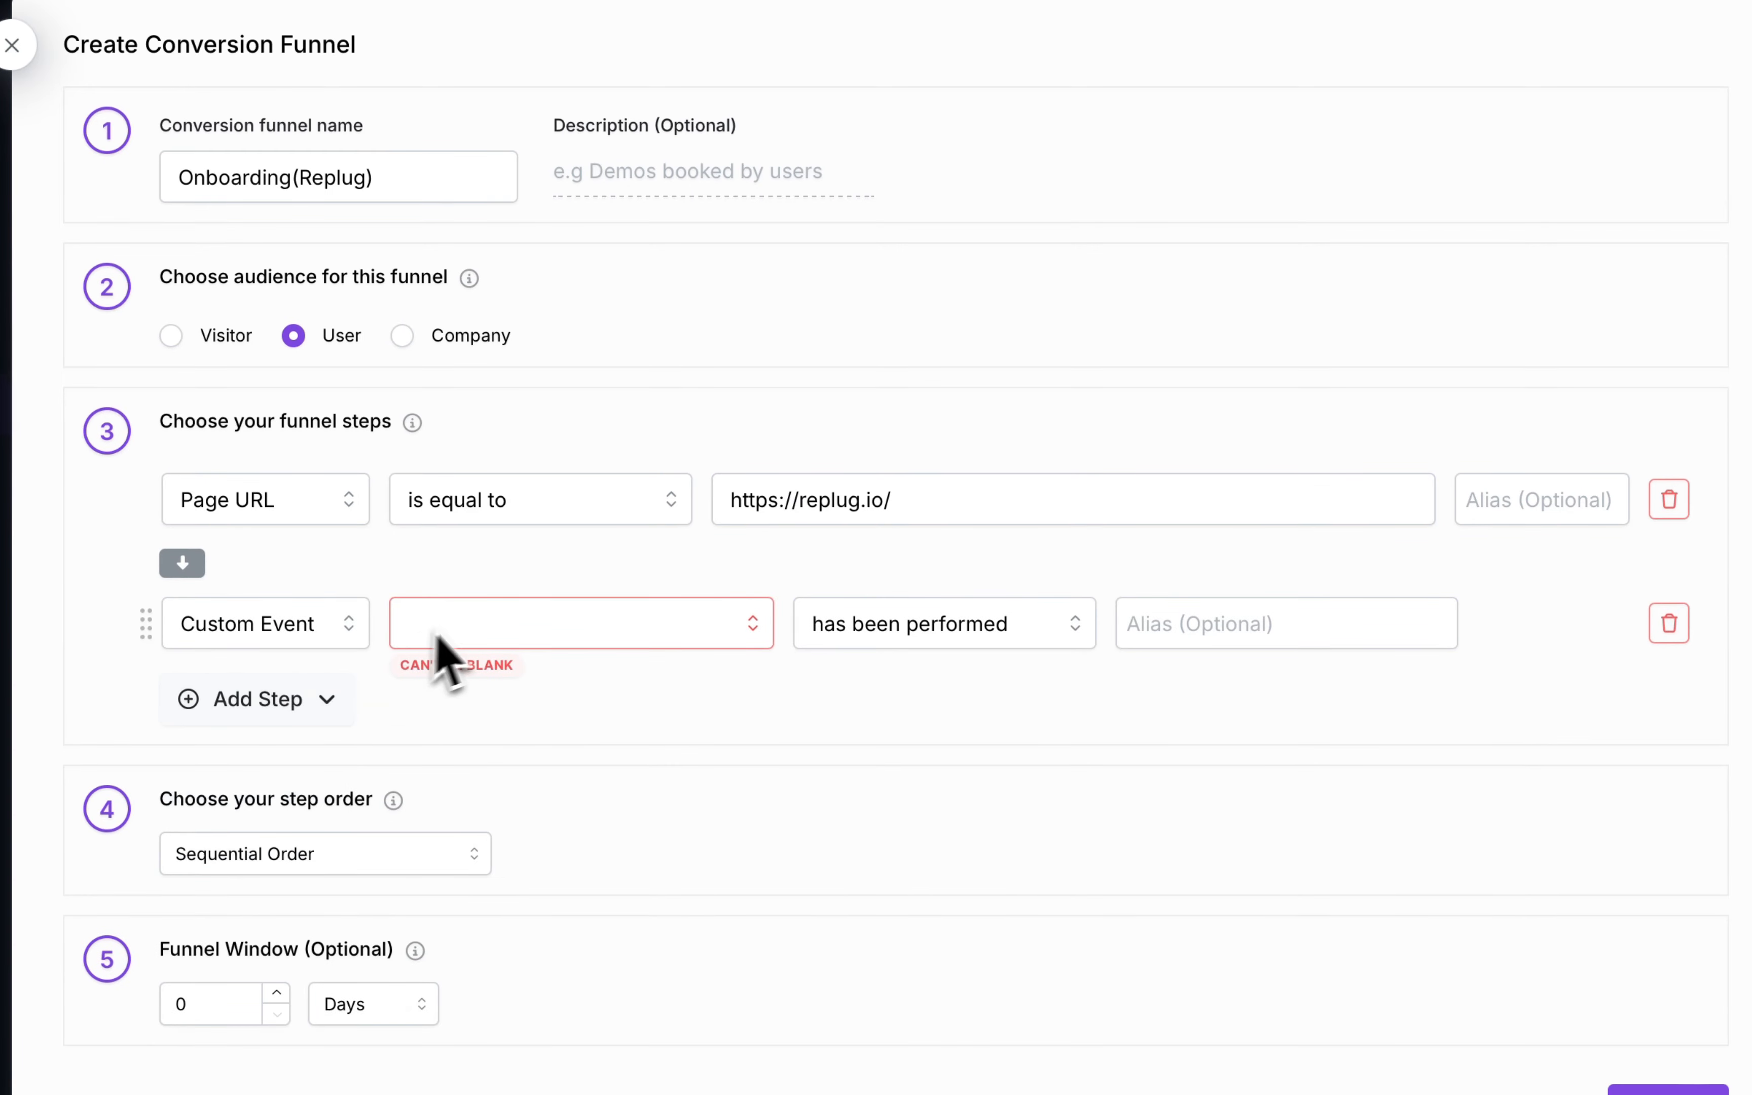
pyautogui.click(469, 627)
pyautogui.write('sign')
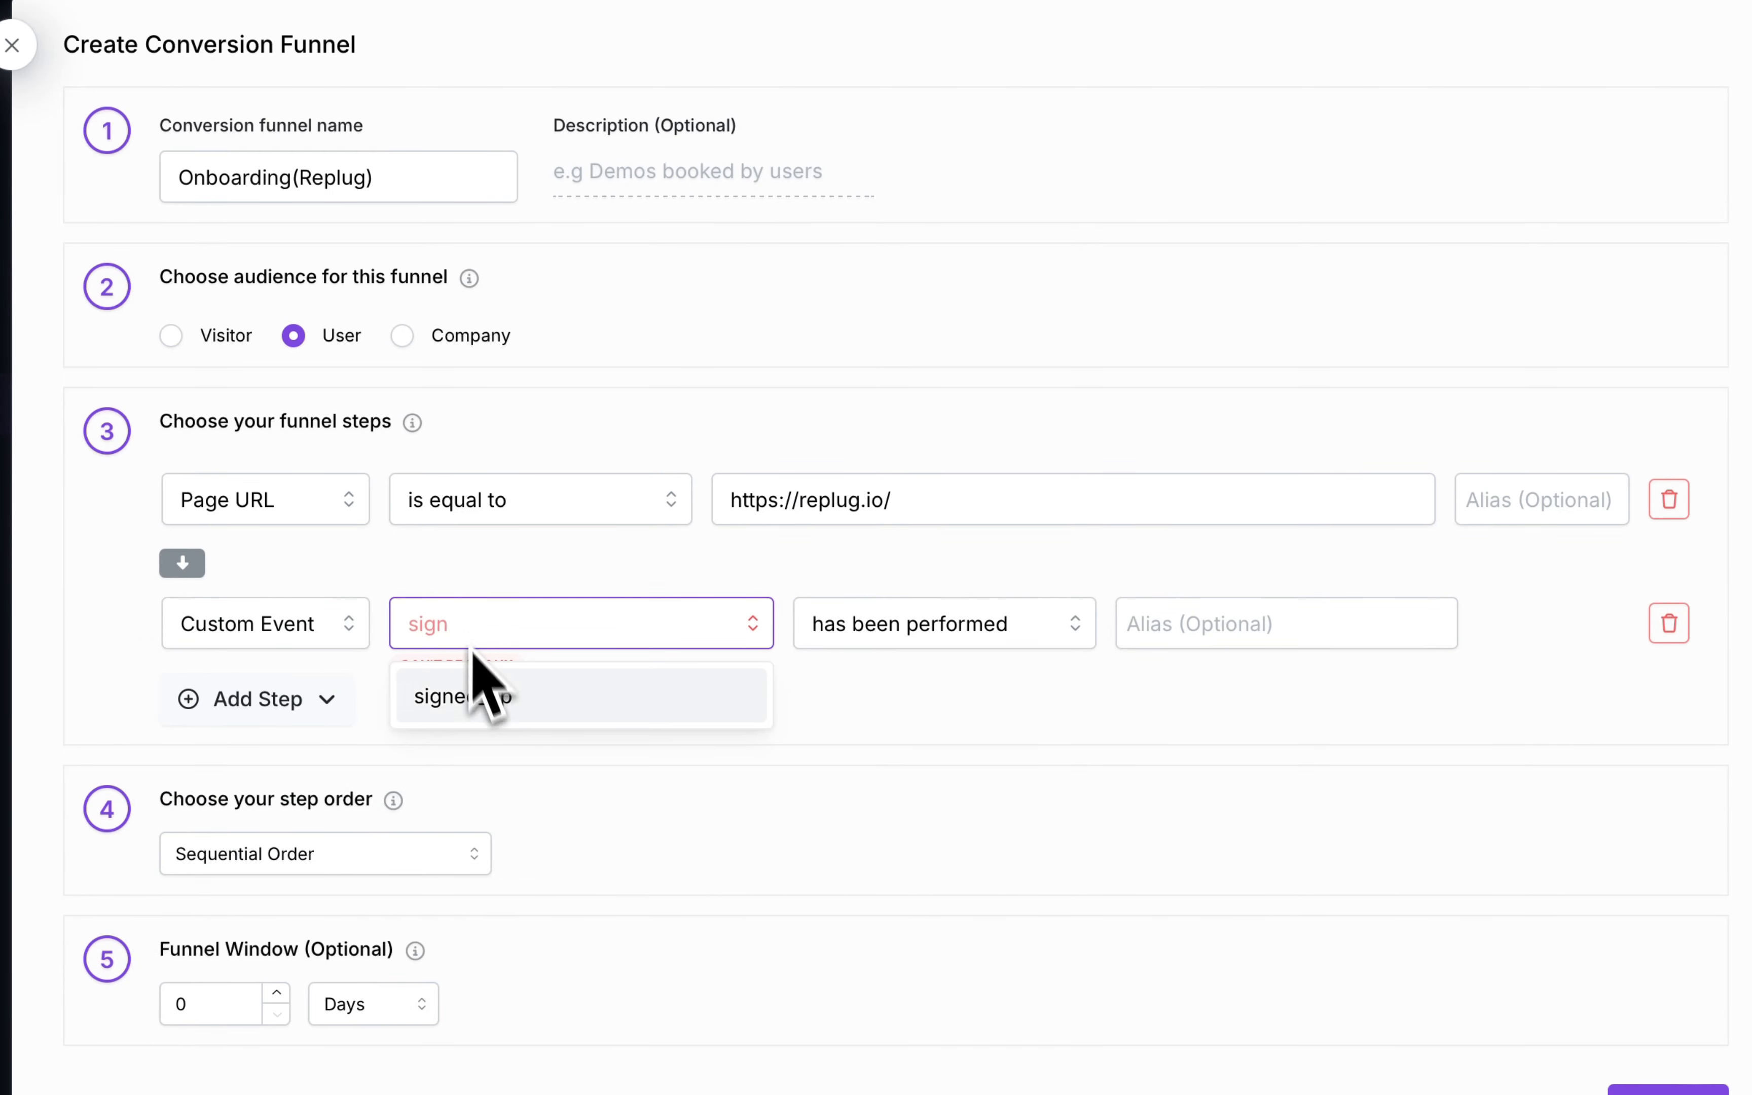
pyautogui.click(474, 695)
pyautogui.click(316, 715)
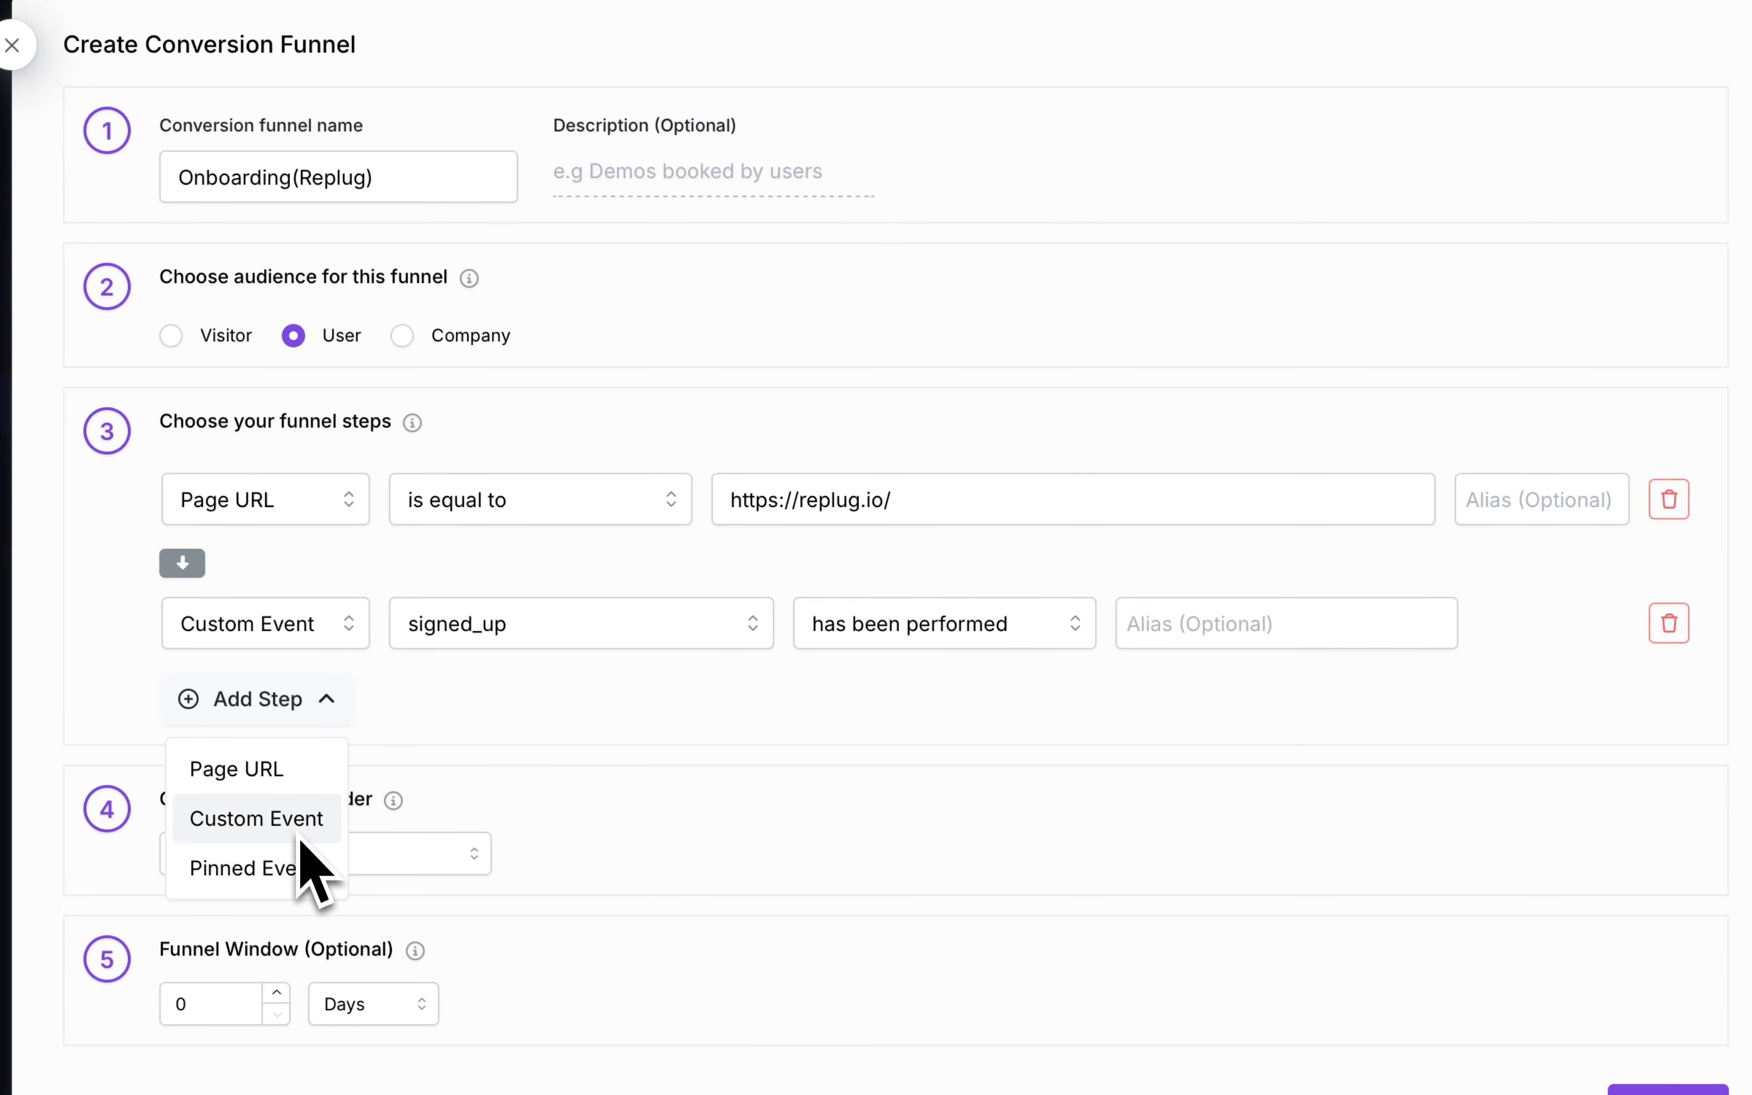
pyautogui.click(293, 791)
pyautogui.click(792, 755)
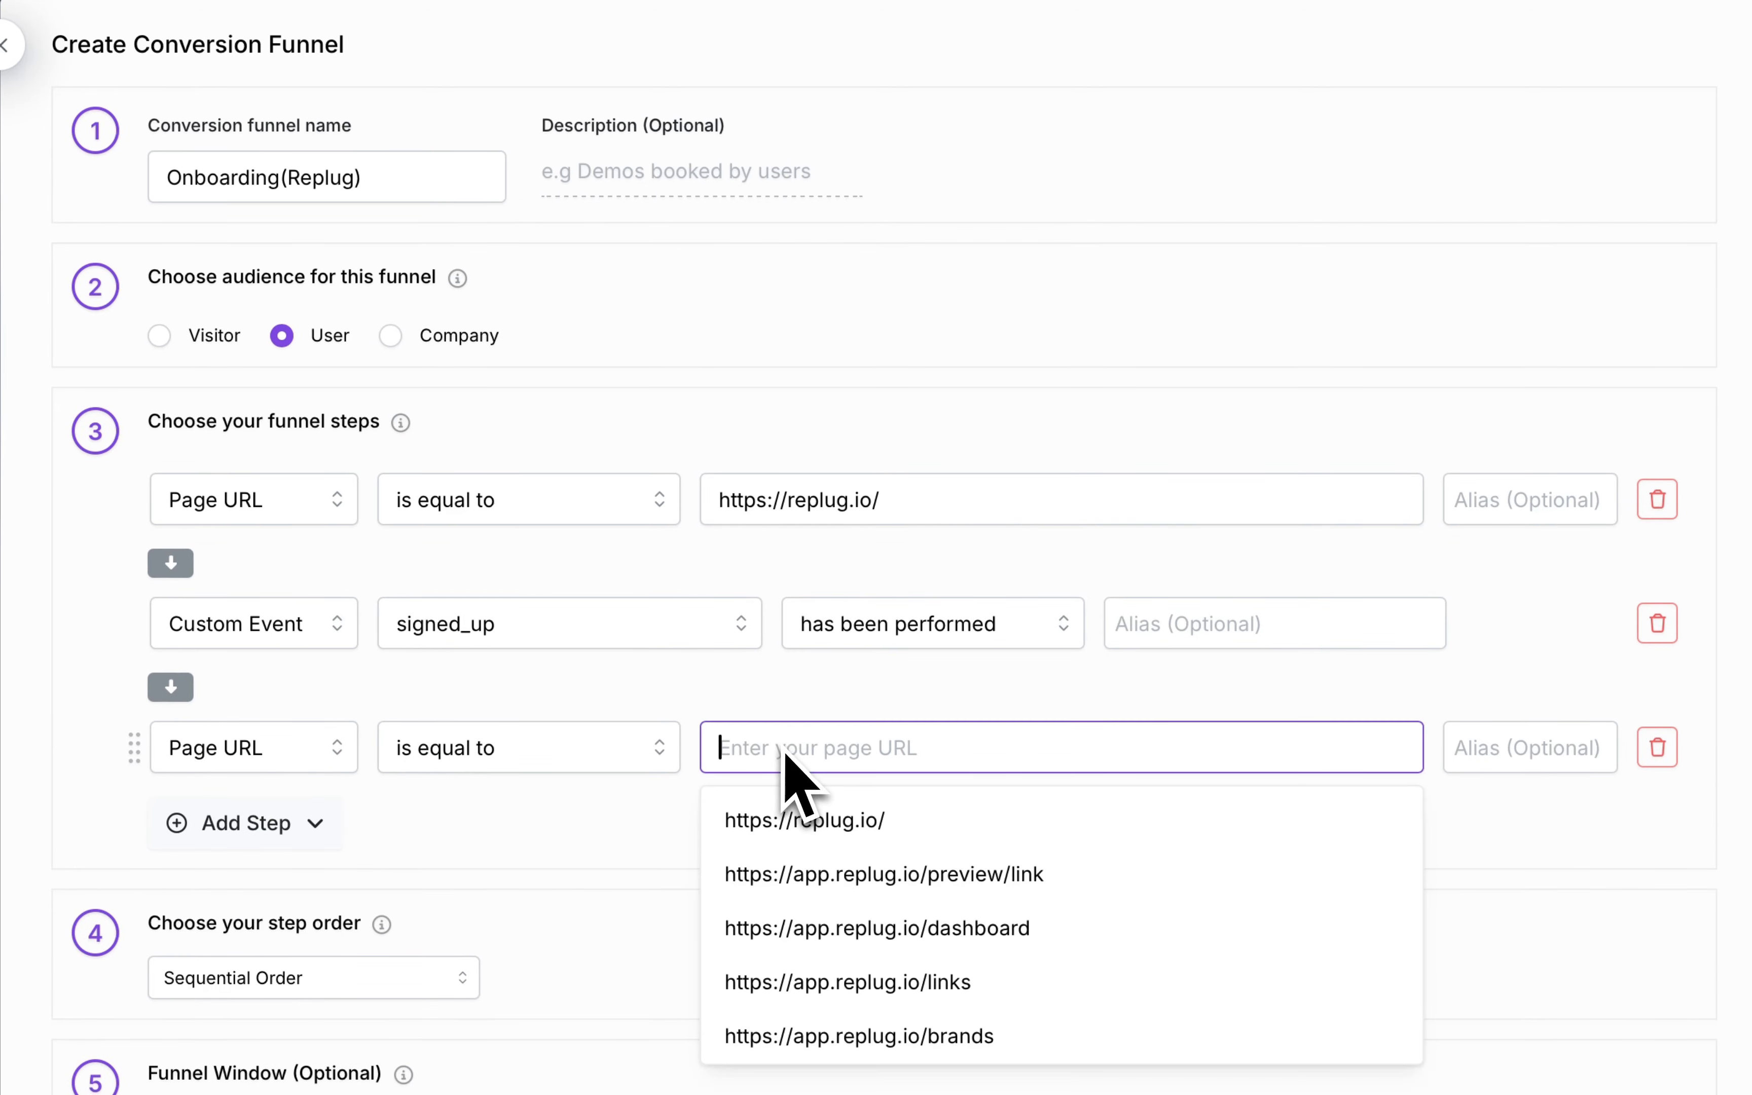
pyautogui.write('da')
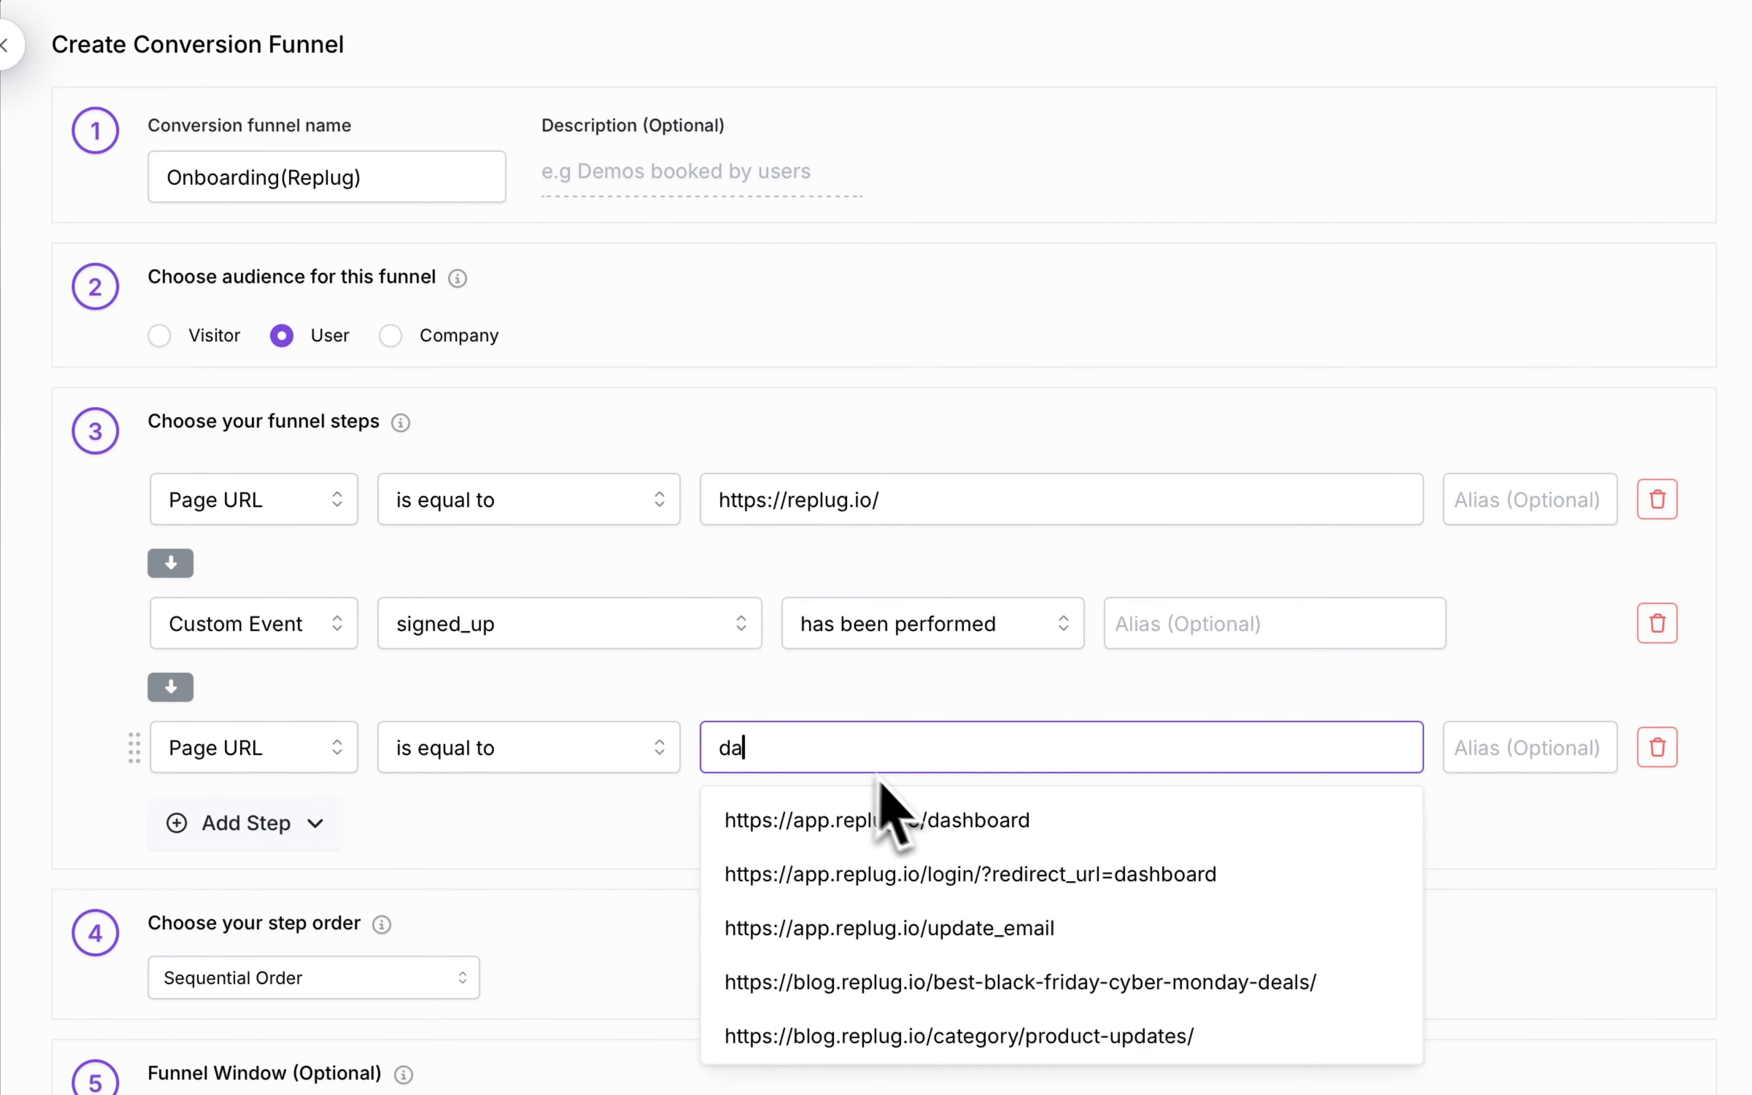
pyautogui.click(913, 817)
# Step: Add a fourth funnel step for the pinned event "Created links" having been performed
pyautogui.click(271, 826)
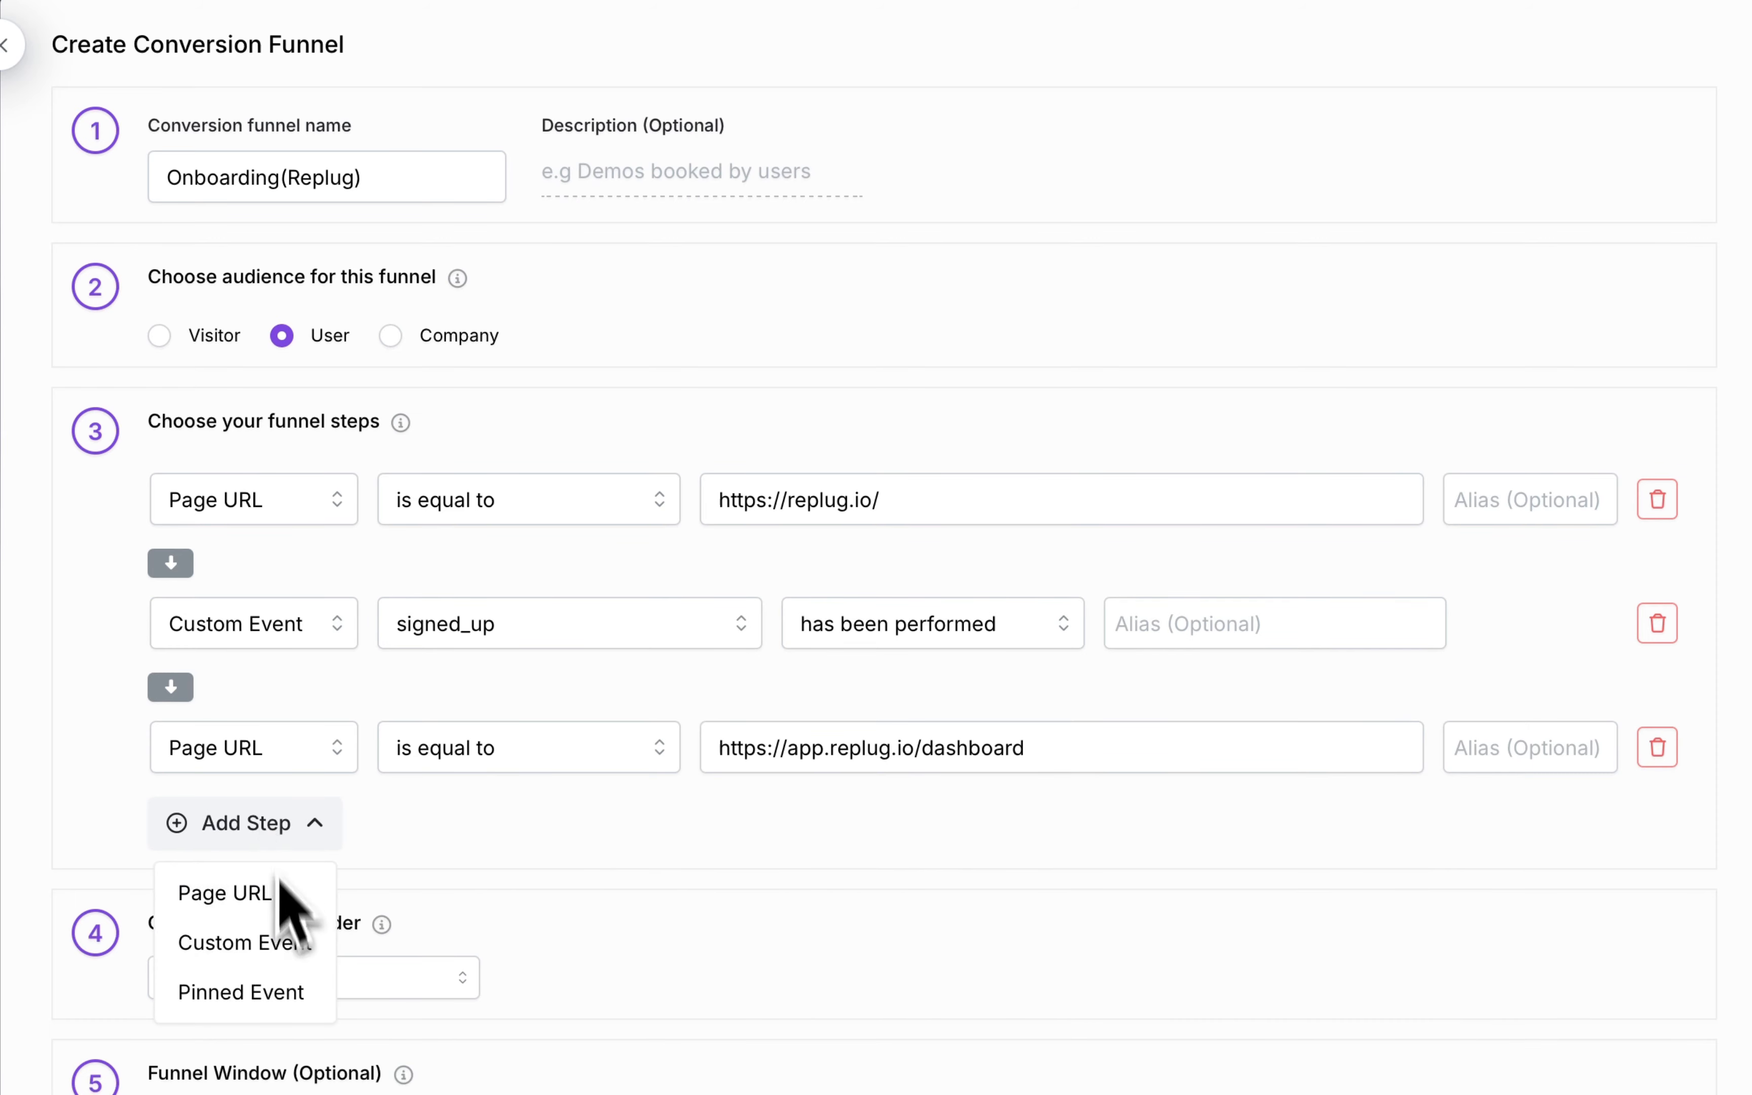
pyautogui.click(267, 1003)
pyautogui.click(440, 885)
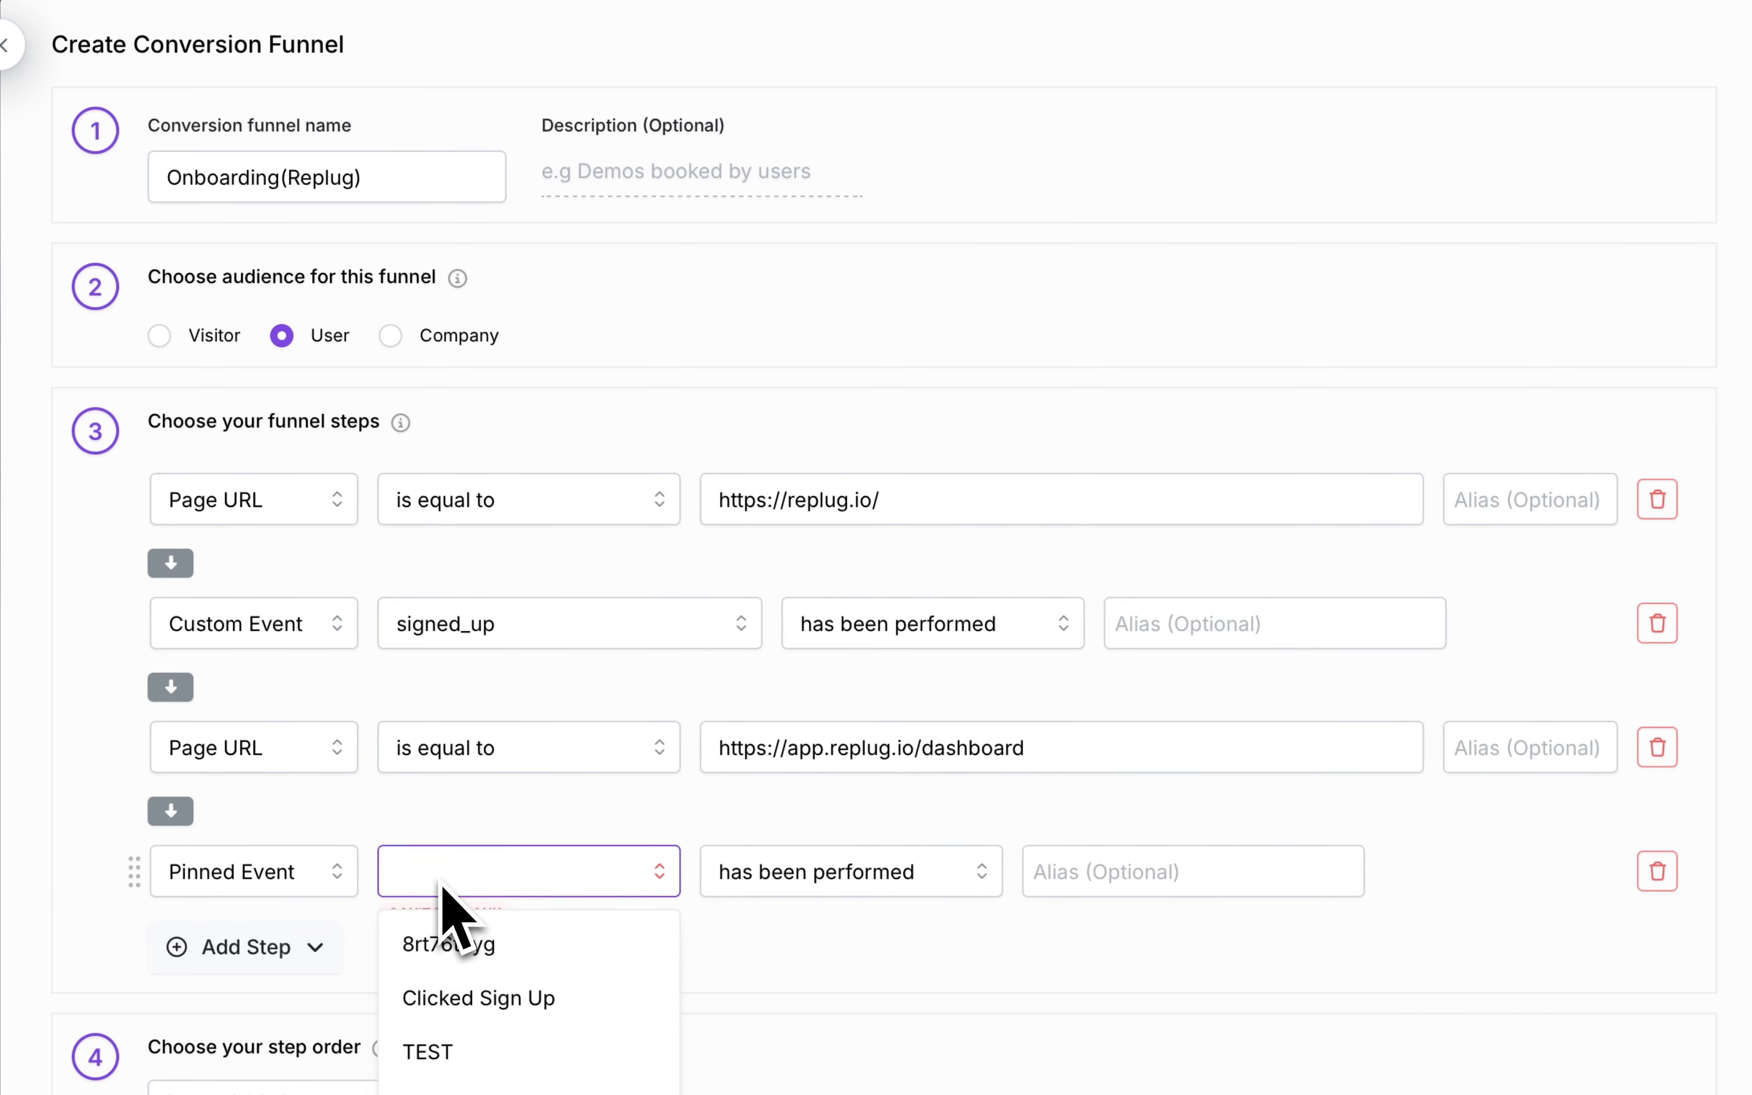
pyautogui.write('crea')
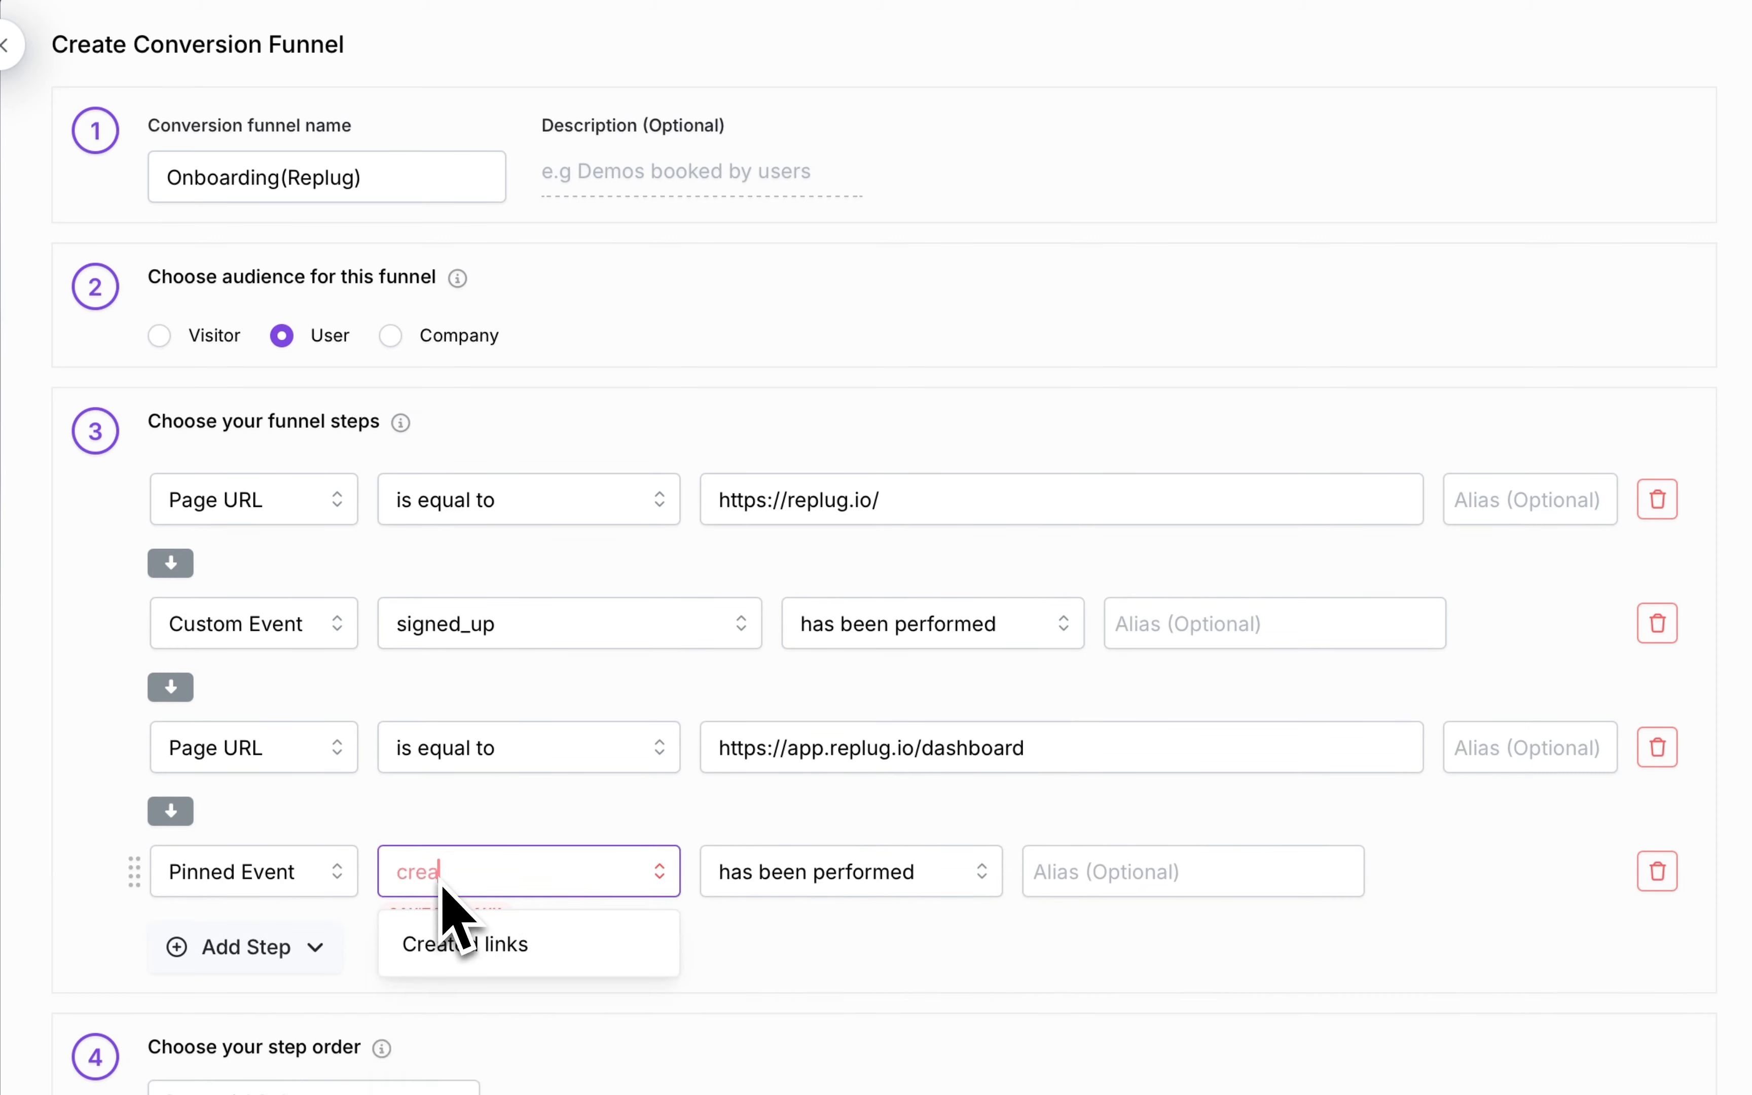
pyautogui.click(536, 962)
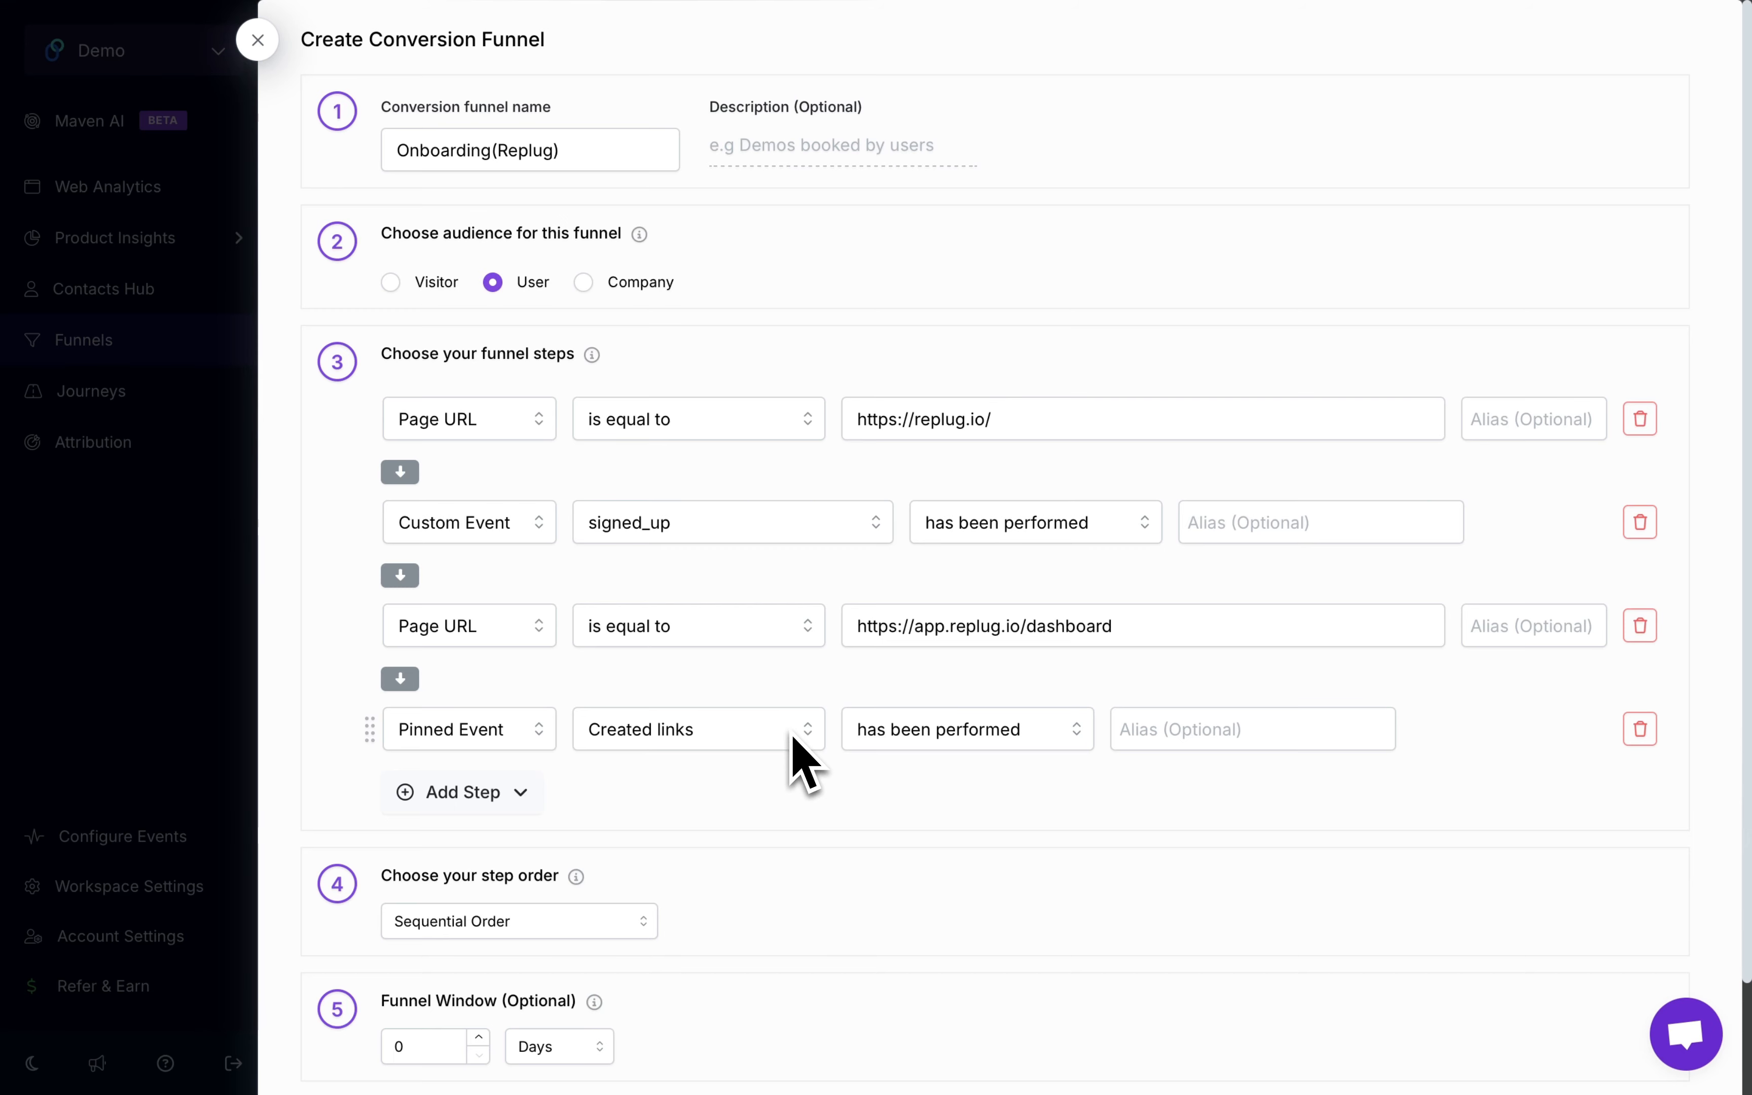
# Step: Give the first three funnel steps the aliases "website", "sign up" and "dashboard"
pyautogui.click(1514, 428)
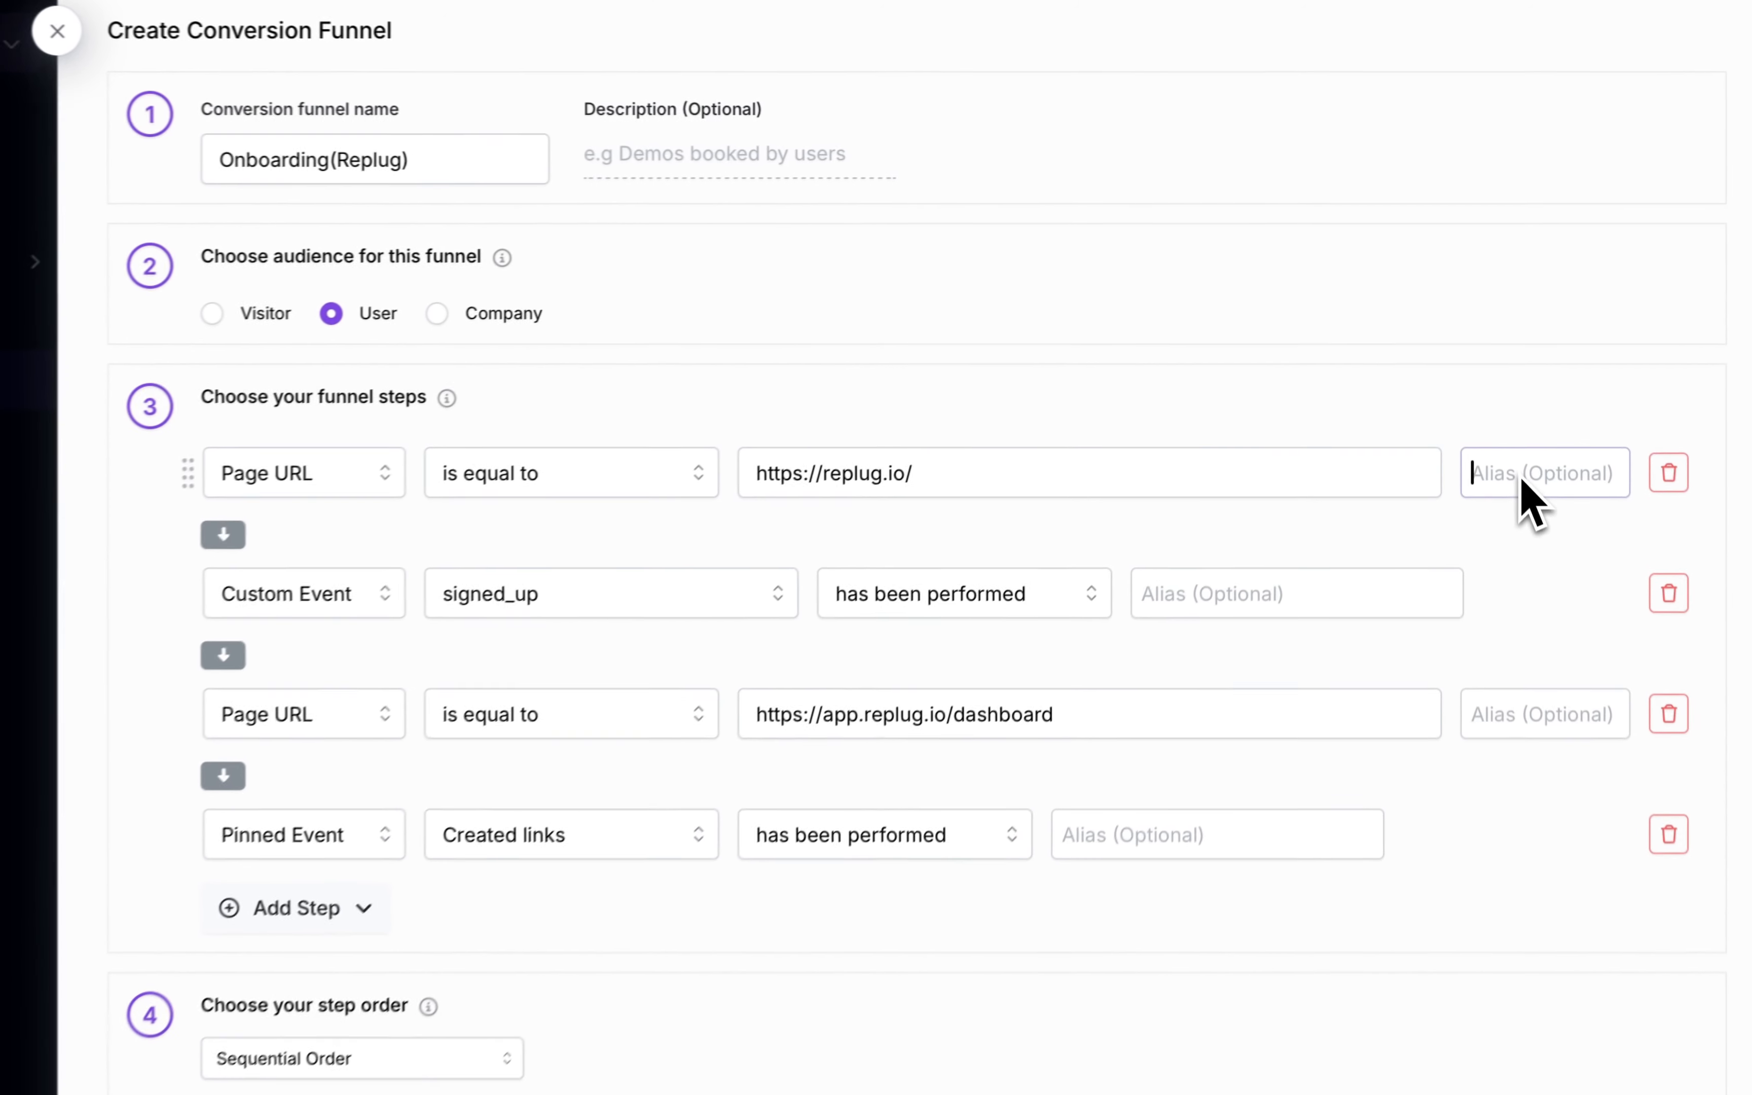
pyautogui.write('website')
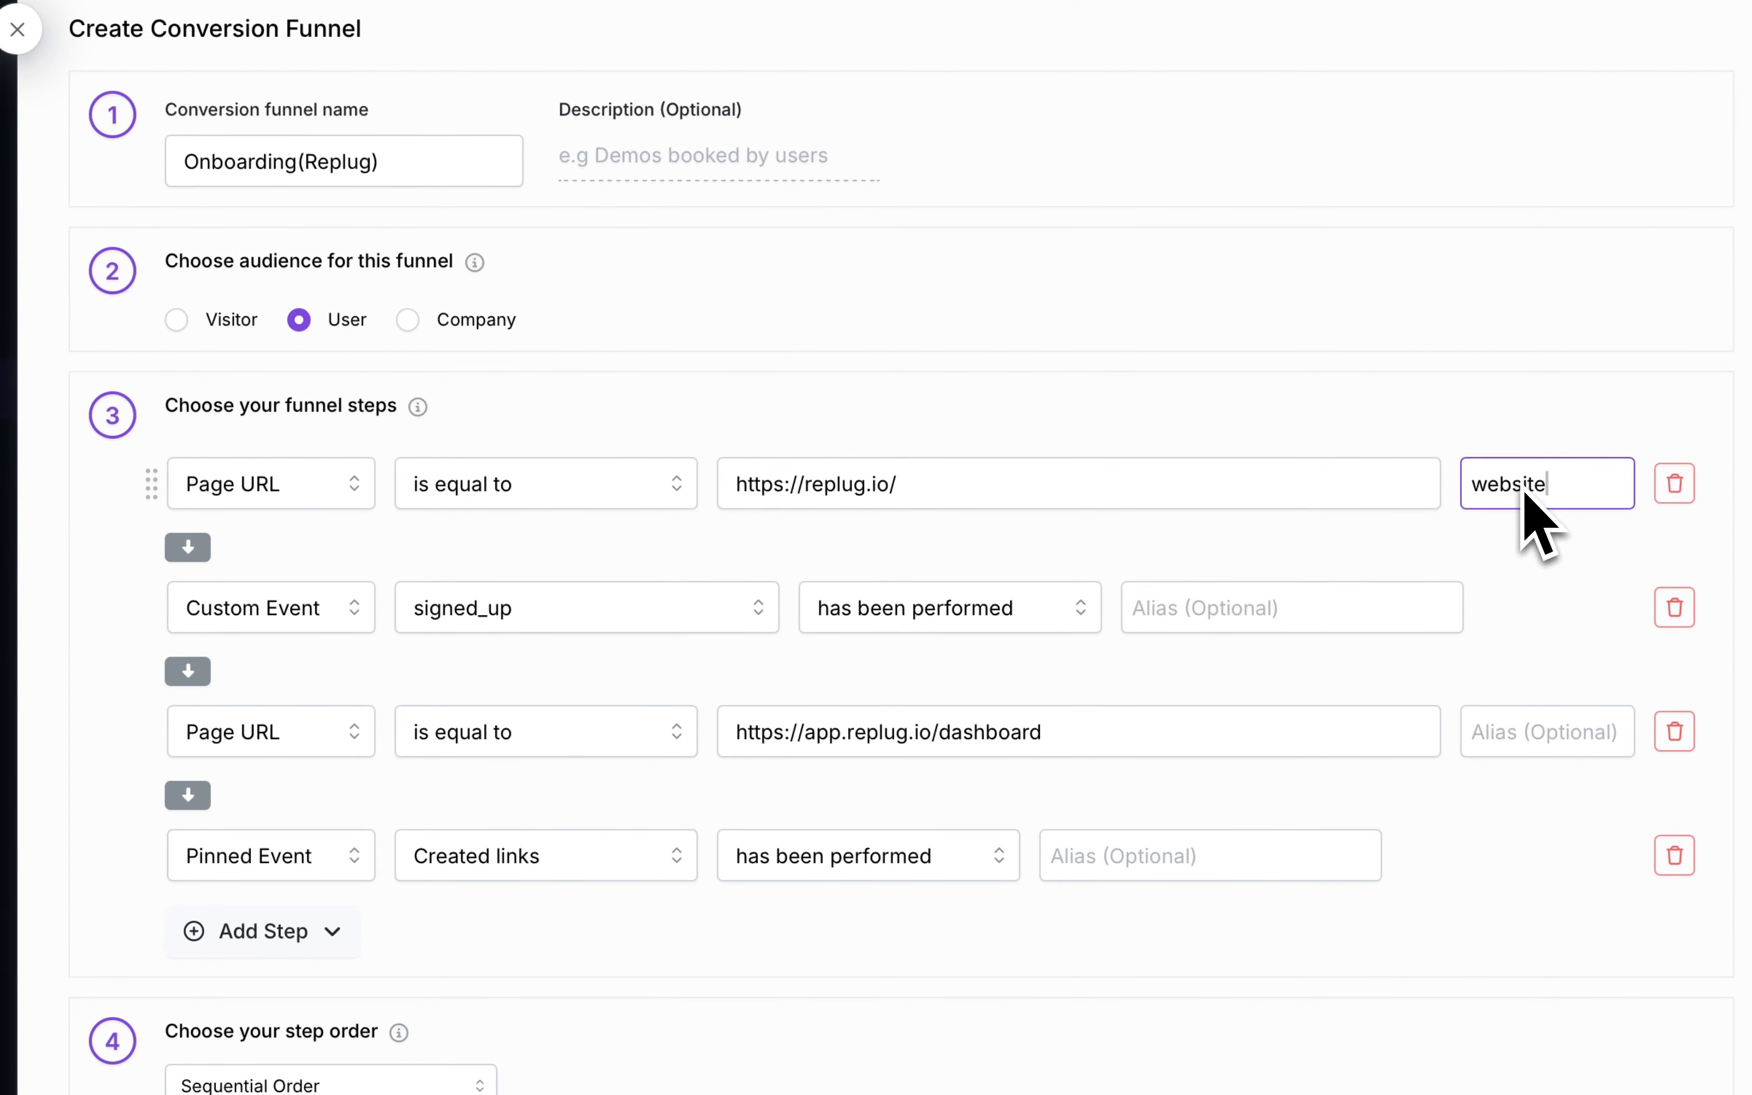
pyautogui.click(1399, 607)
pyautogui.write('sign up')
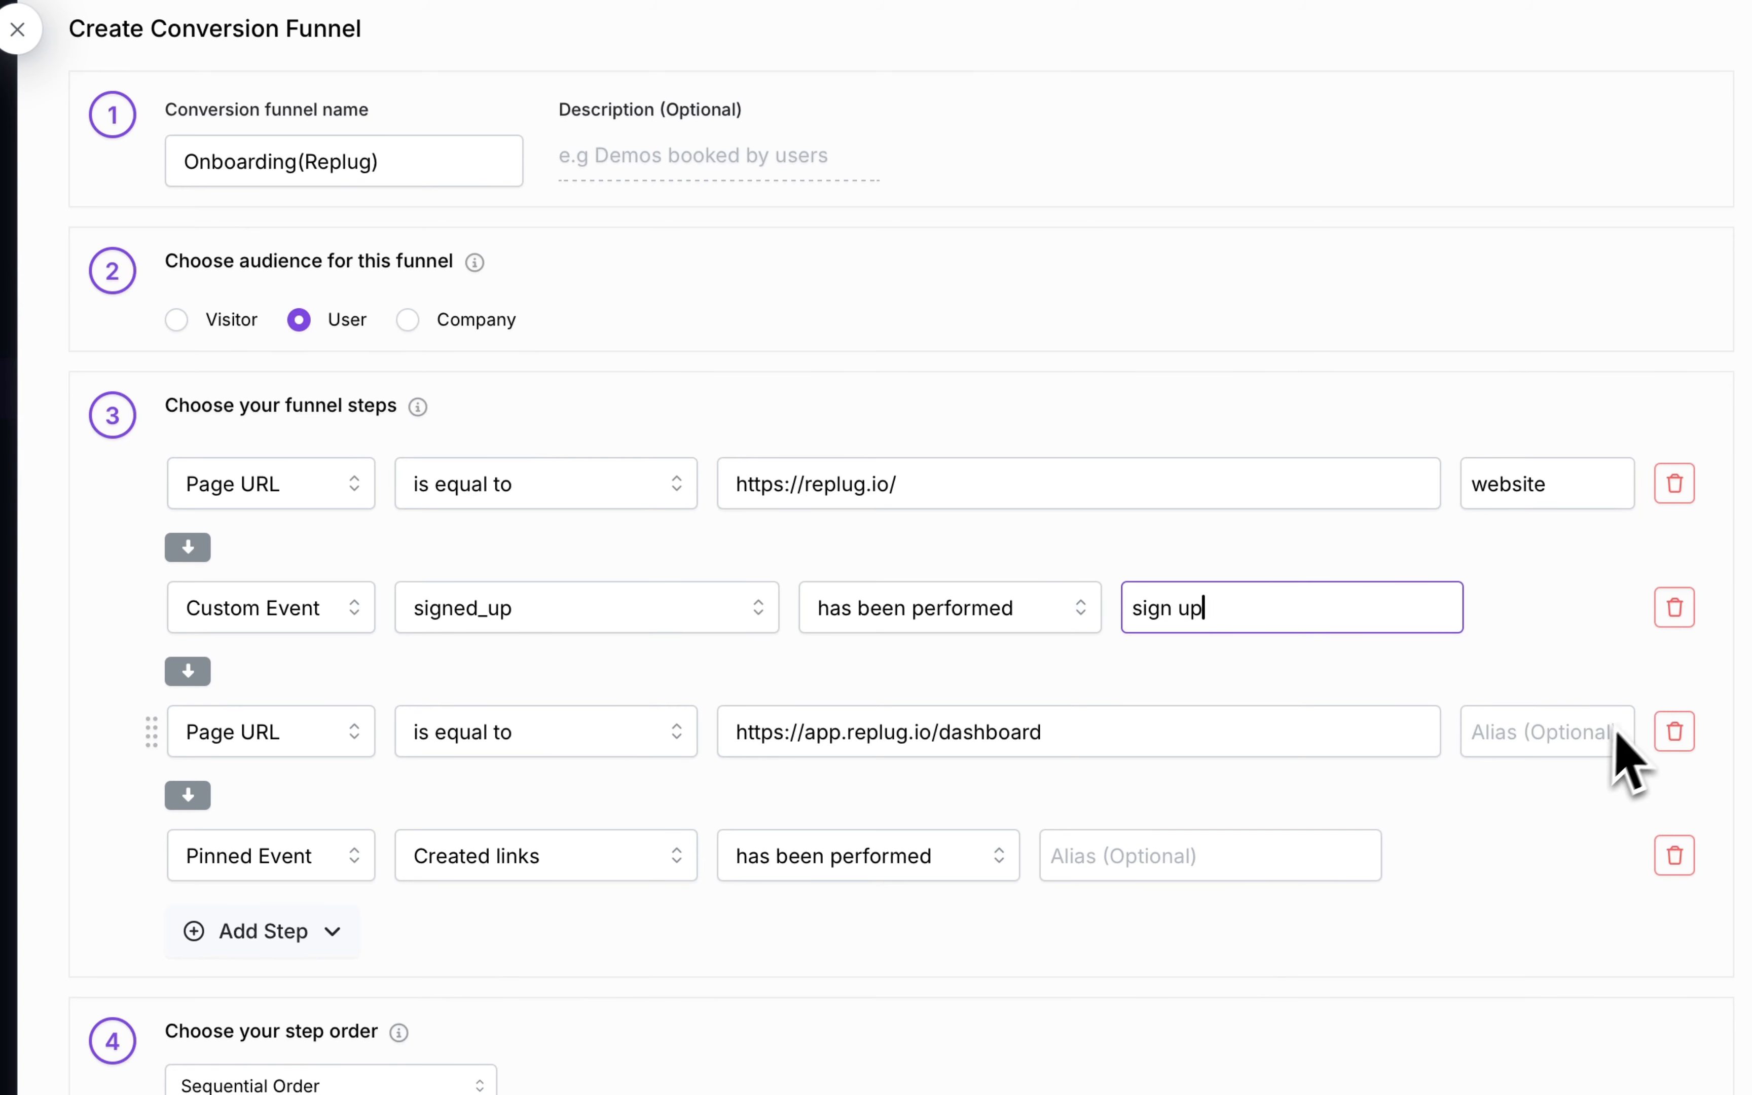
pyautogui.click(1487, 730)
pyautogui.write('dashboard')
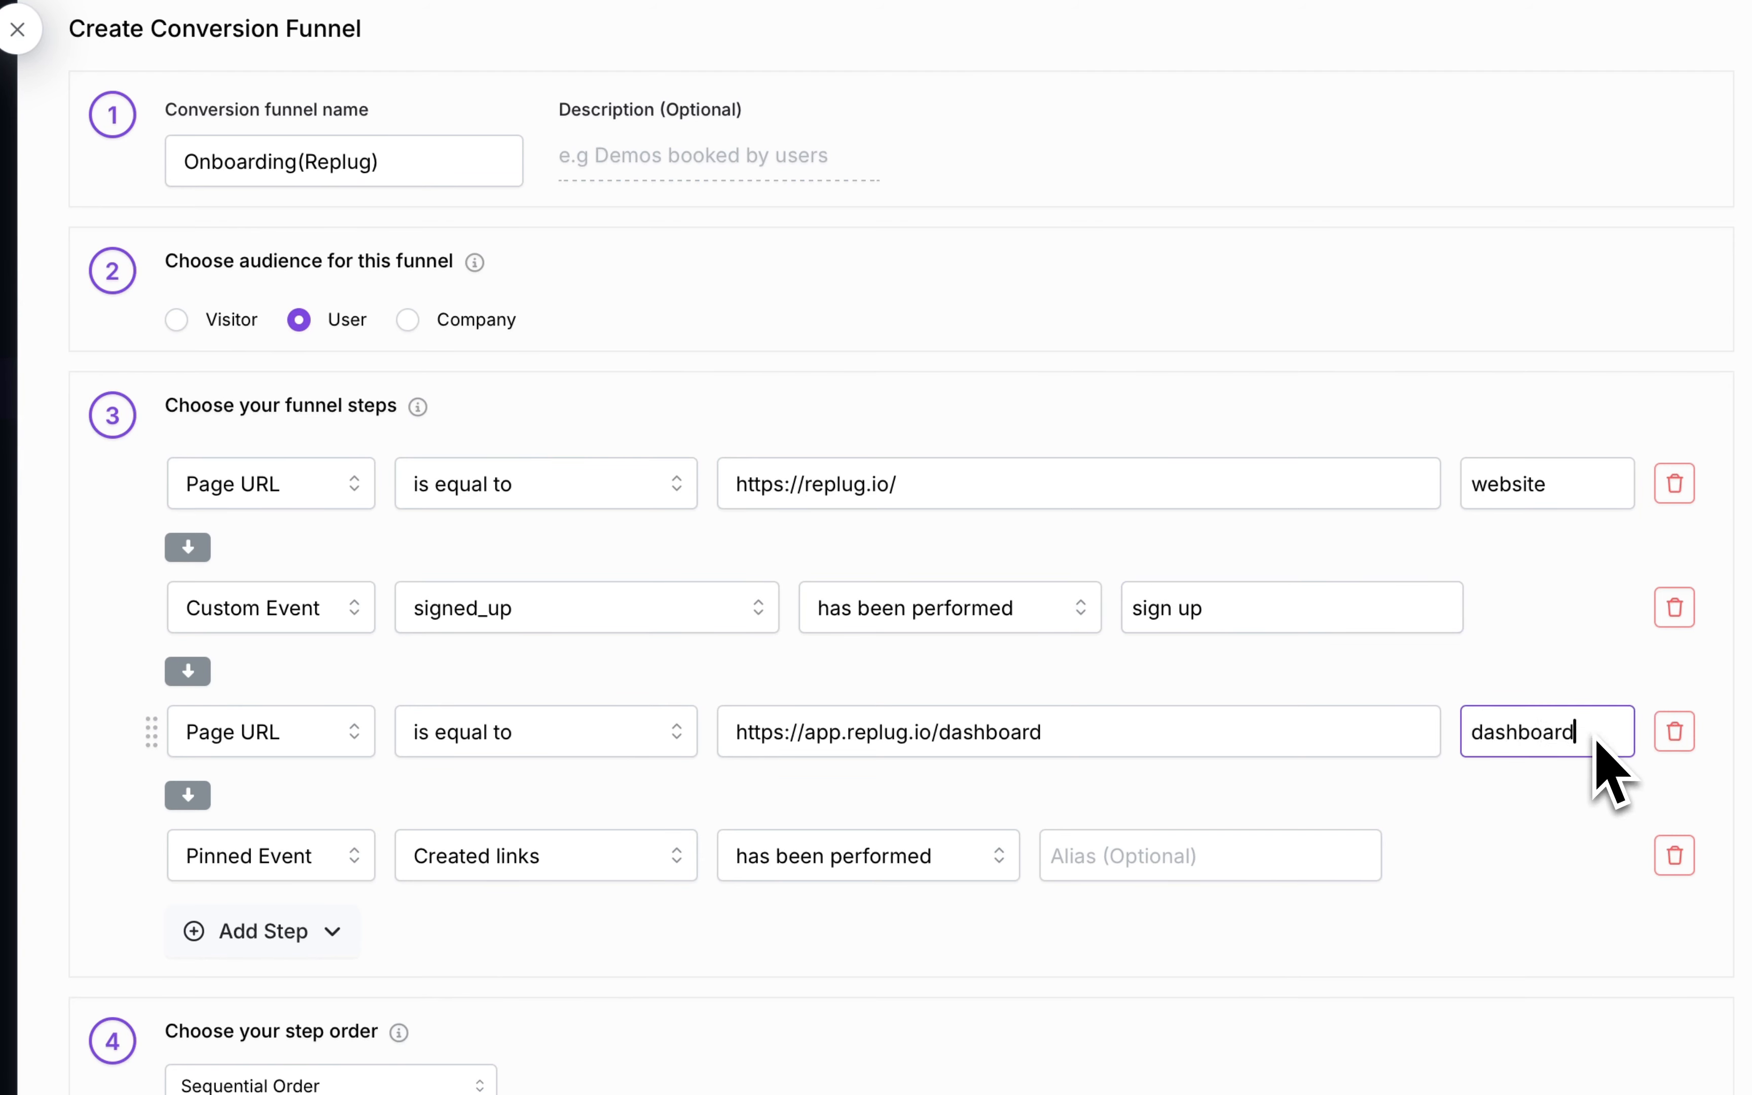
# Step: Give the pinned event step the alias "created links", correcting the spelling
pyautogui.click(1322, 861)
pyautogui.write('craeted]] links')
pyautogui.press('BackSpace')
pyautogui.press('BackSpace')
pyautogui.press('BackSpace')
pyautogui.press('BackSpace')
pyautogui.press('BackSpace')
pyautogui.press('BackSpace')
pyautogui.press('BackSpace')
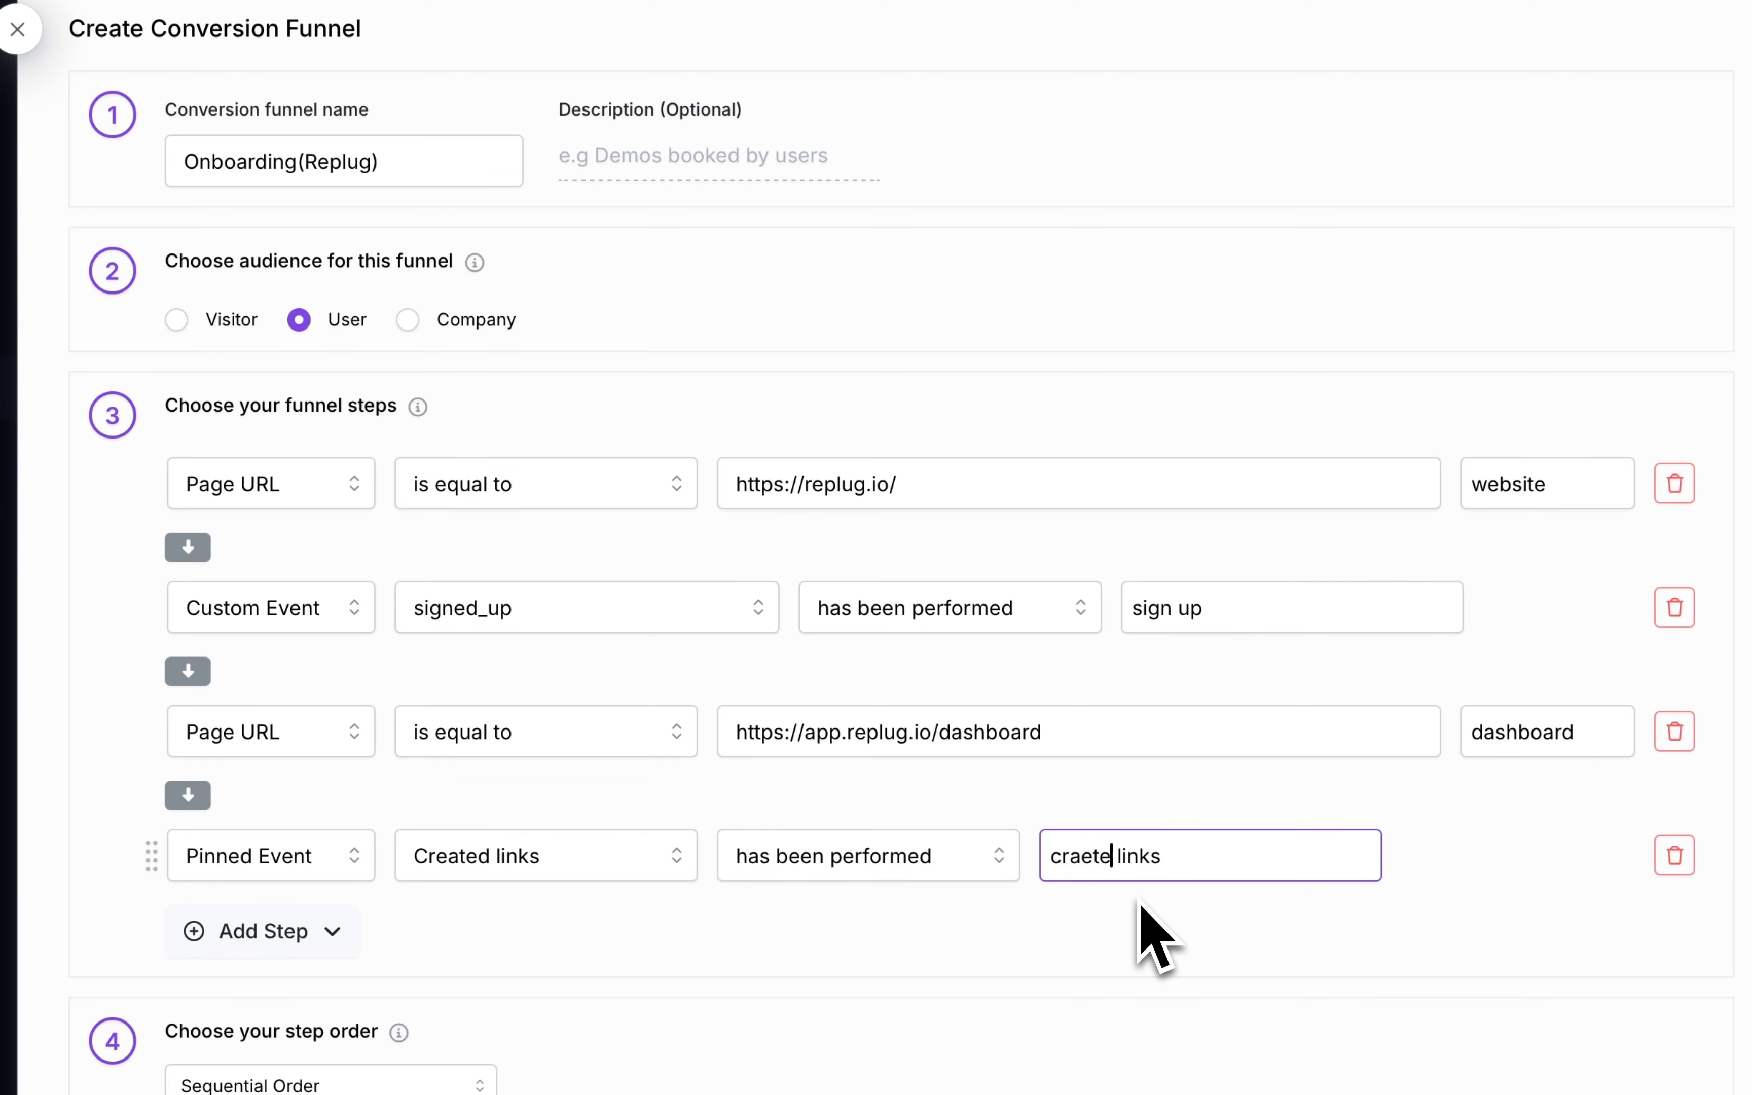
pyautogui.write('eated')
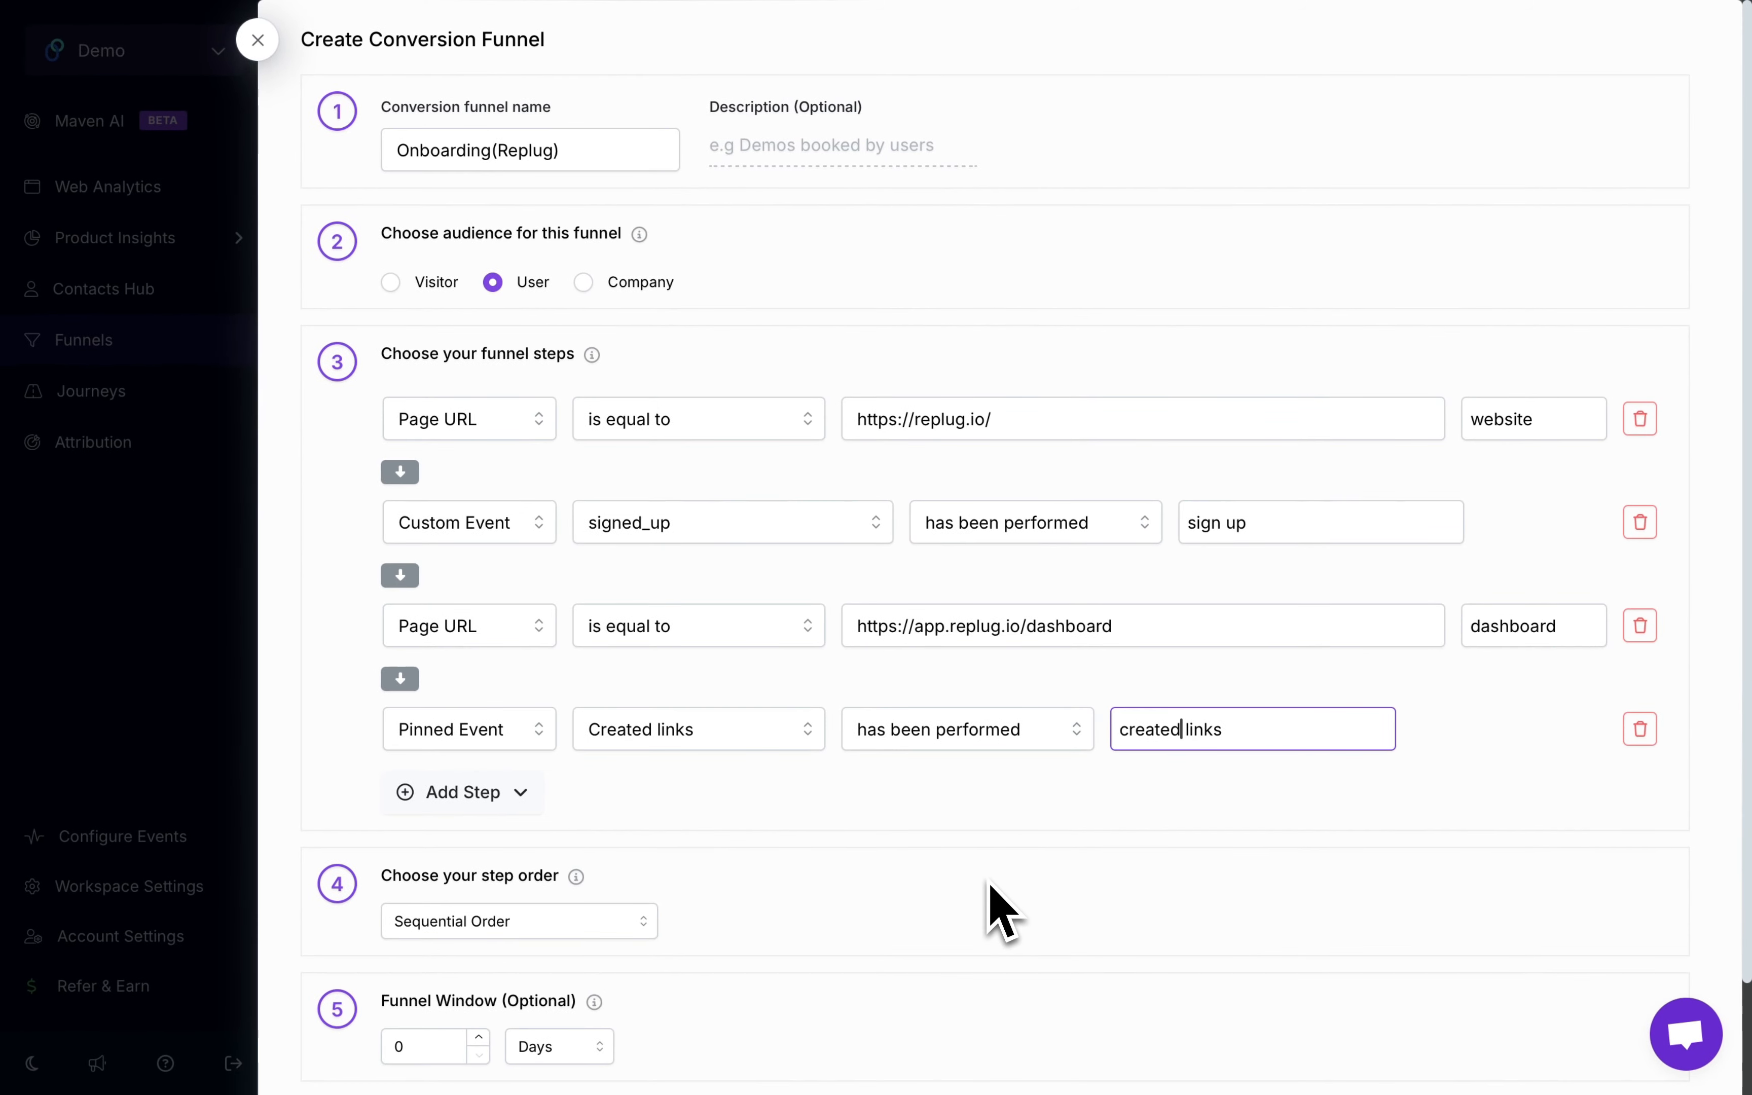
# Step: Try Strict Order as the funnel's step order and set it back to Sequential Order
pyautogui.click(637, 930)
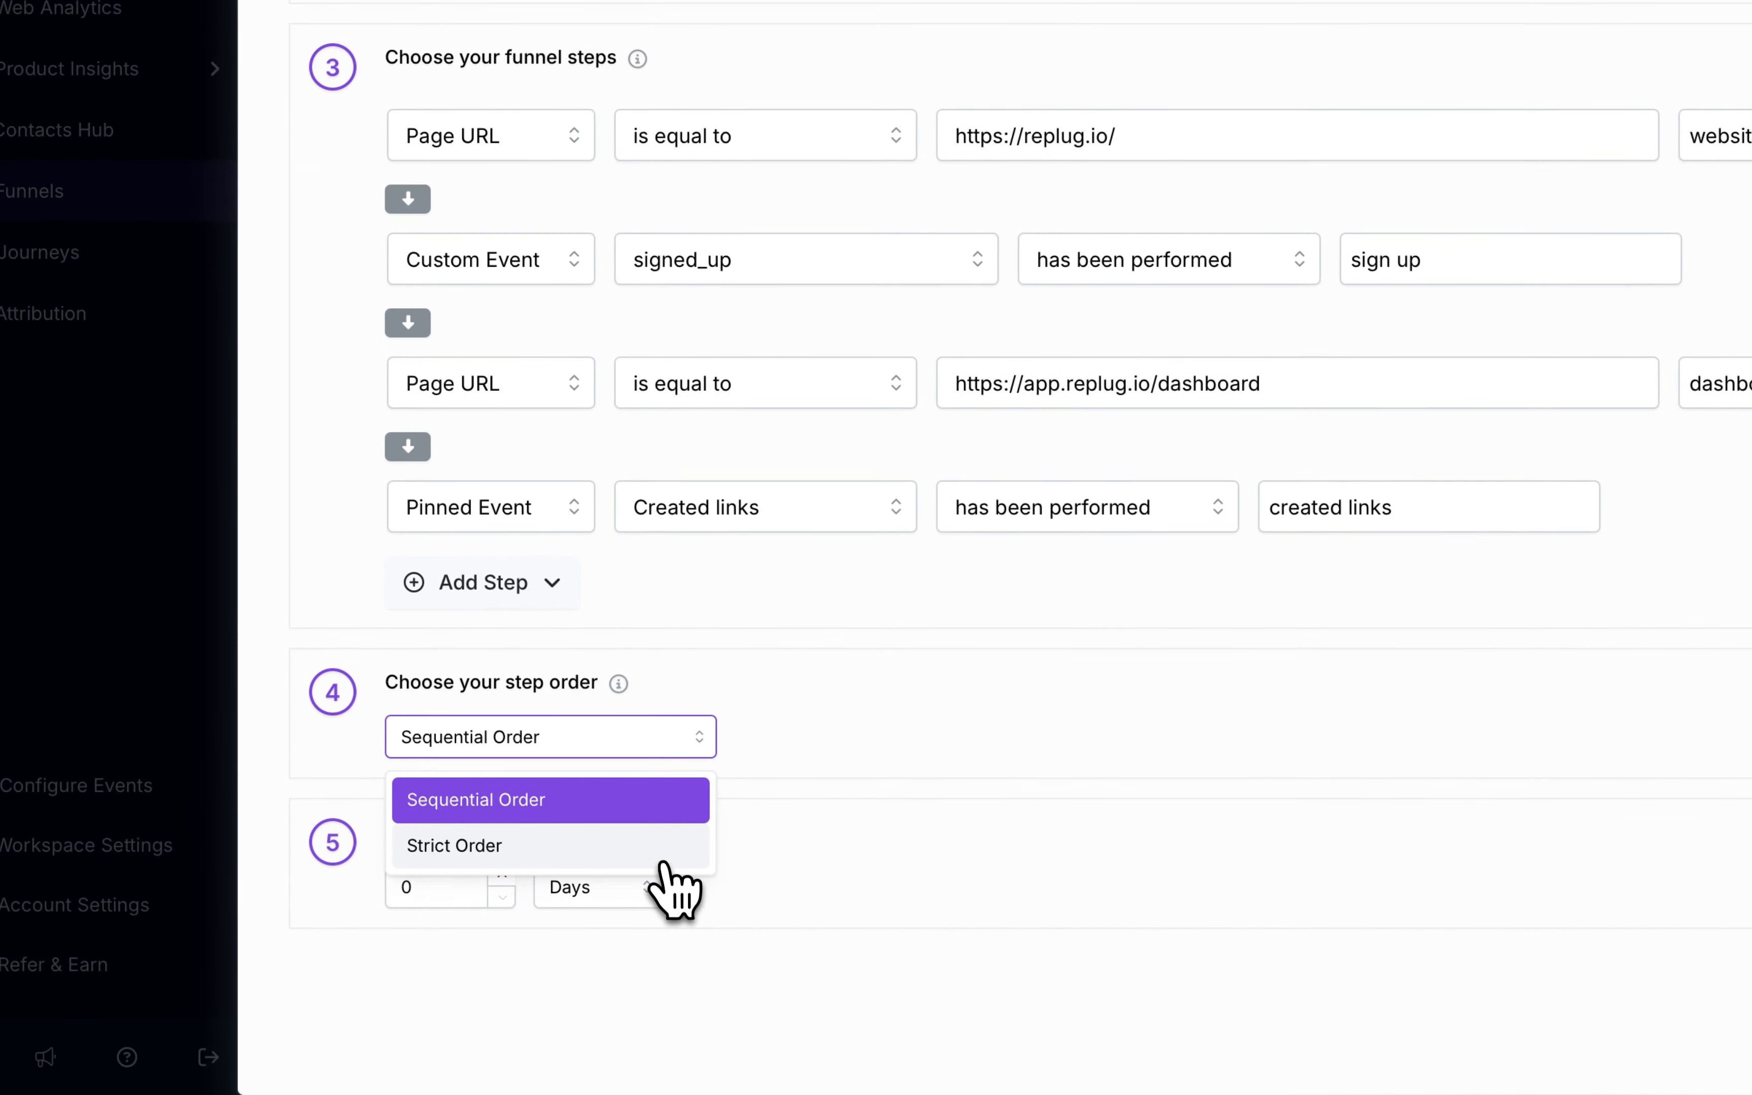
pyautogui.click(663, 862)
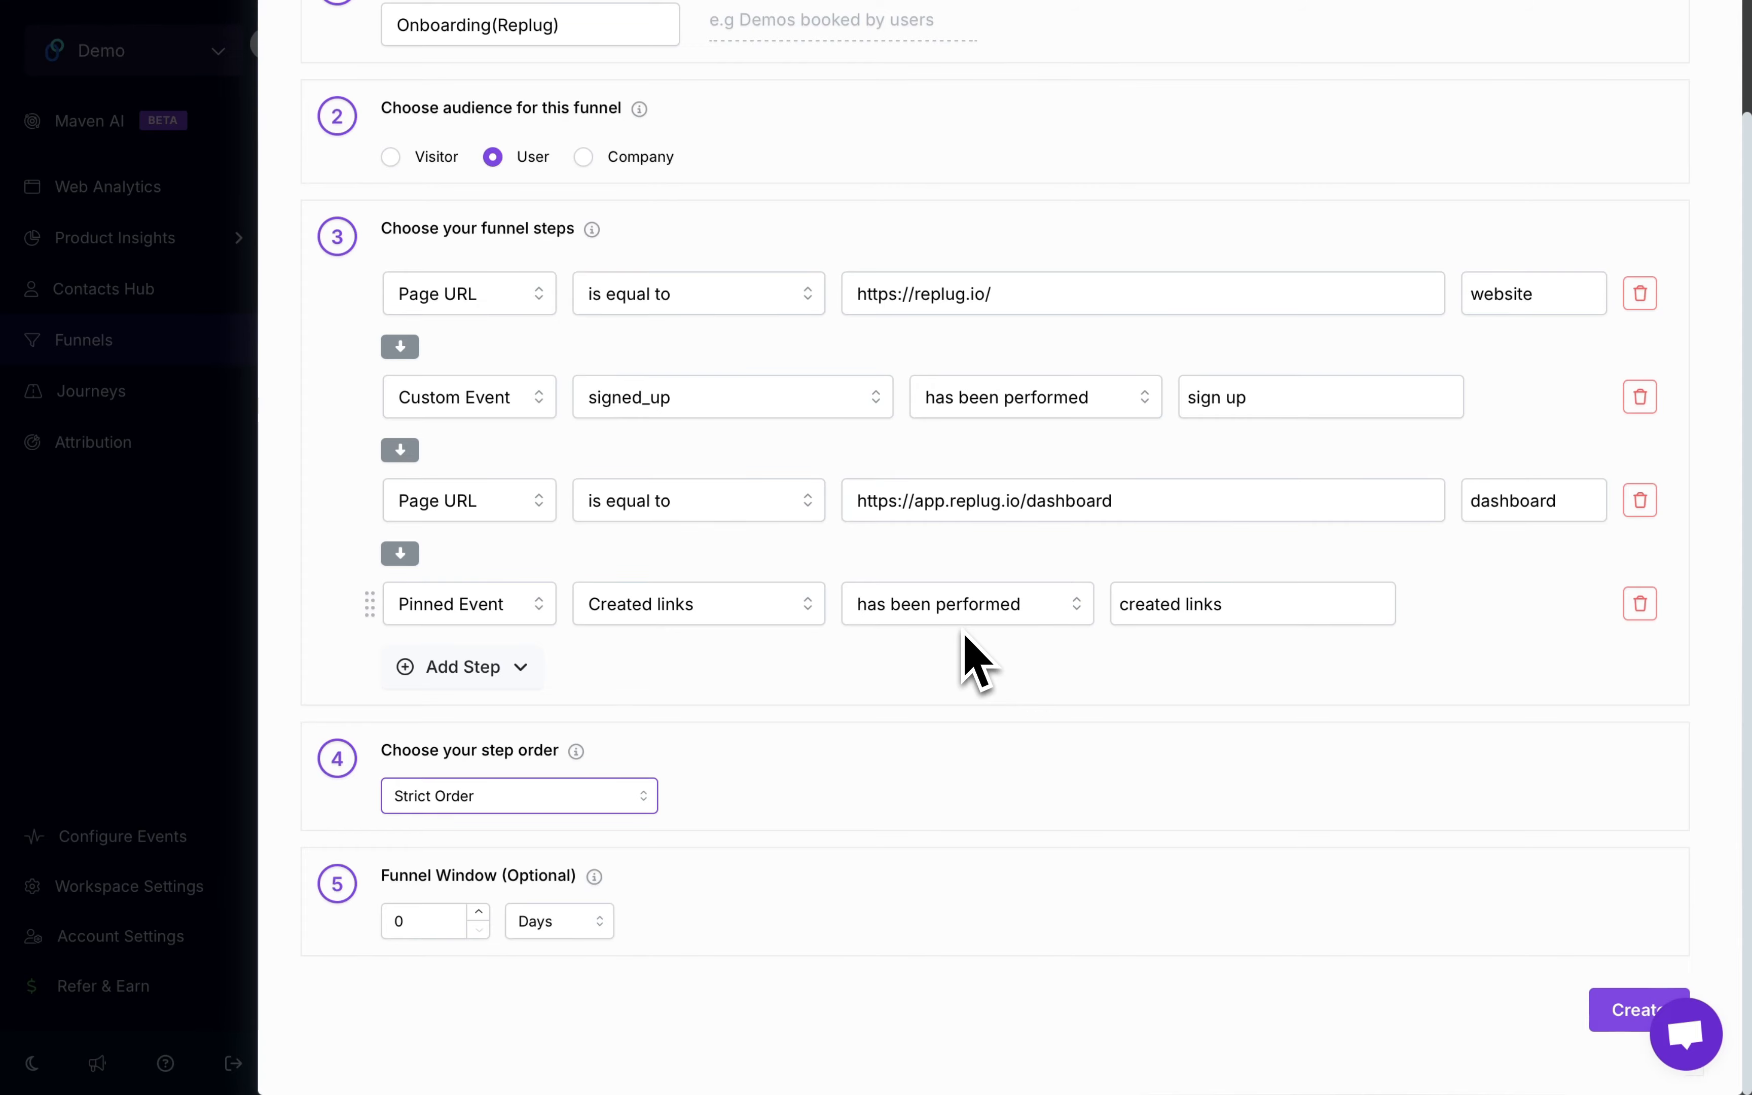
pyautogui.click(579, 802)
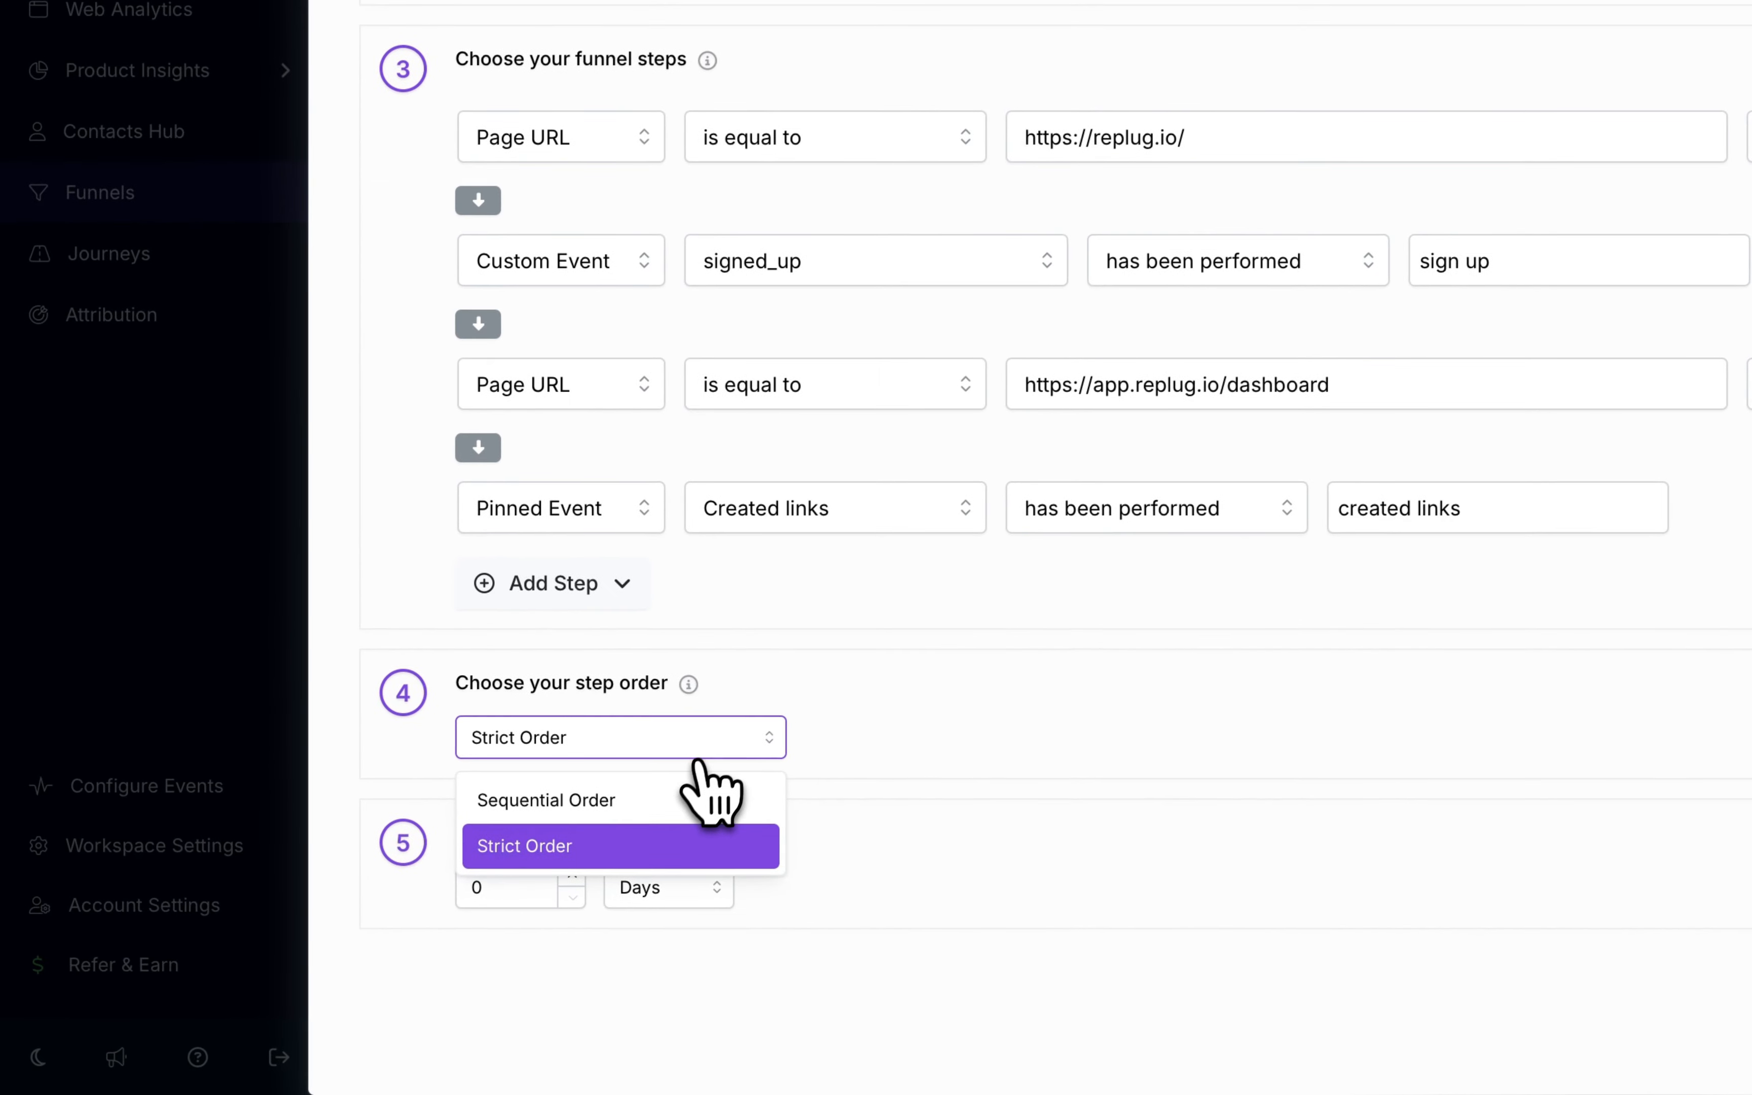
pyautogui.click(691, 800)
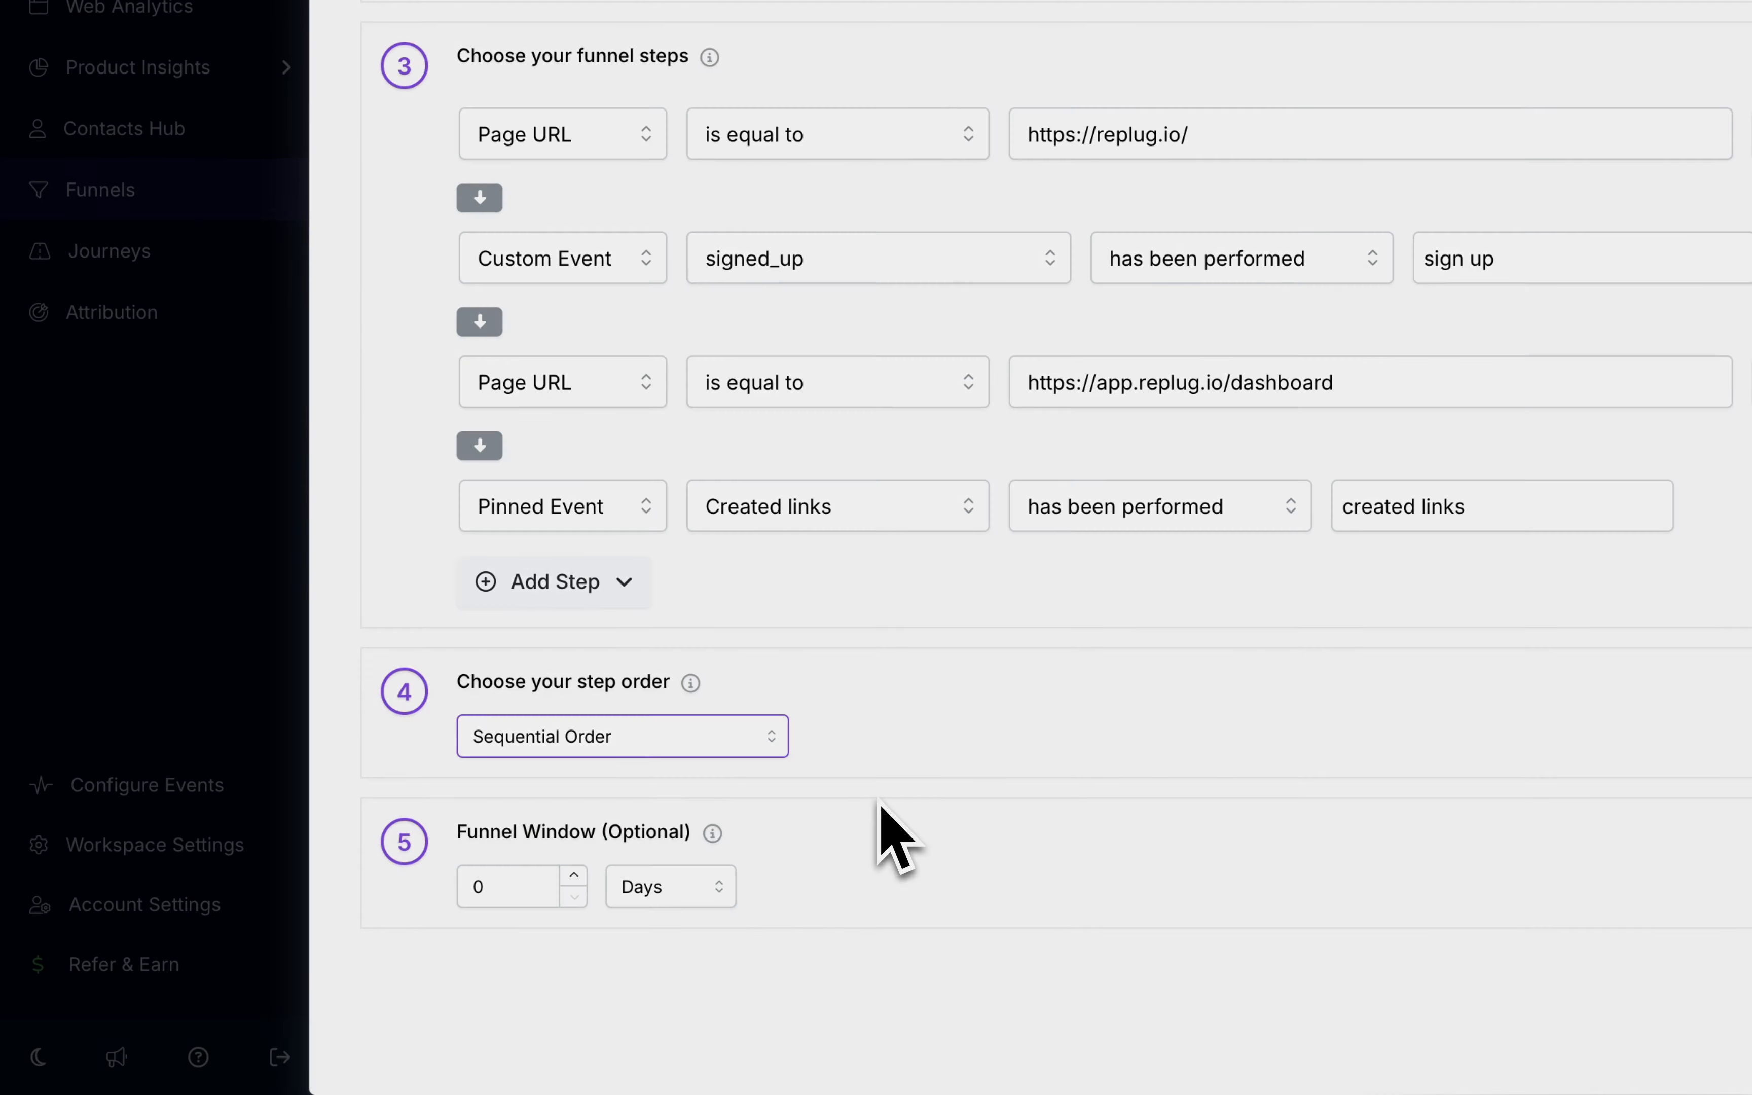
# Step: Set the funnel window to 7 days and create the funnel
pyautogui.click(671, 886)
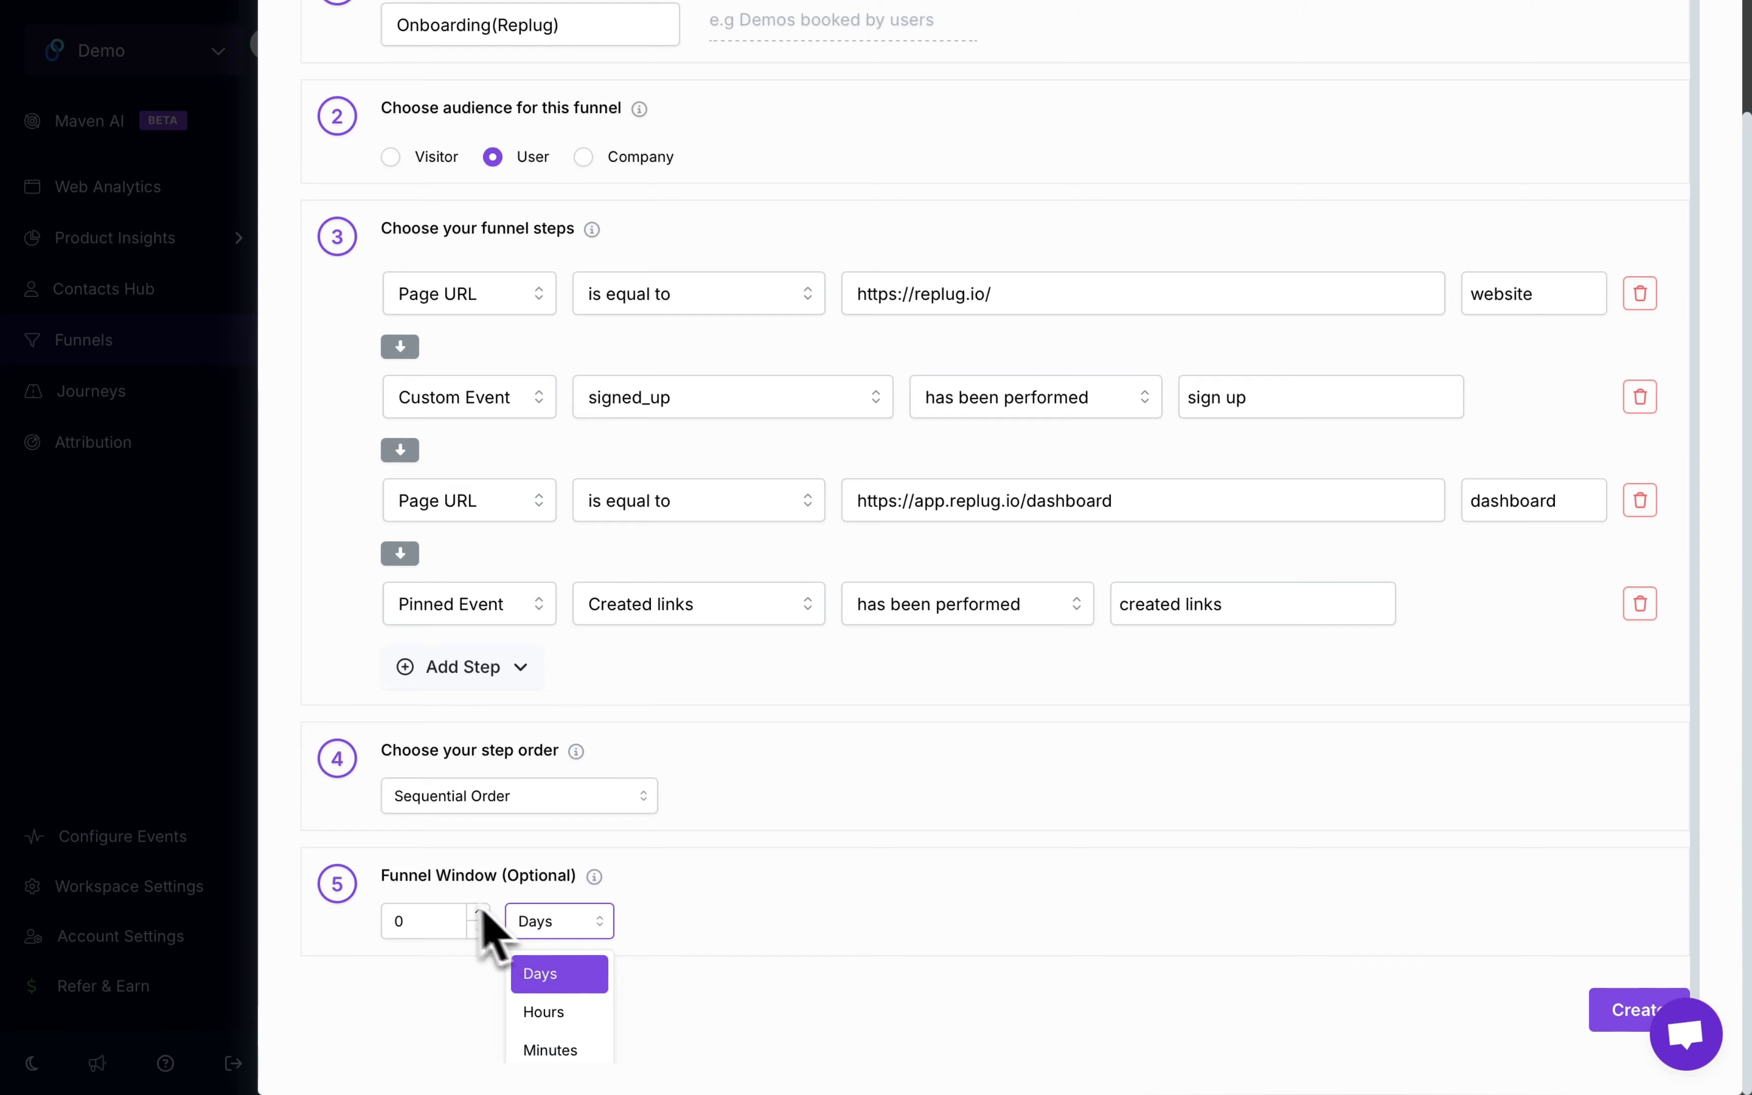
pyautogui.click(429, 929)
pyautogui.press('BackSpace')
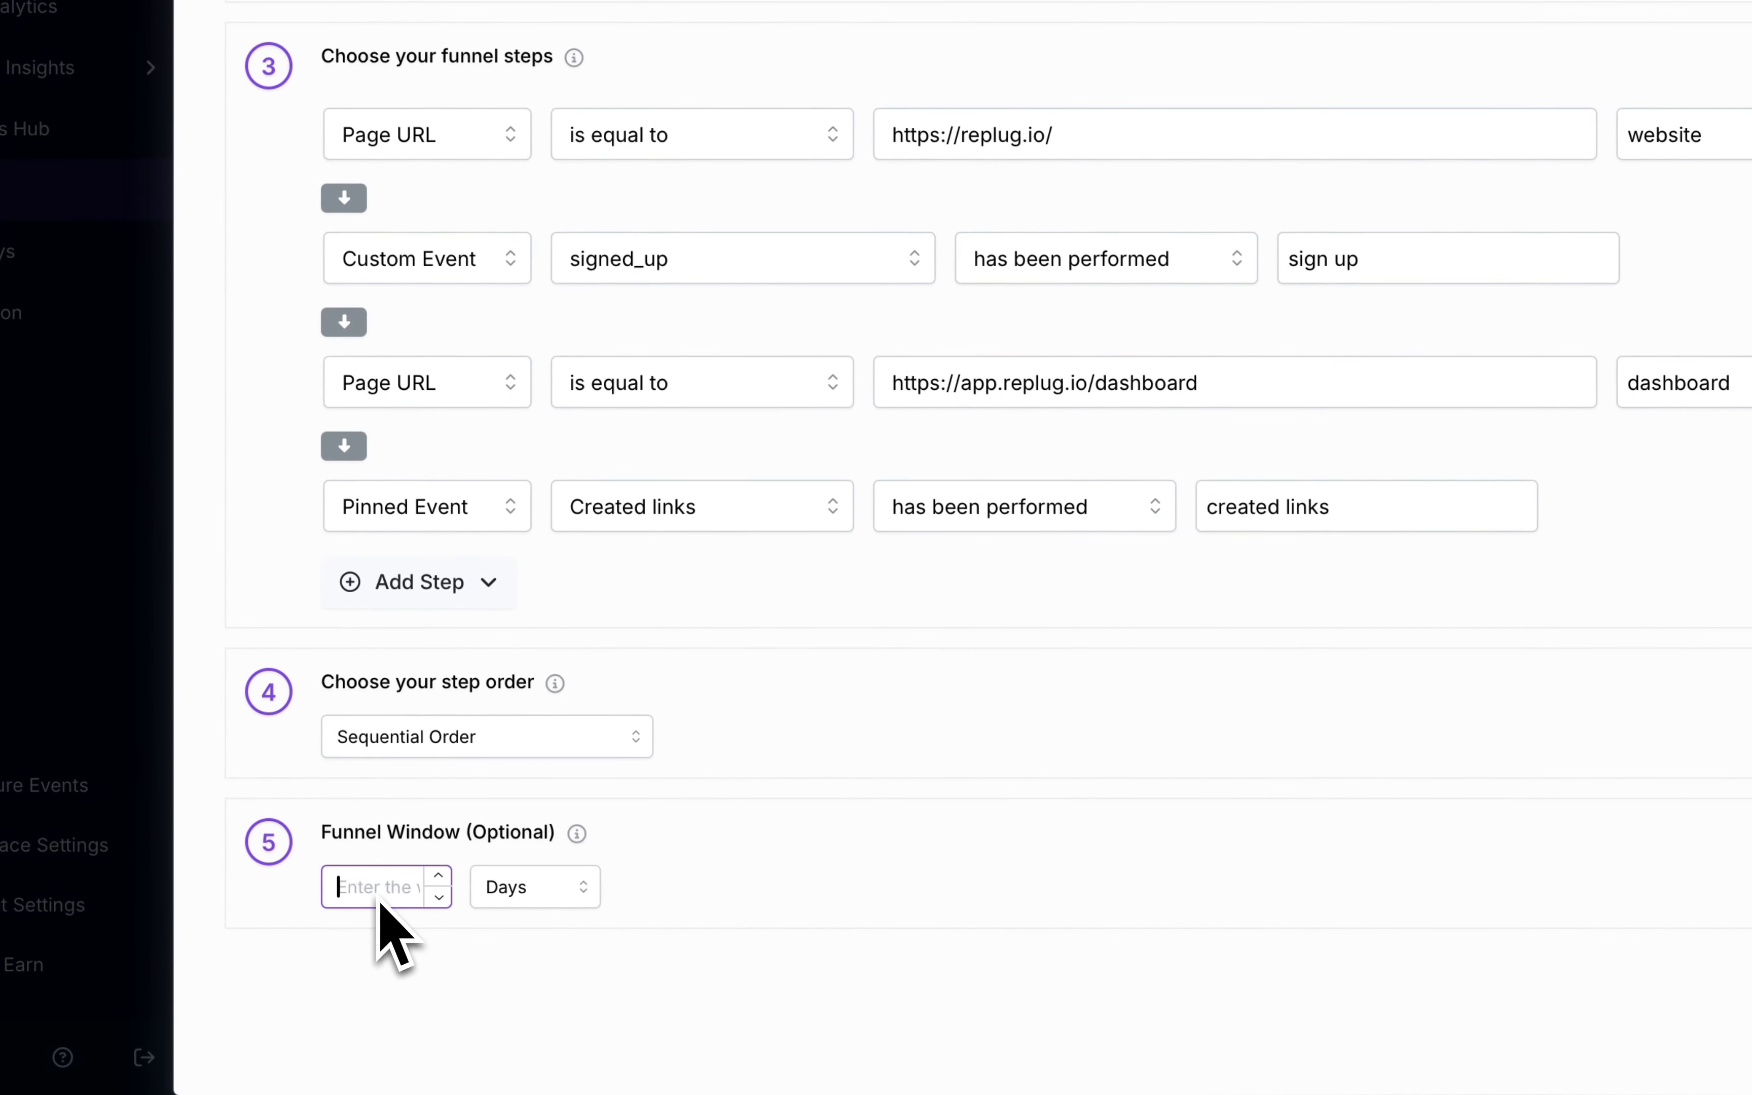
pyautogui.write('7')
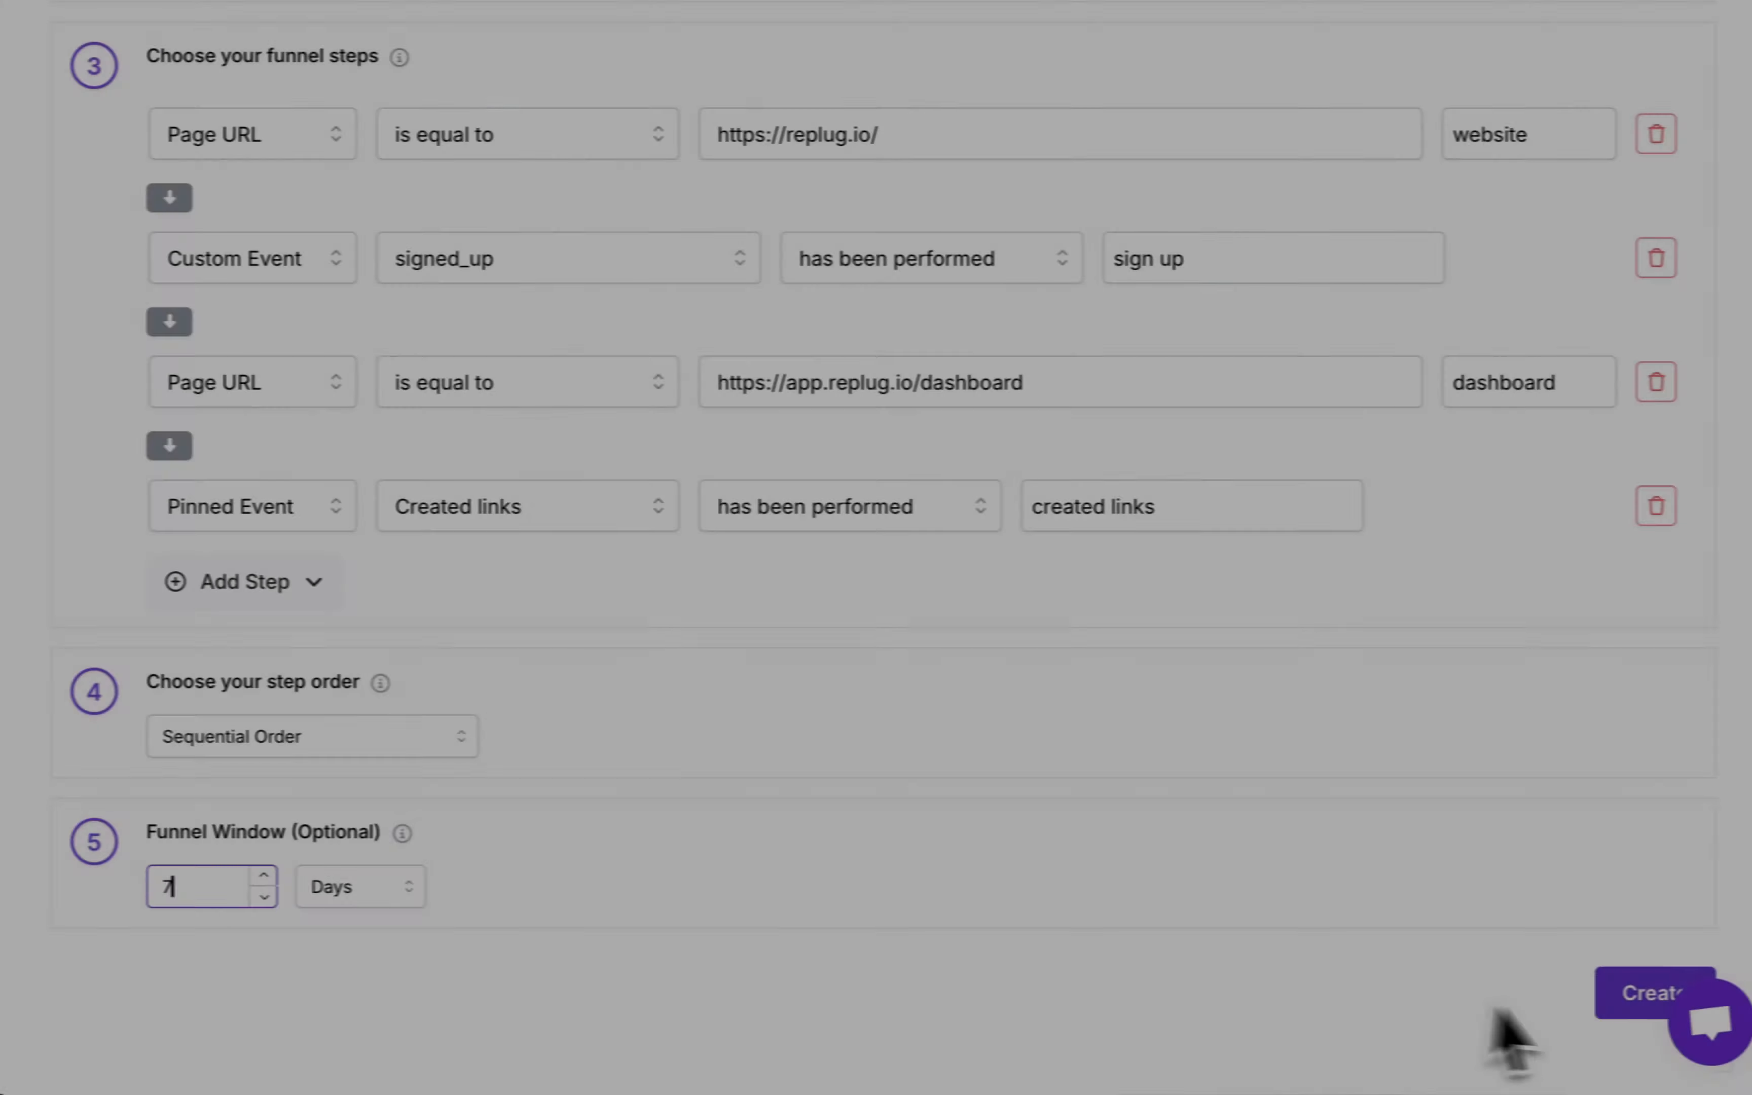
pyautogui.click(1654, 1008)
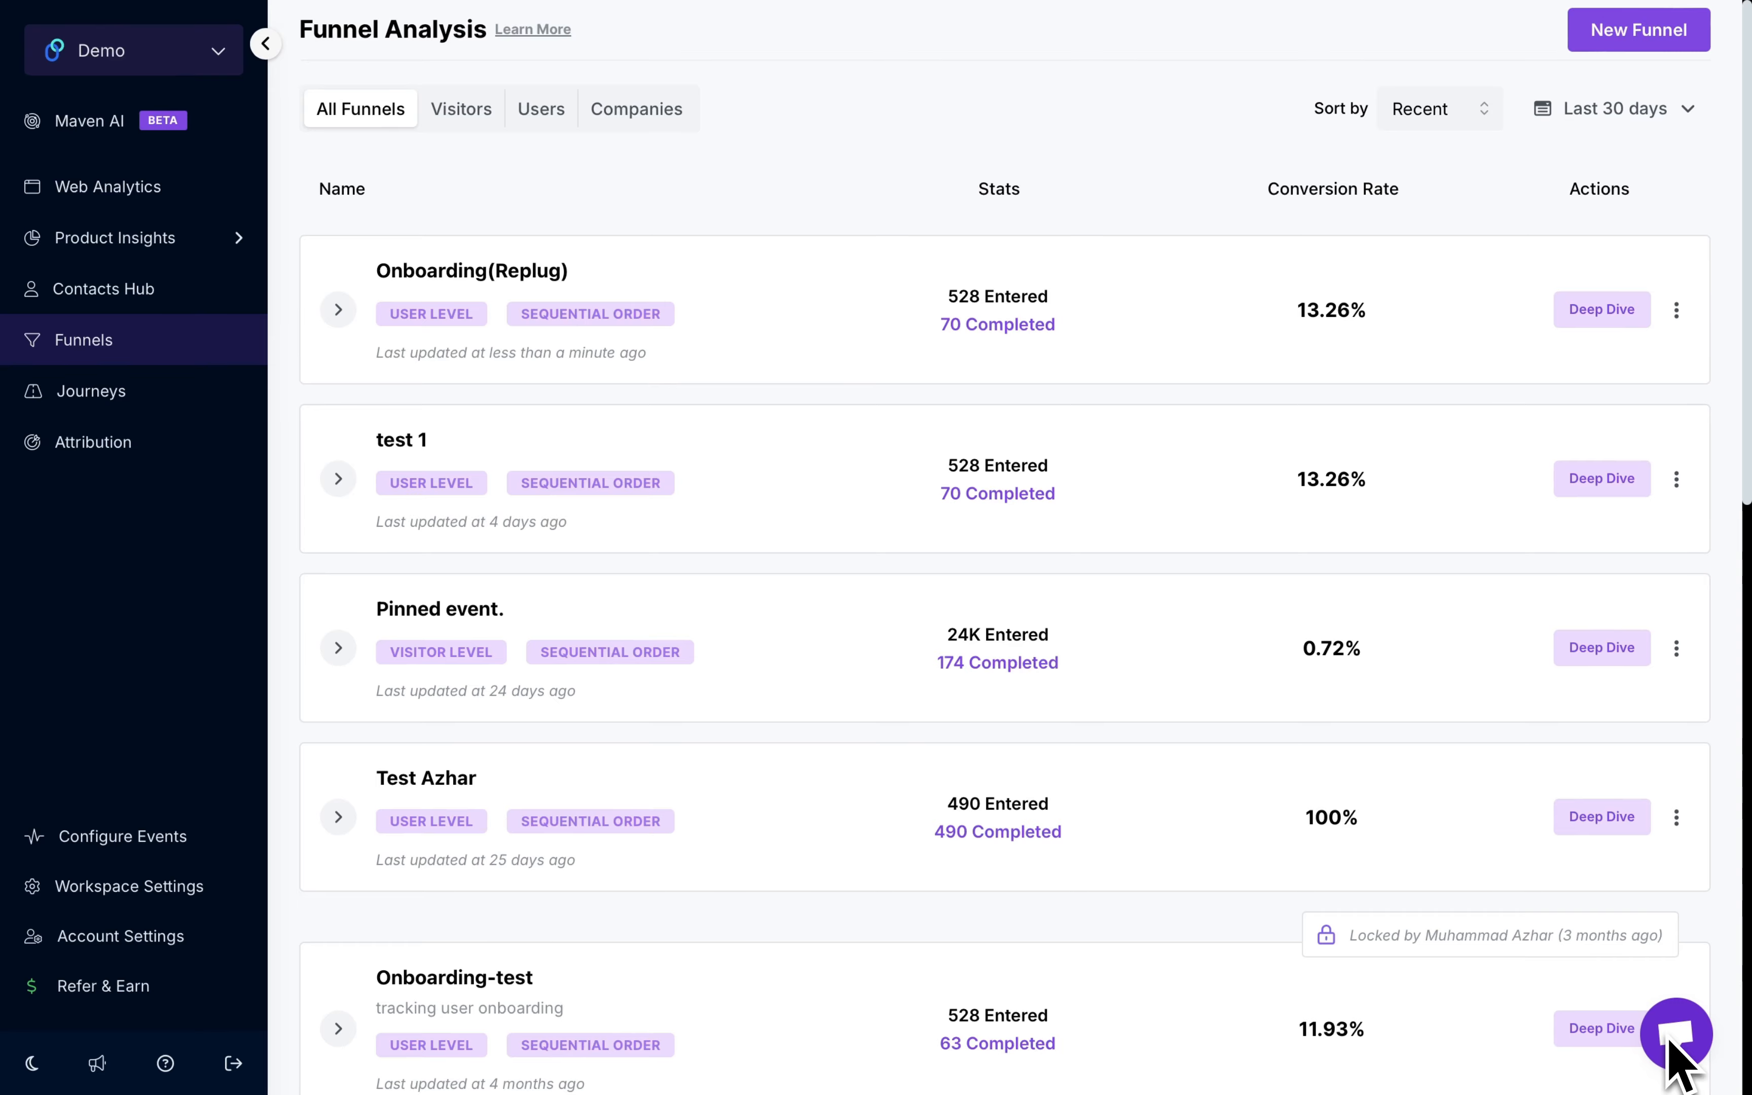
# Step: Expand the Onboarding(Replug) funnel and view its steps as a vertical bar chart, returning to the horizontal chart
pyautogui.click(1211, 372)
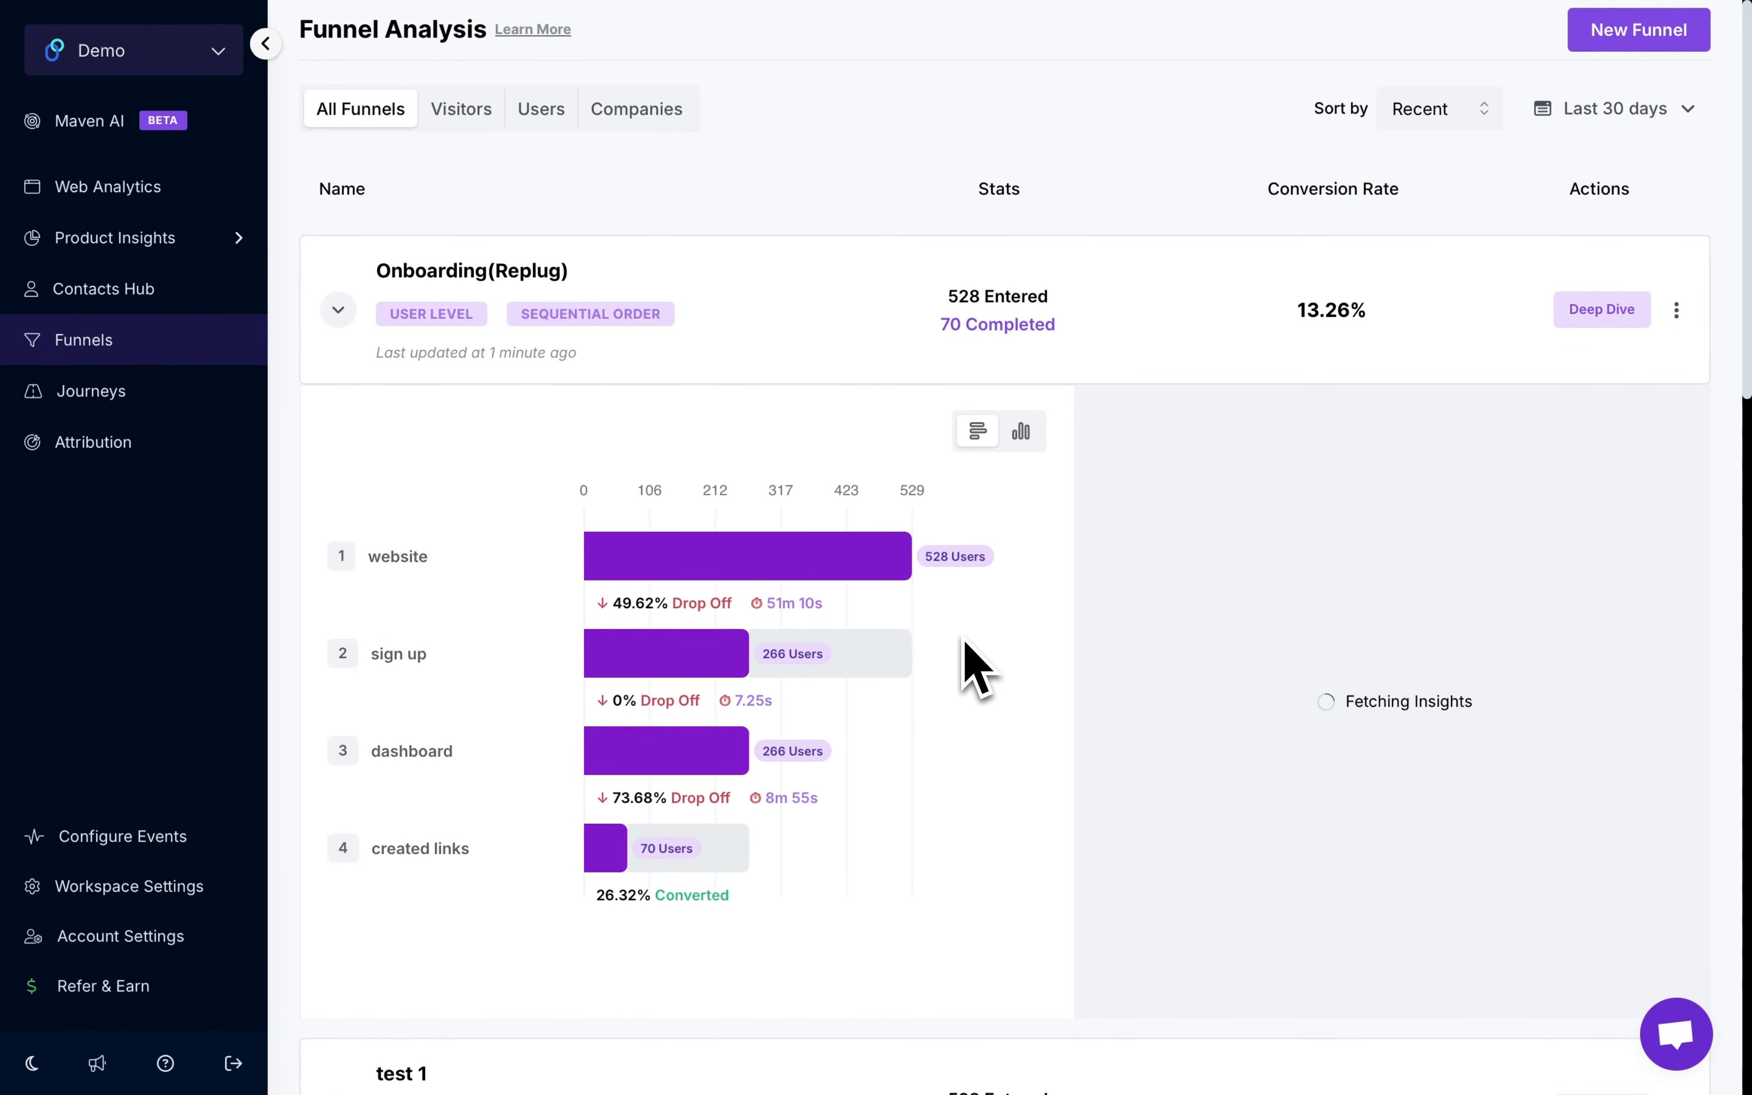
pyautogui.click(1021, 430)
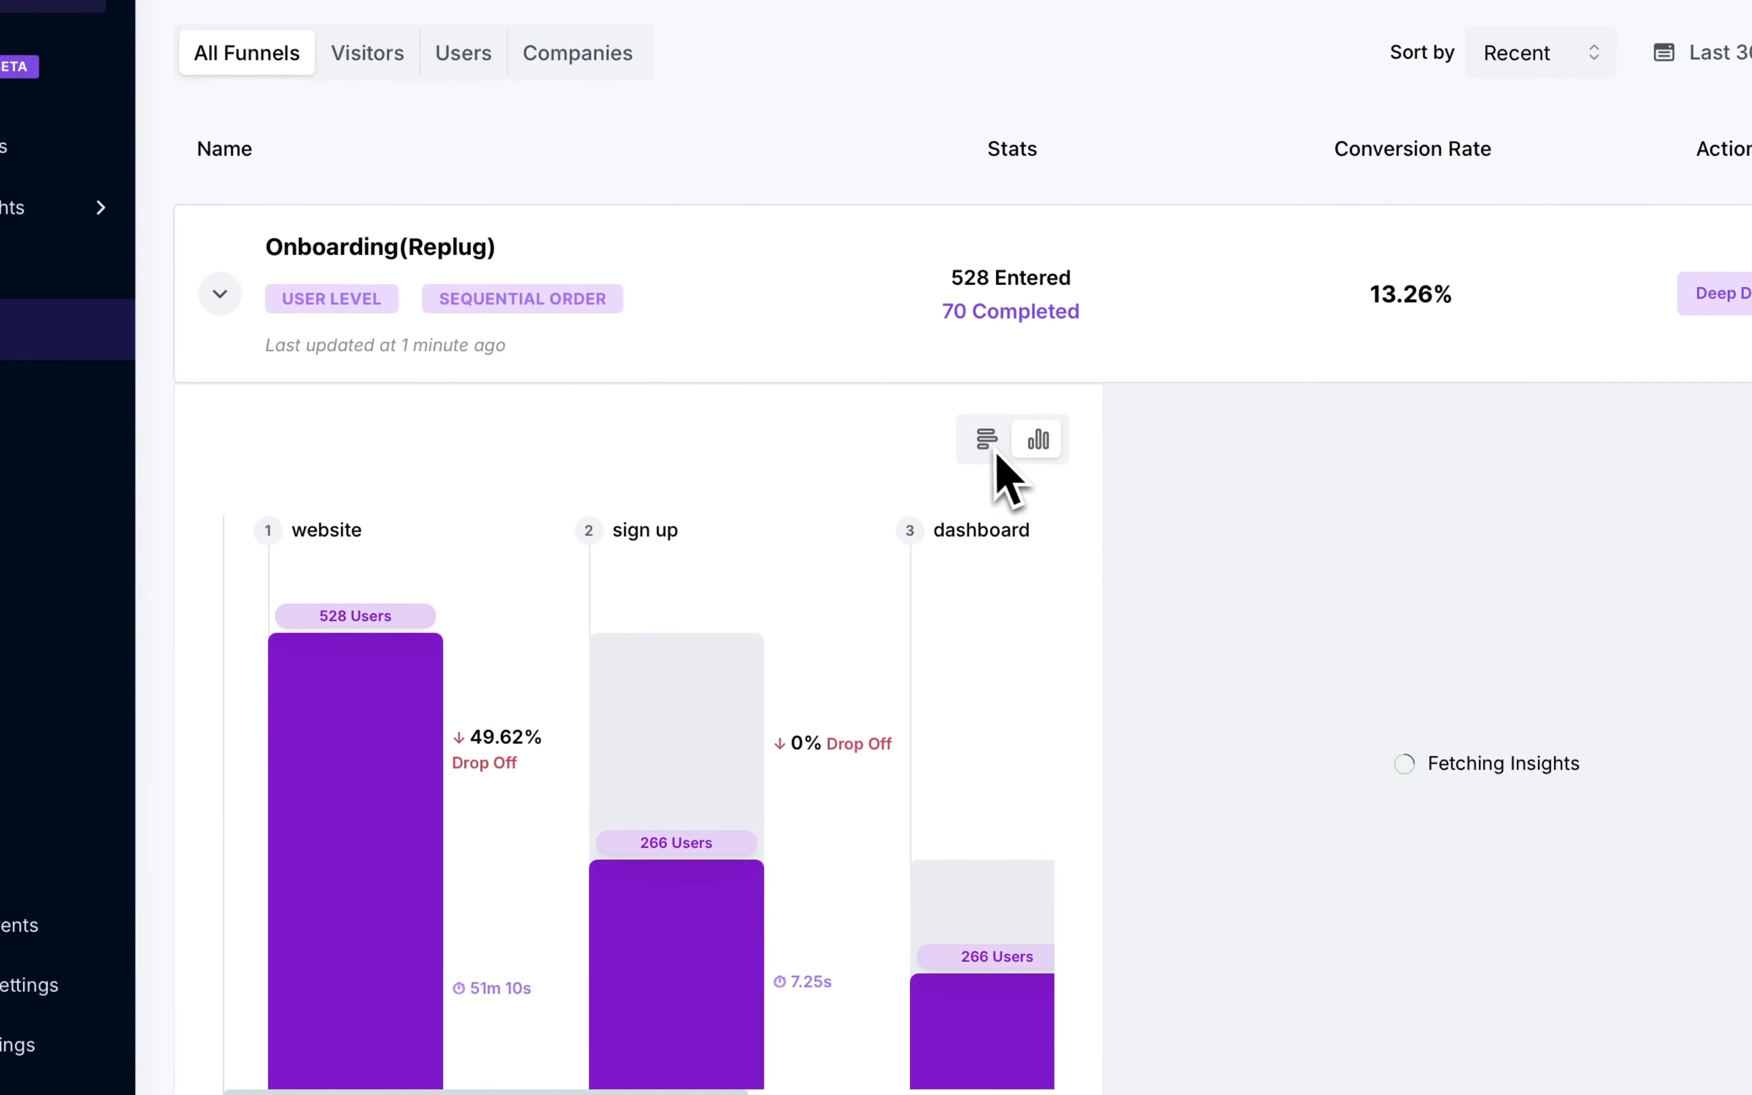
pyautogui.click(988, 443)
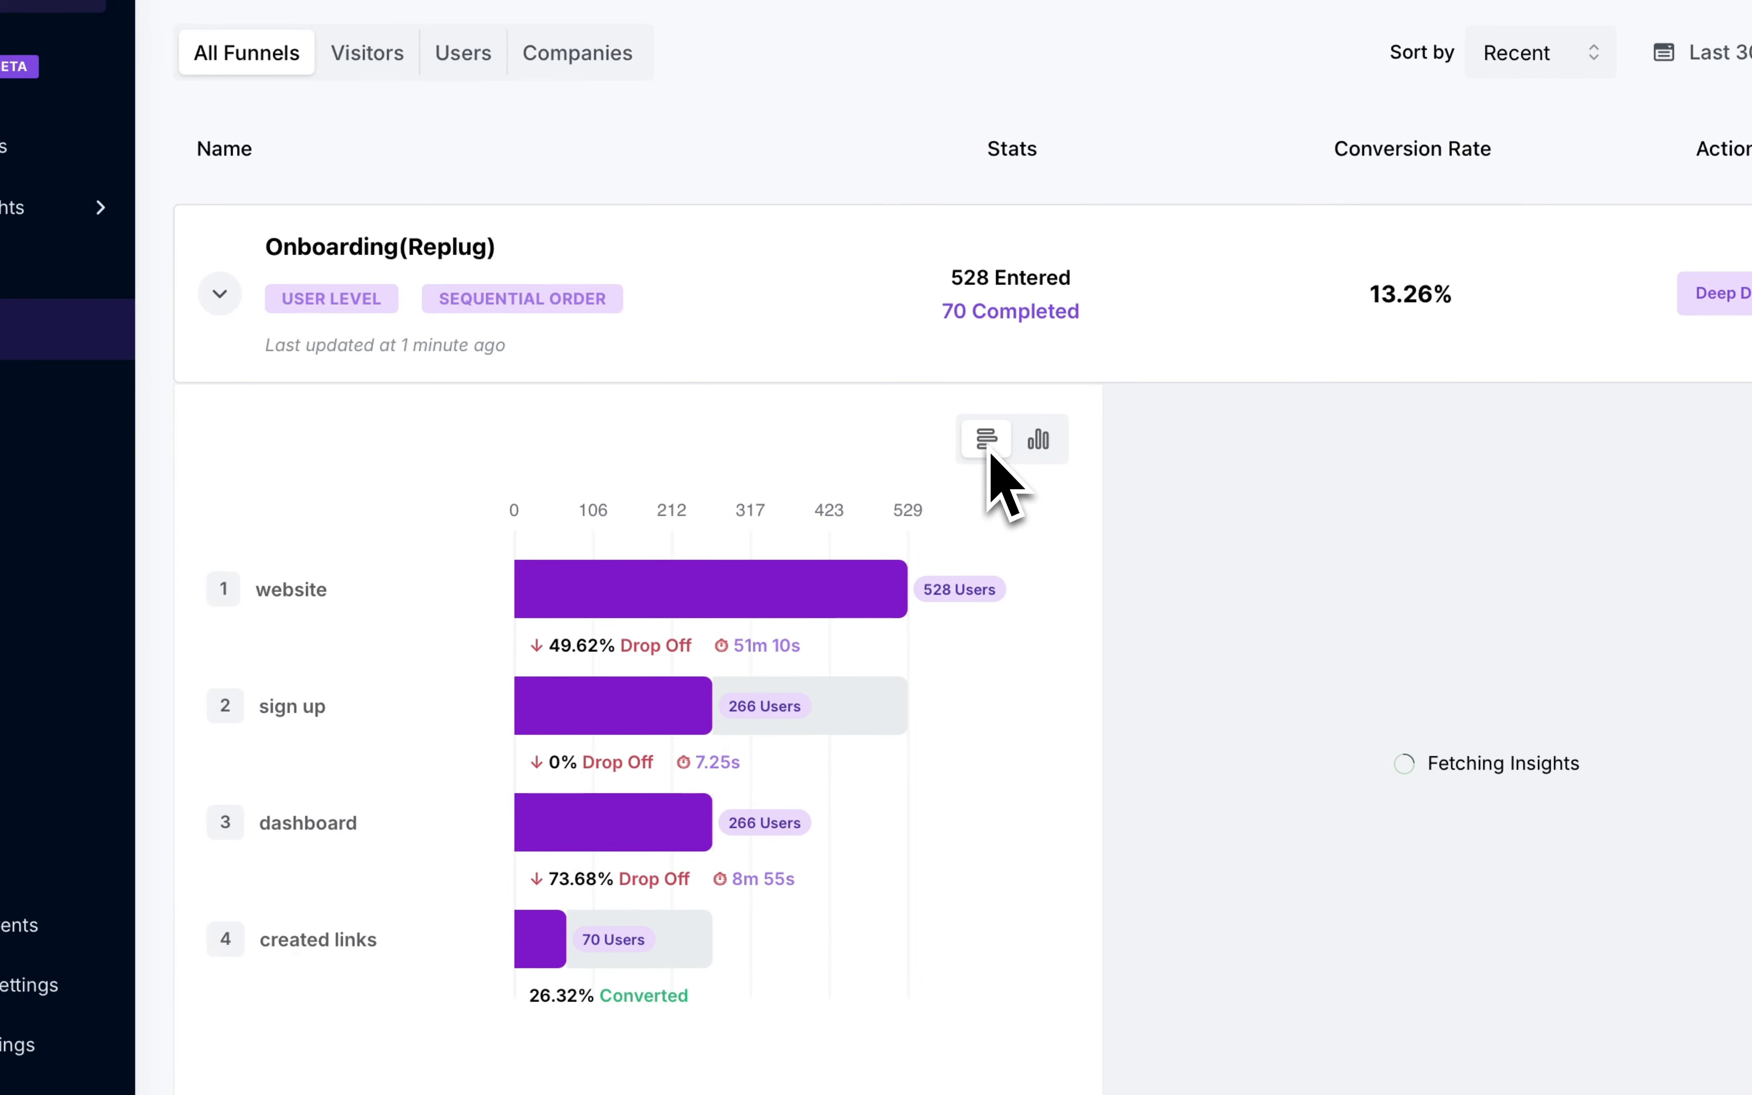
pyautogui.moveTo(680, 698)
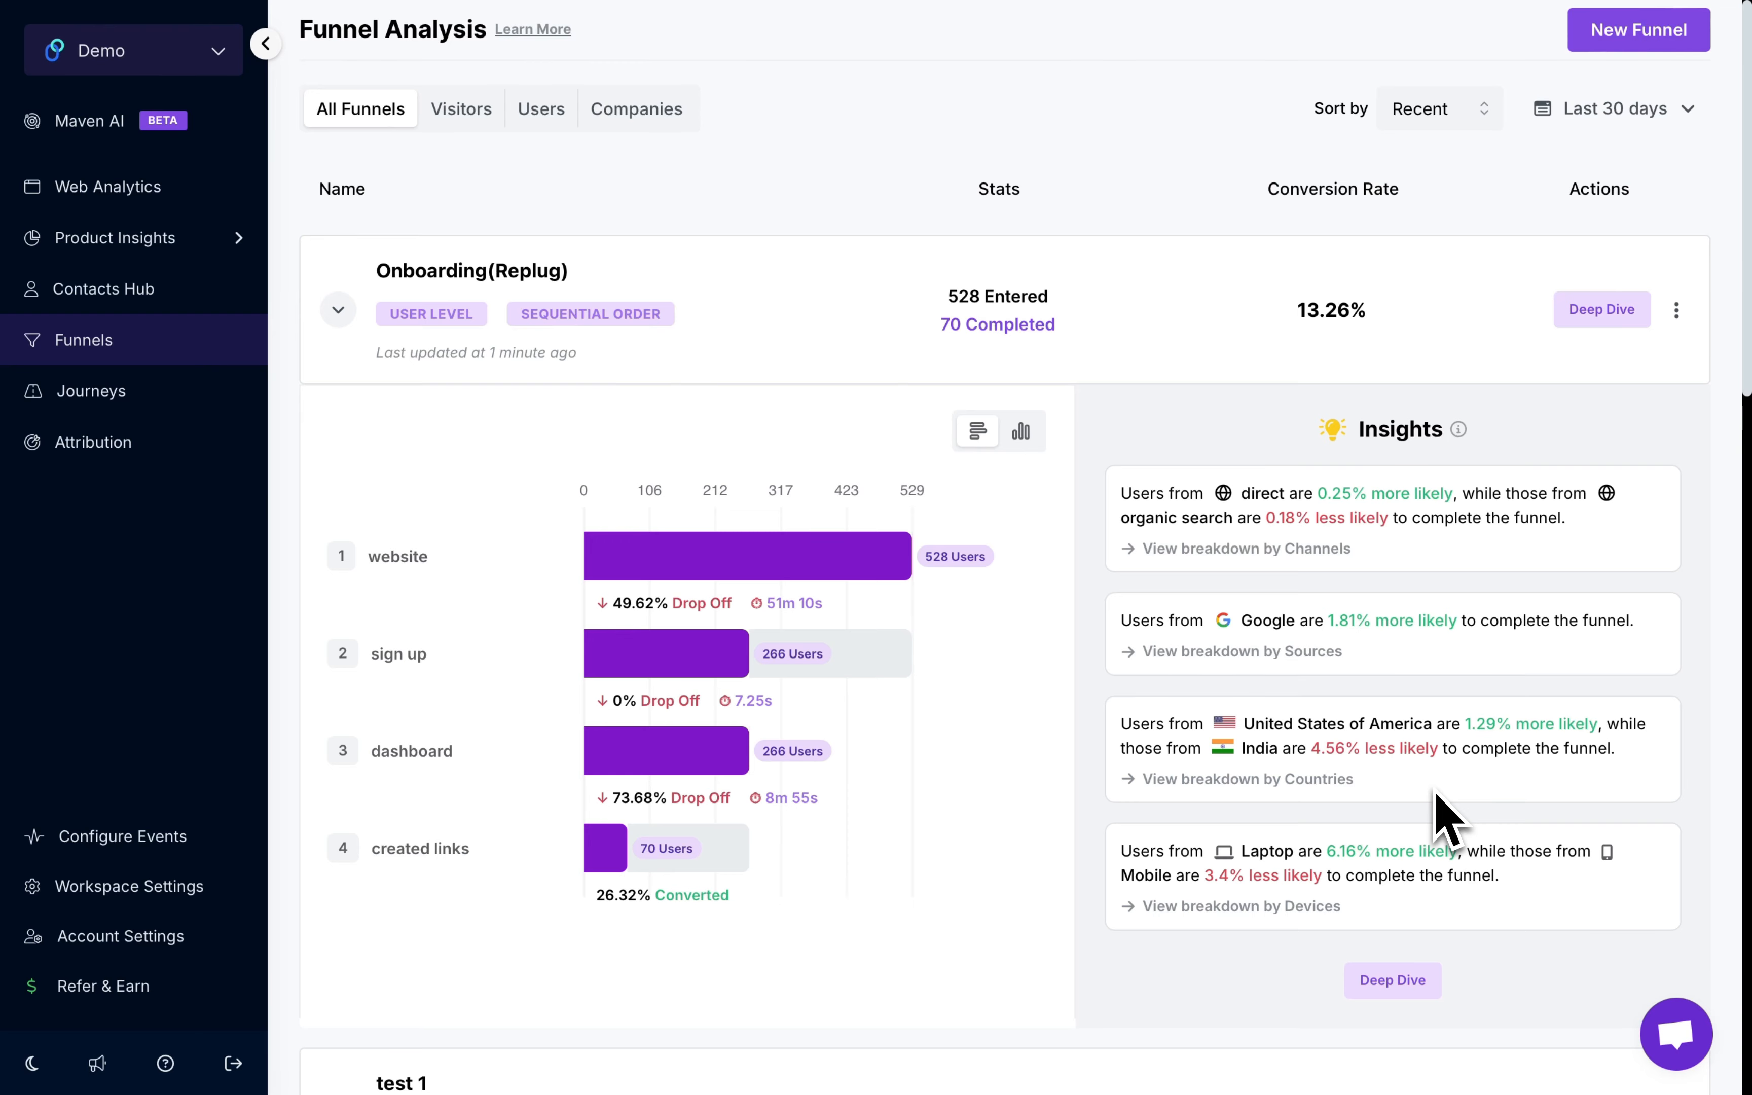
# Step: Open the detailed analysis of the Onboarding(Replug) funnel and compare its vertical and horizontal charts, ending on the horizontal one
pyautogui.click(1430, 978)
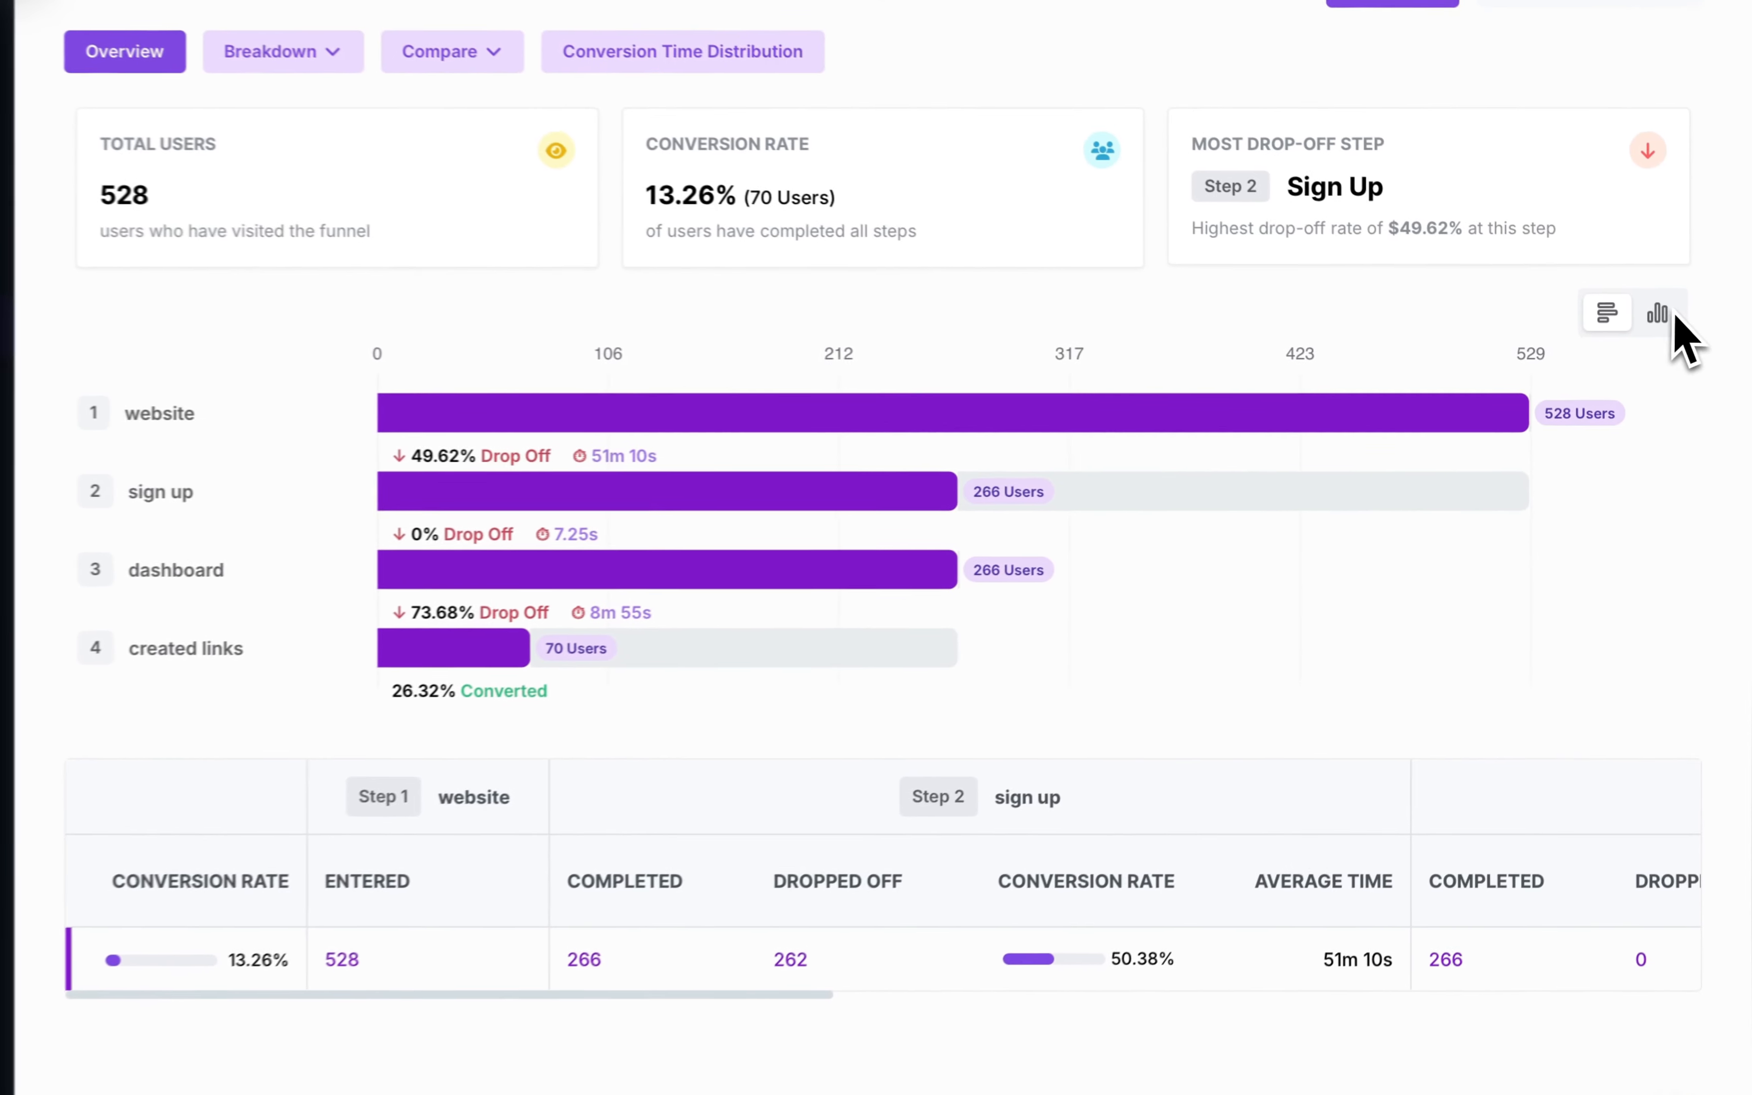
pyautogui.click(1665, 315)
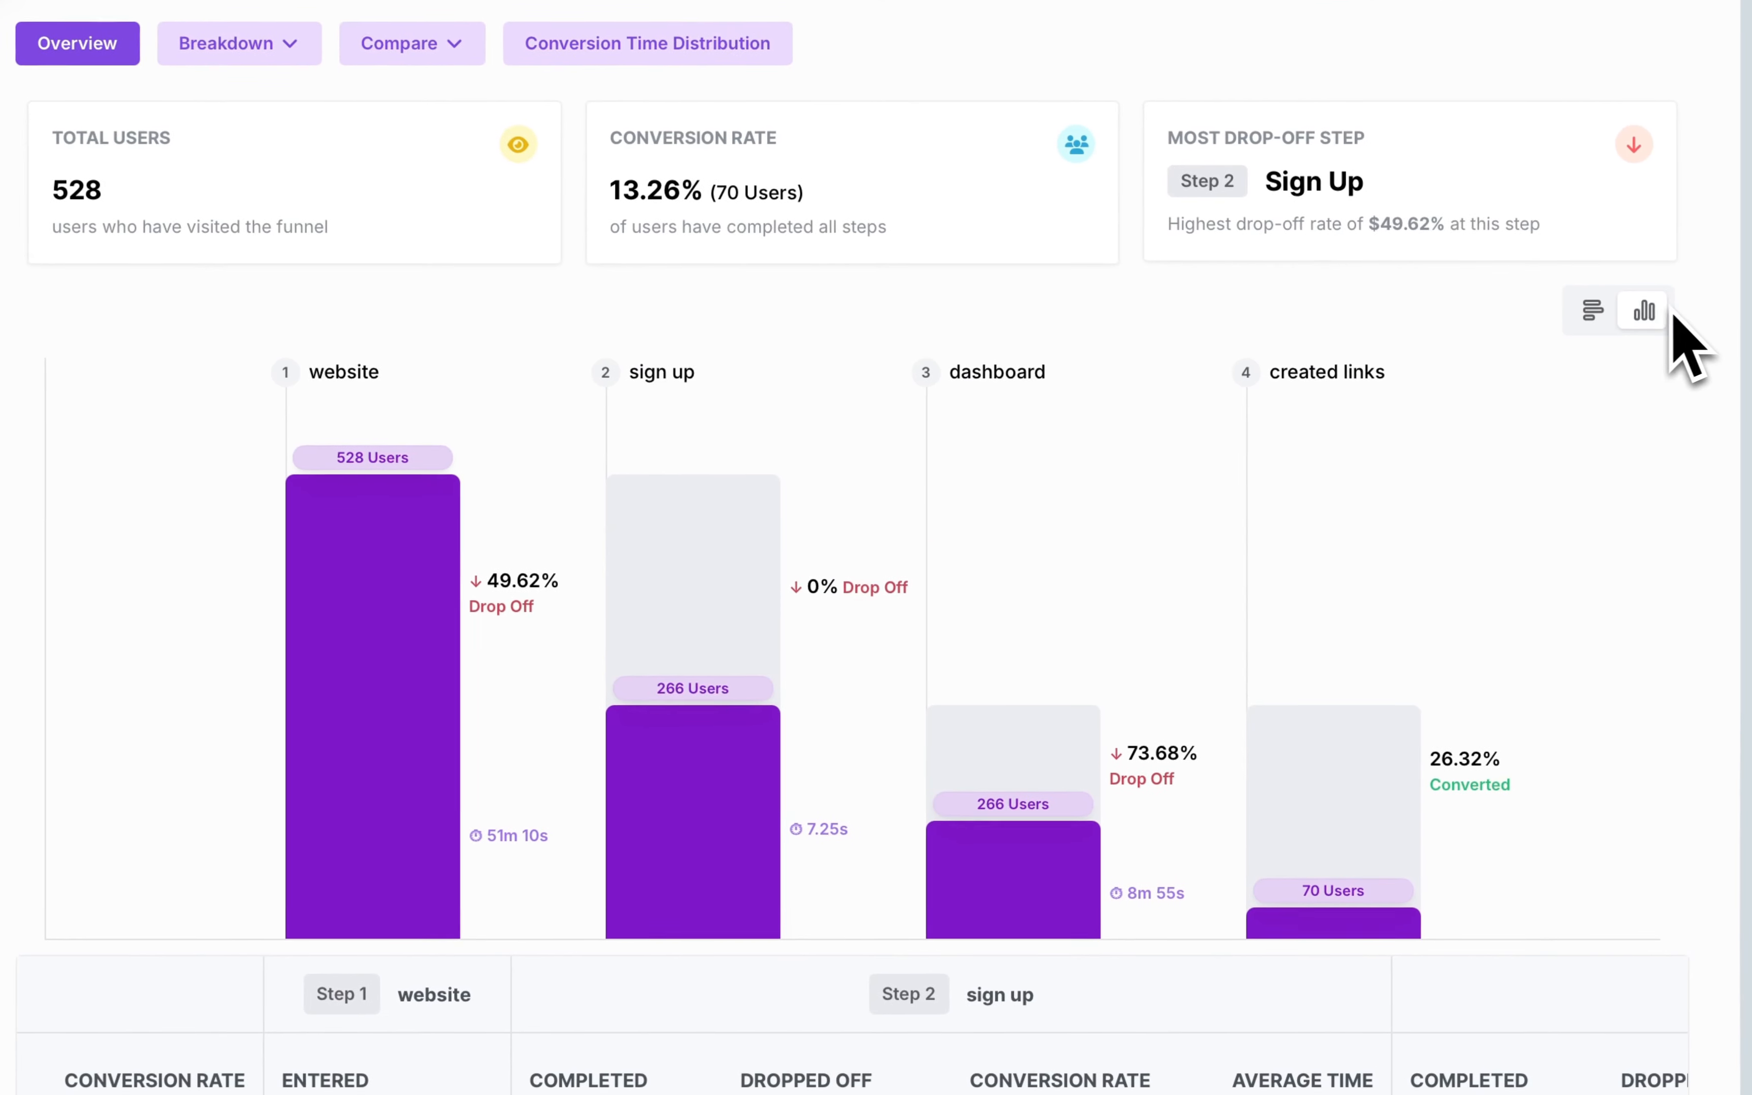
pyautogui.click(1609, 319)
pyautogui.moveTo(1420, 491)
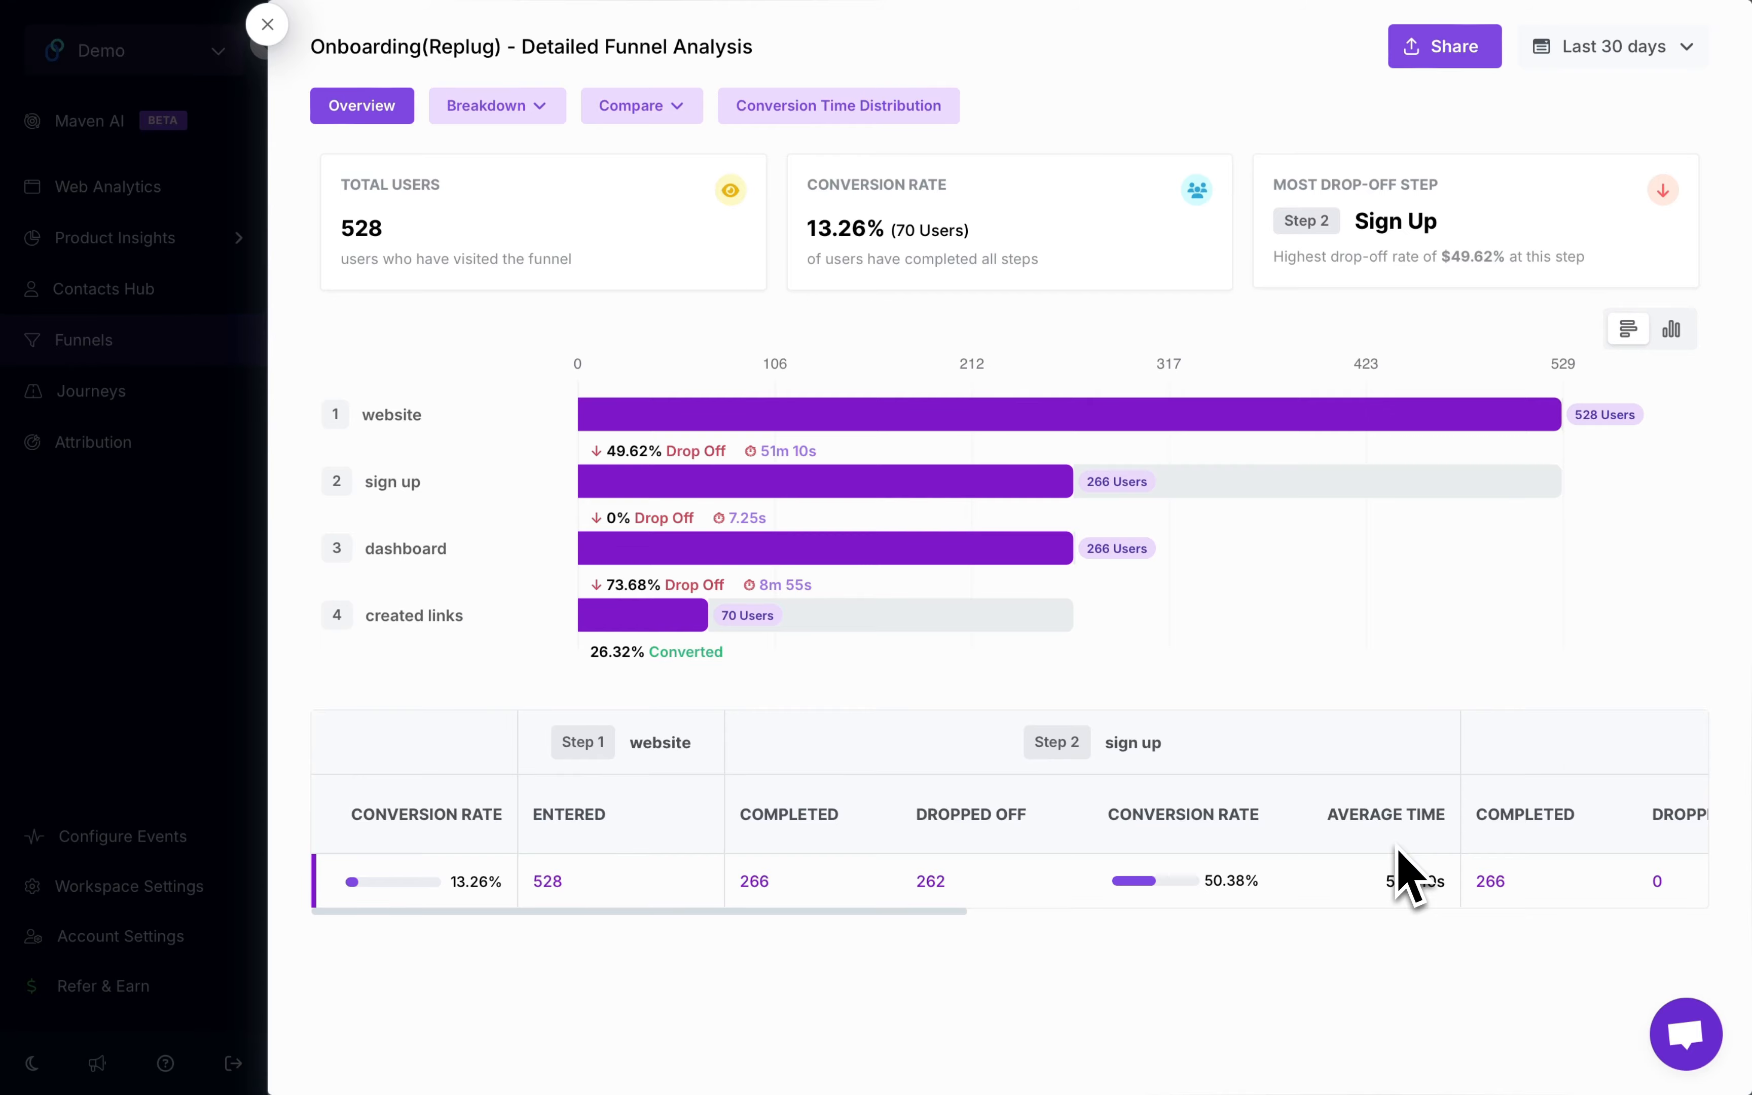
# Step: Break the detailed funnel analysis down by country and examine each country's bars and the step-by-step conversion table
pyautogui.click(511, 118)
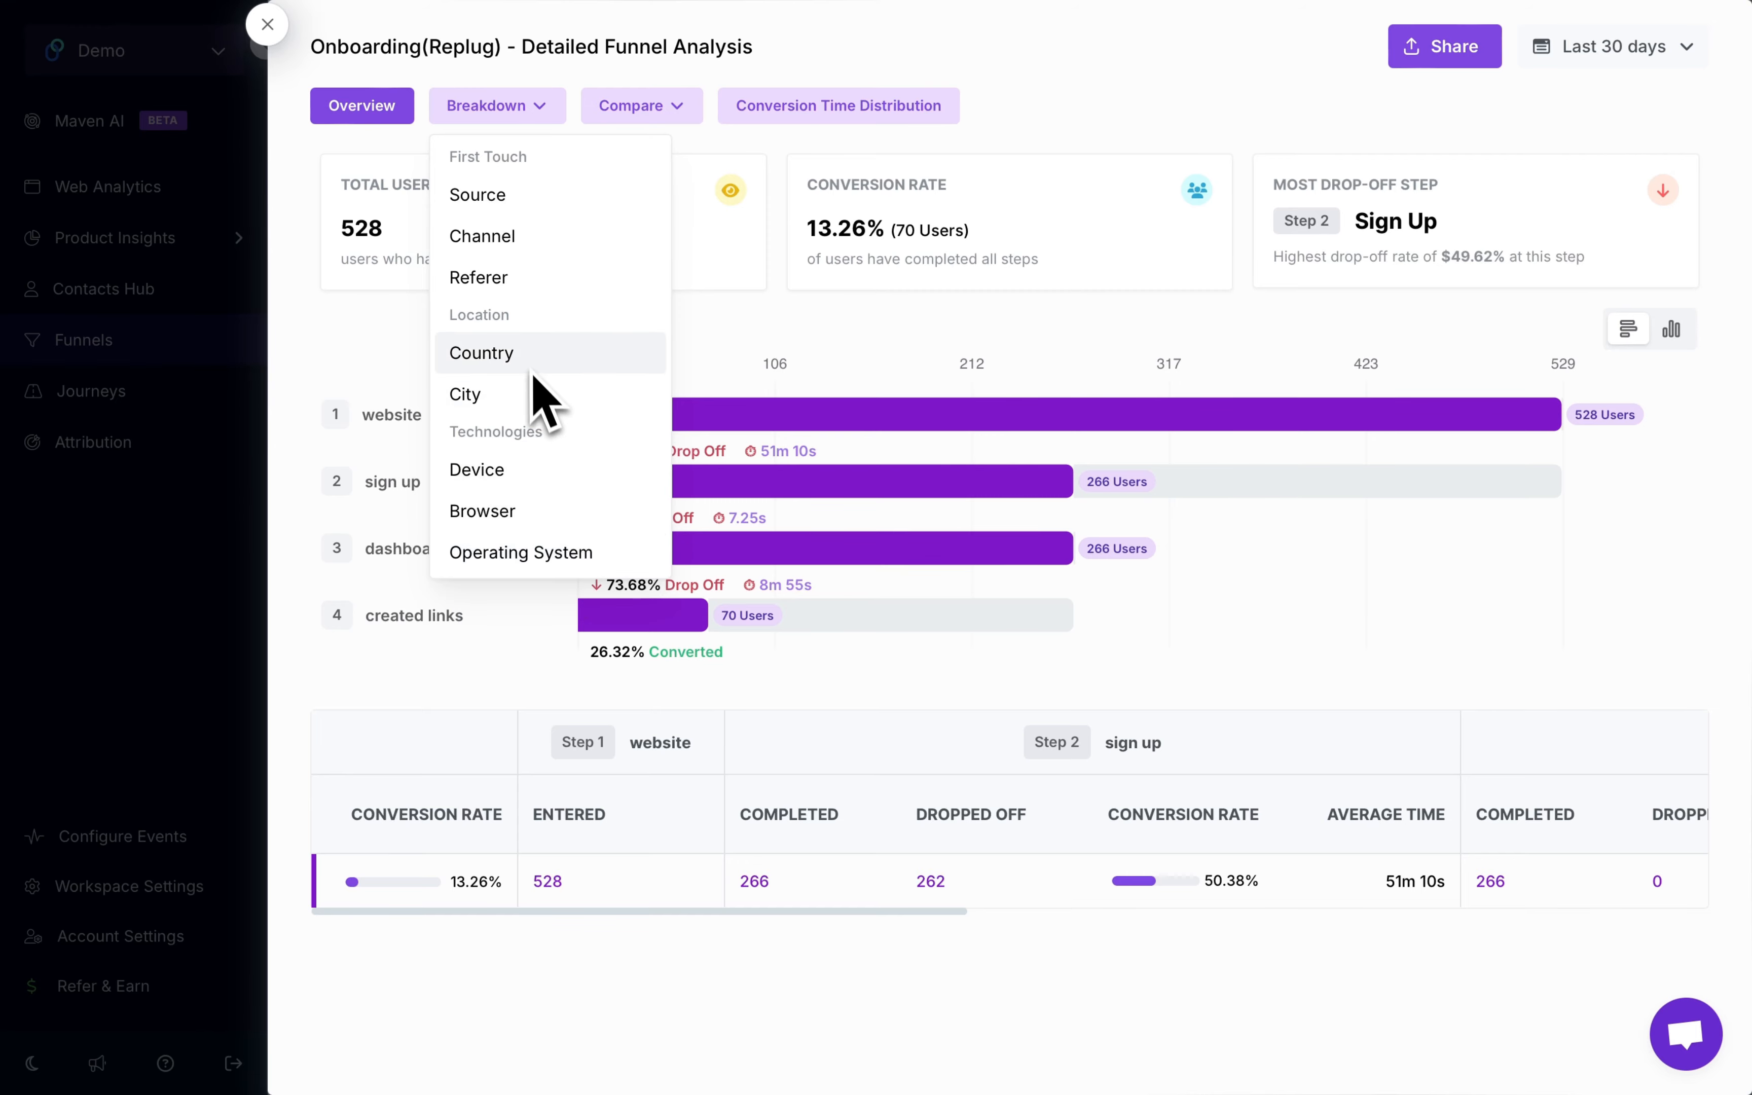
pyautogui.click(507, 355)
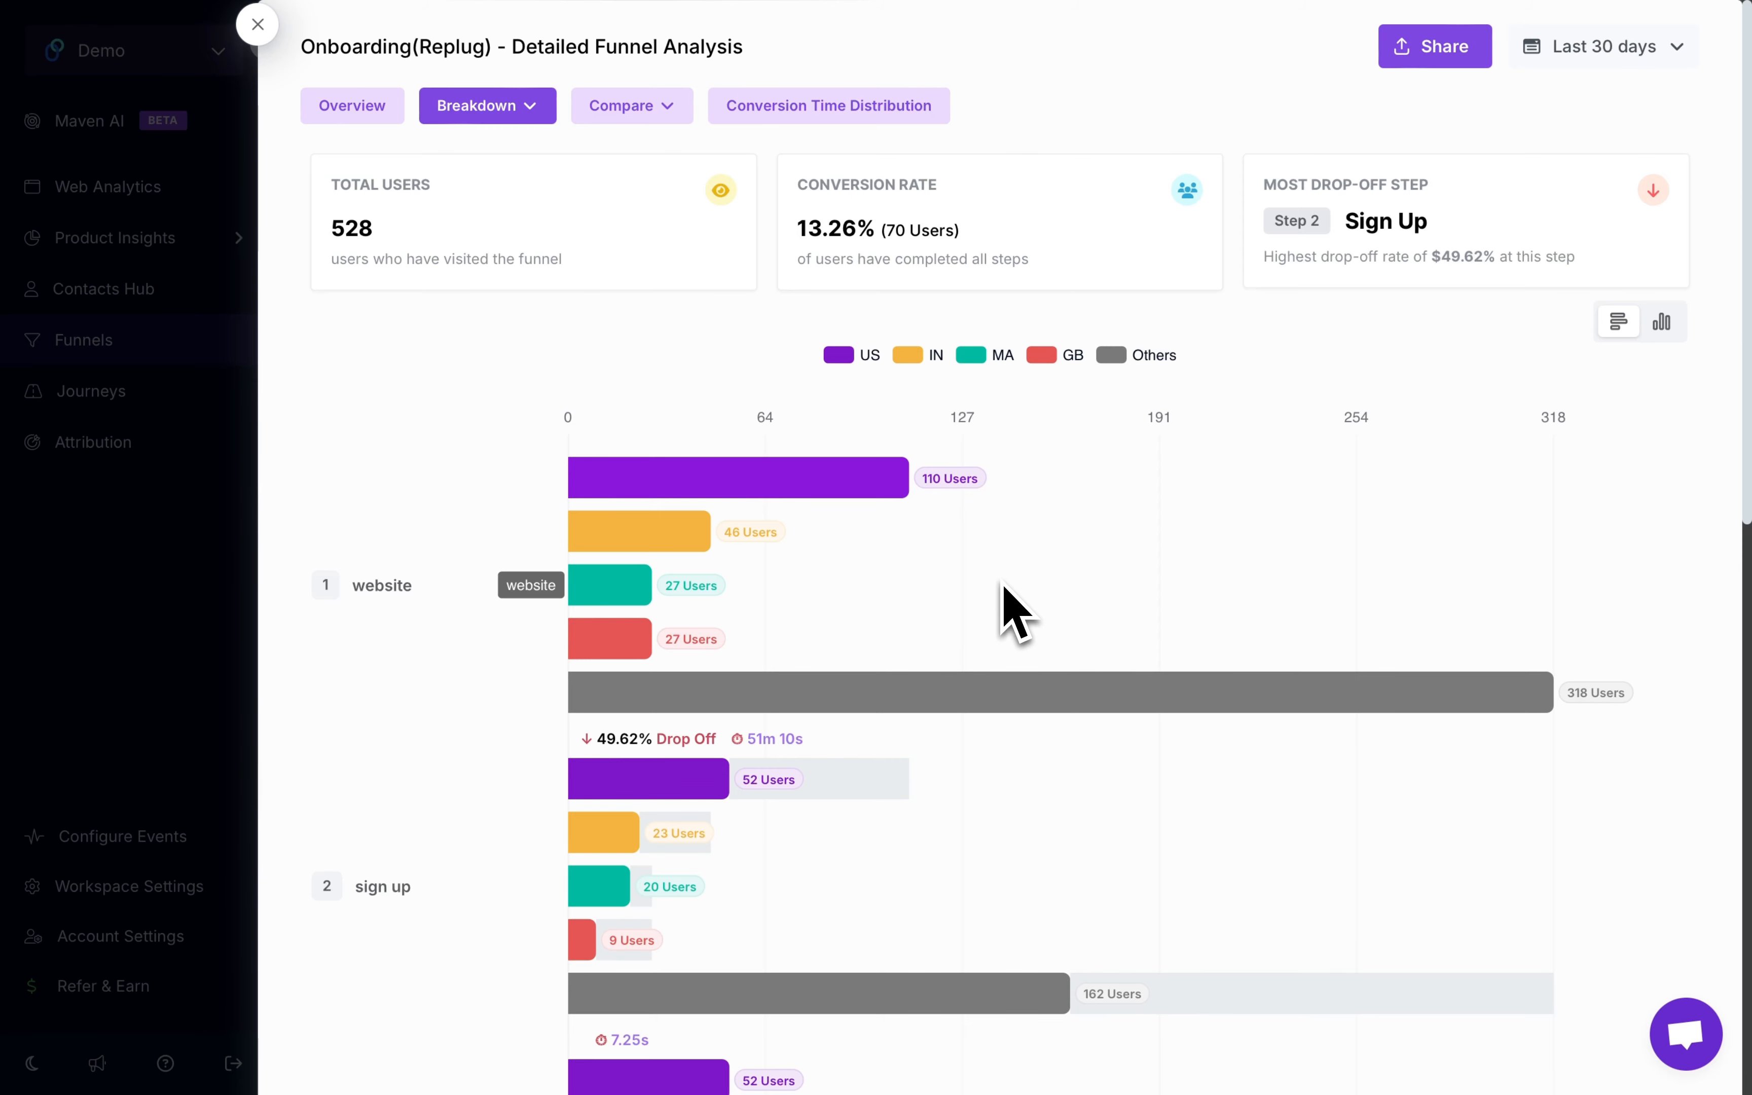
pyautogui.moveTo(845, 492)
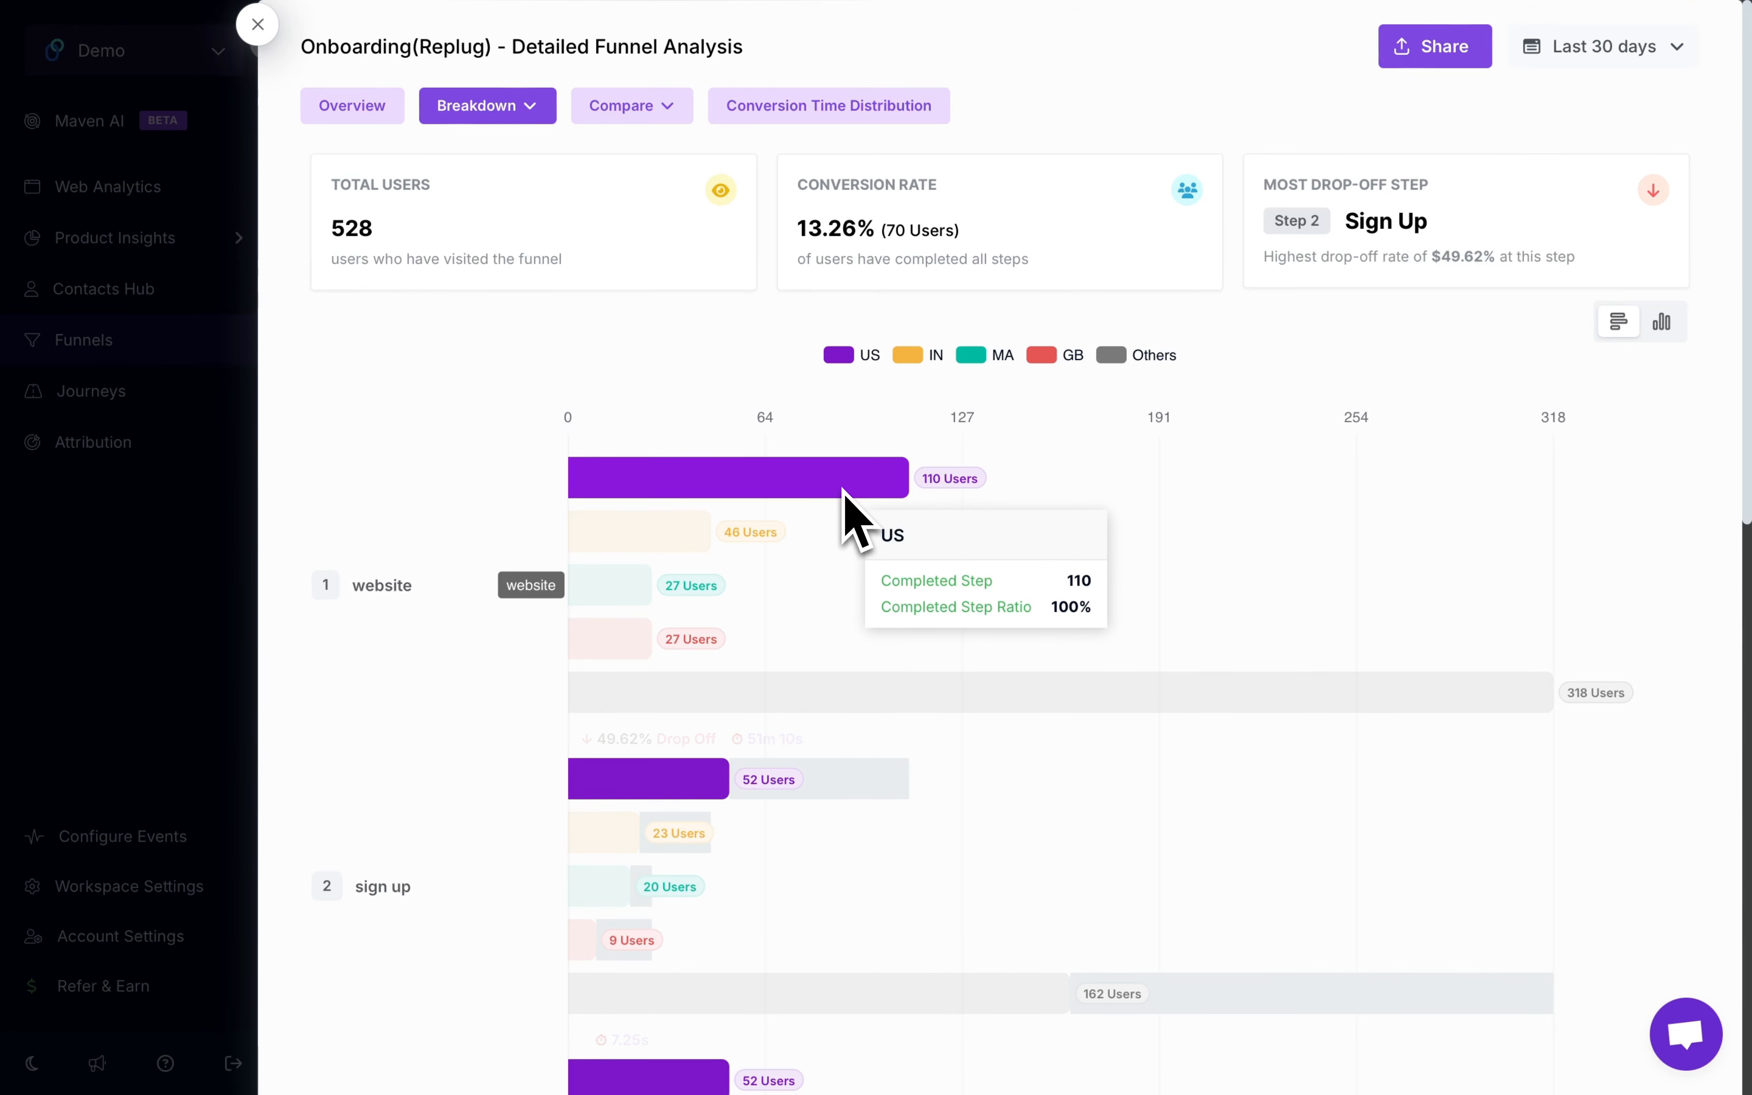
pyautogui.moveTo(695, 532)
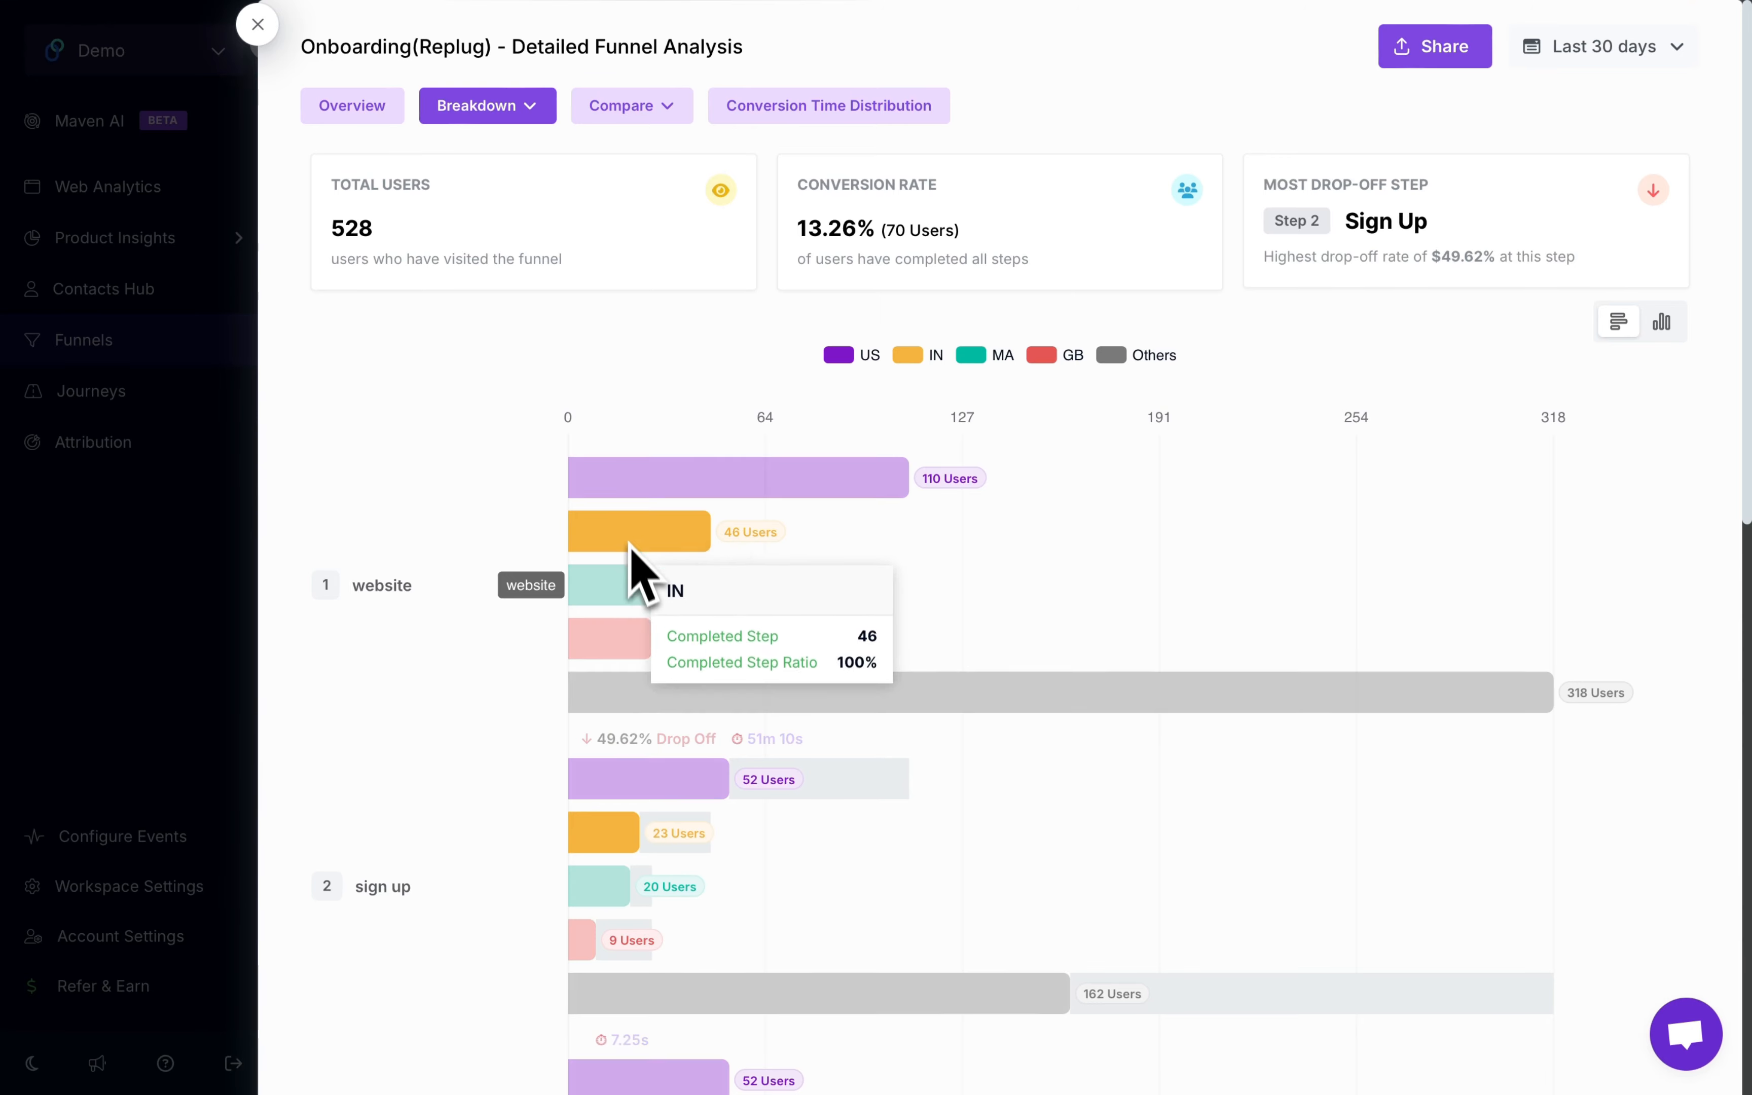
pyautogui.moveTo(632, 590)
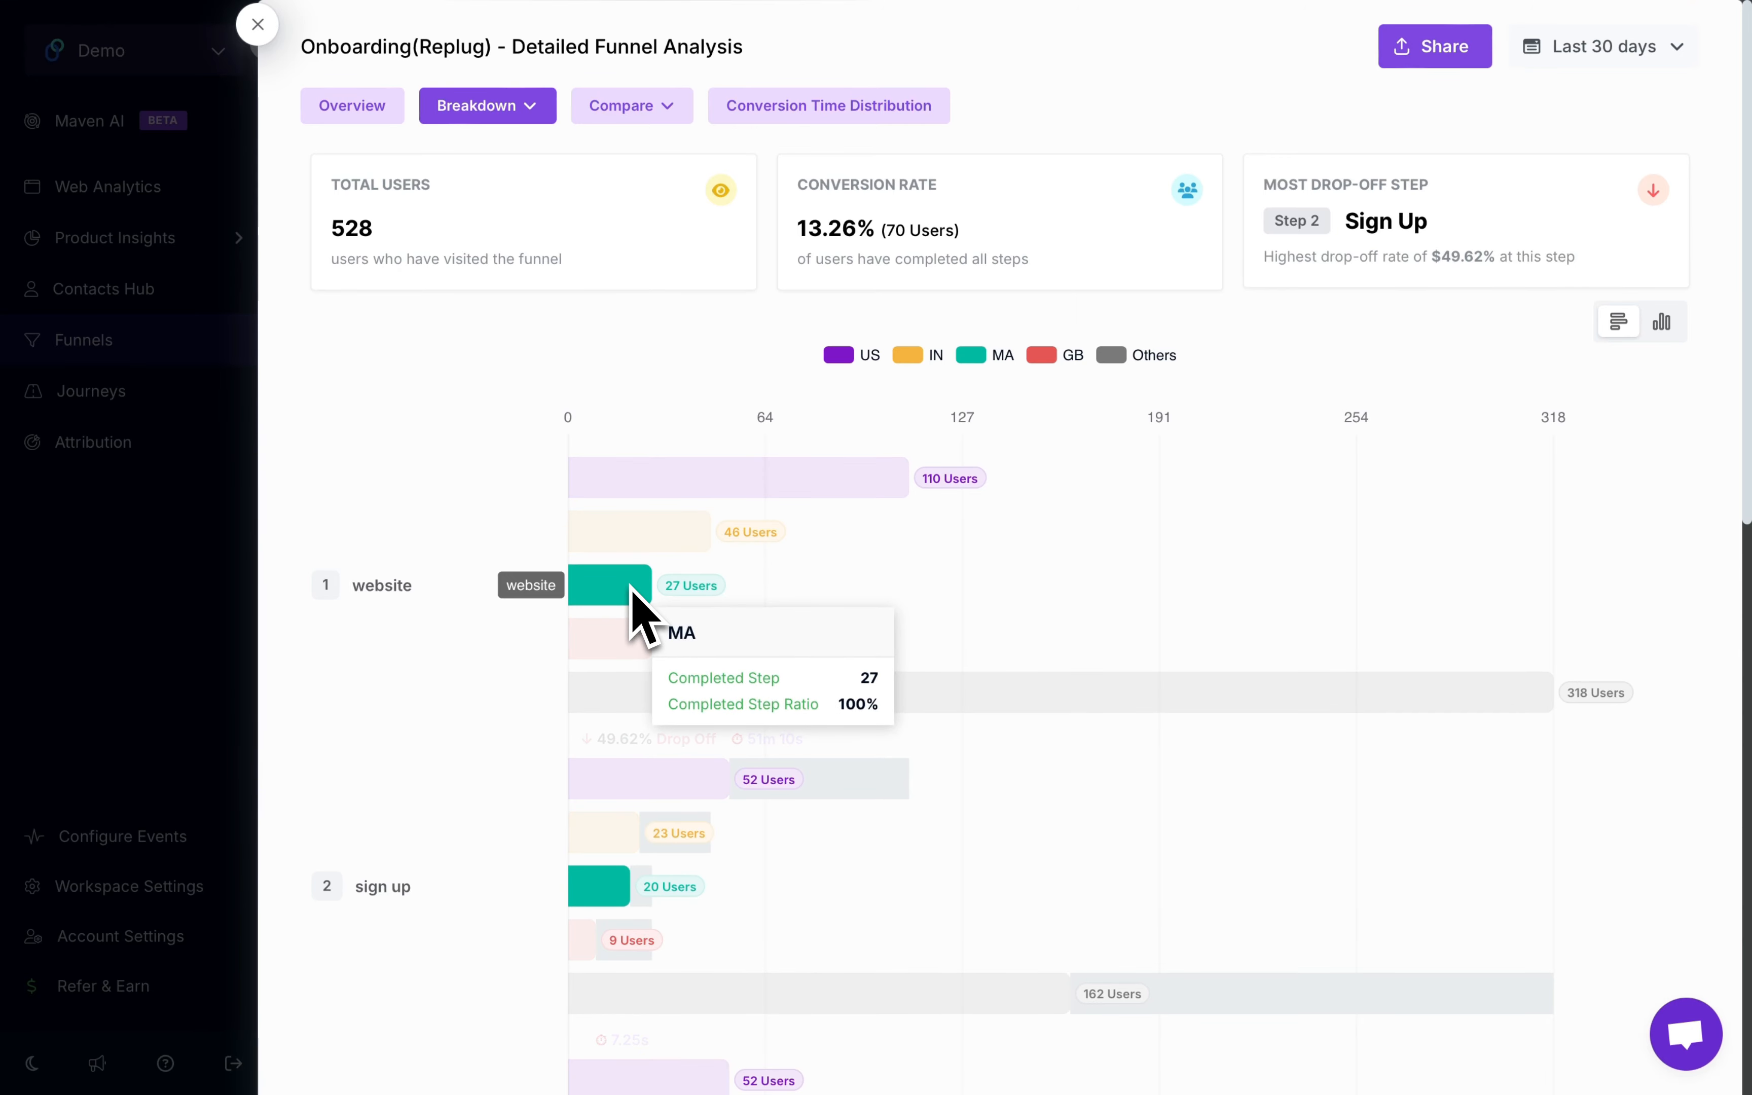
pyautogui.moveTo(627, 637)
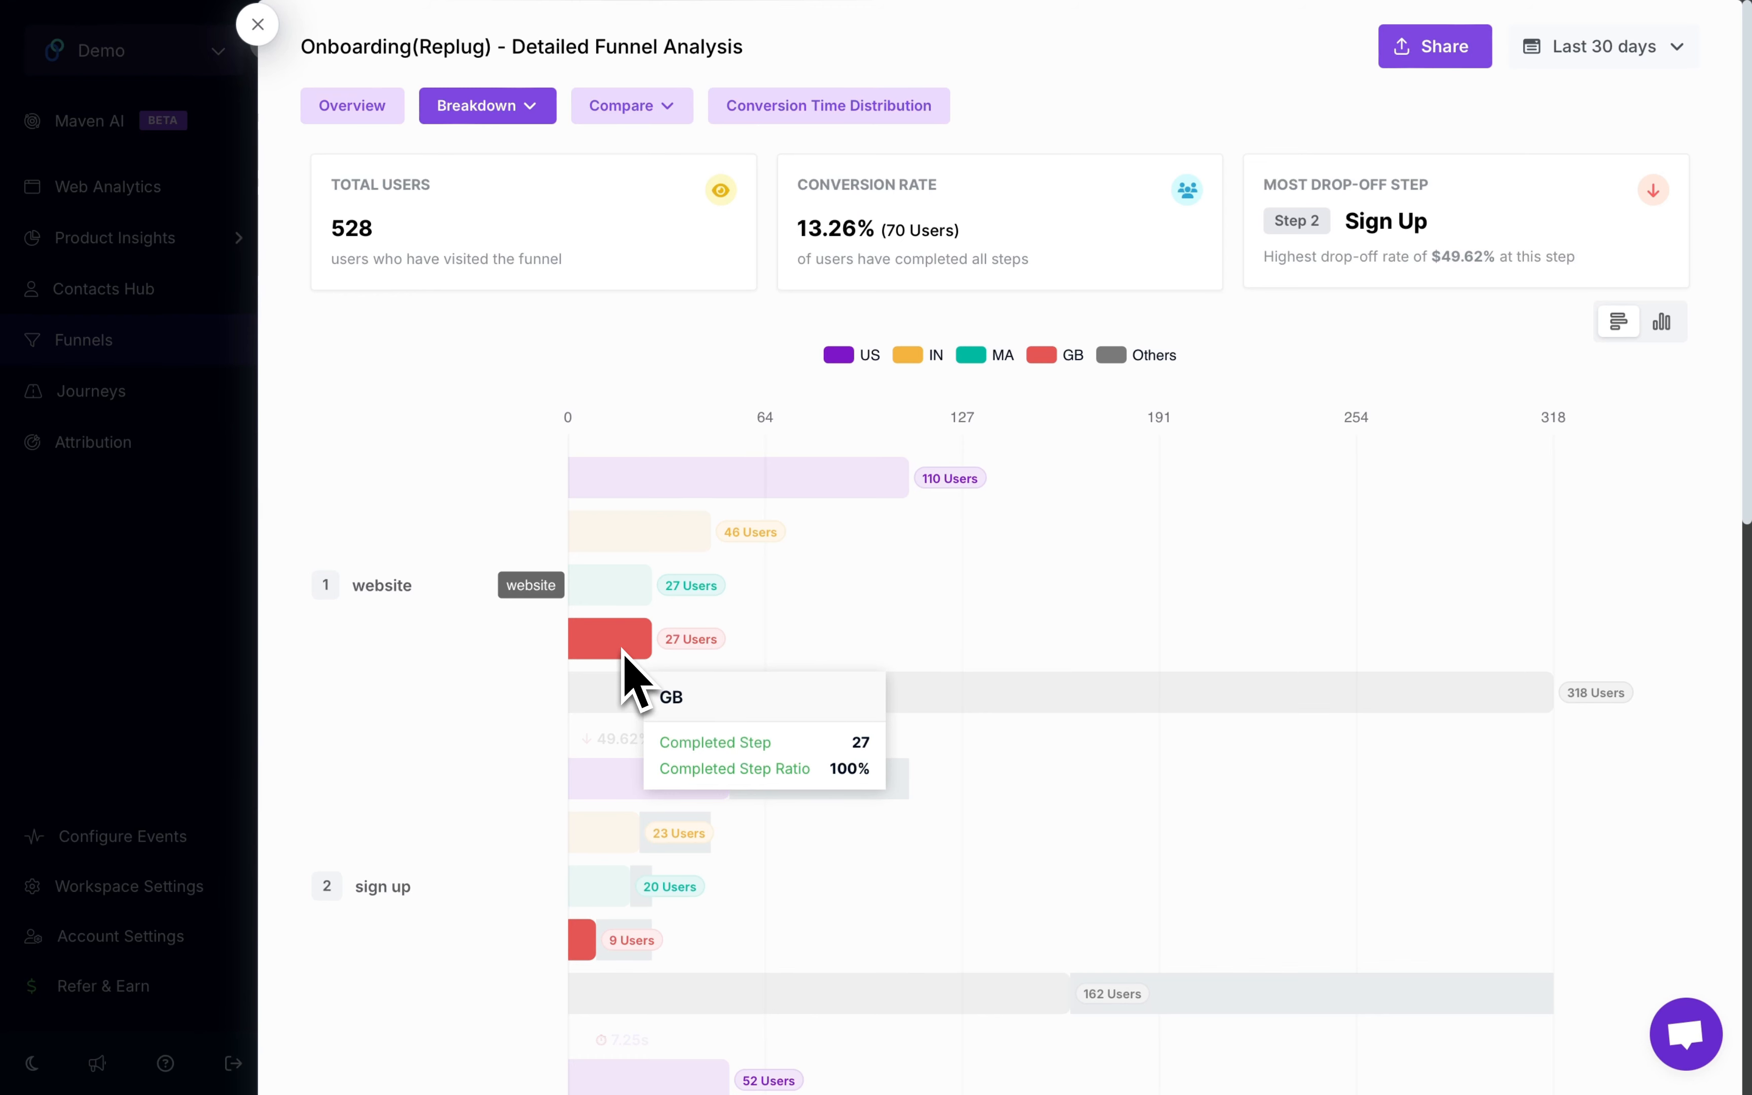
pyautogui.moveTo(1056, 684)
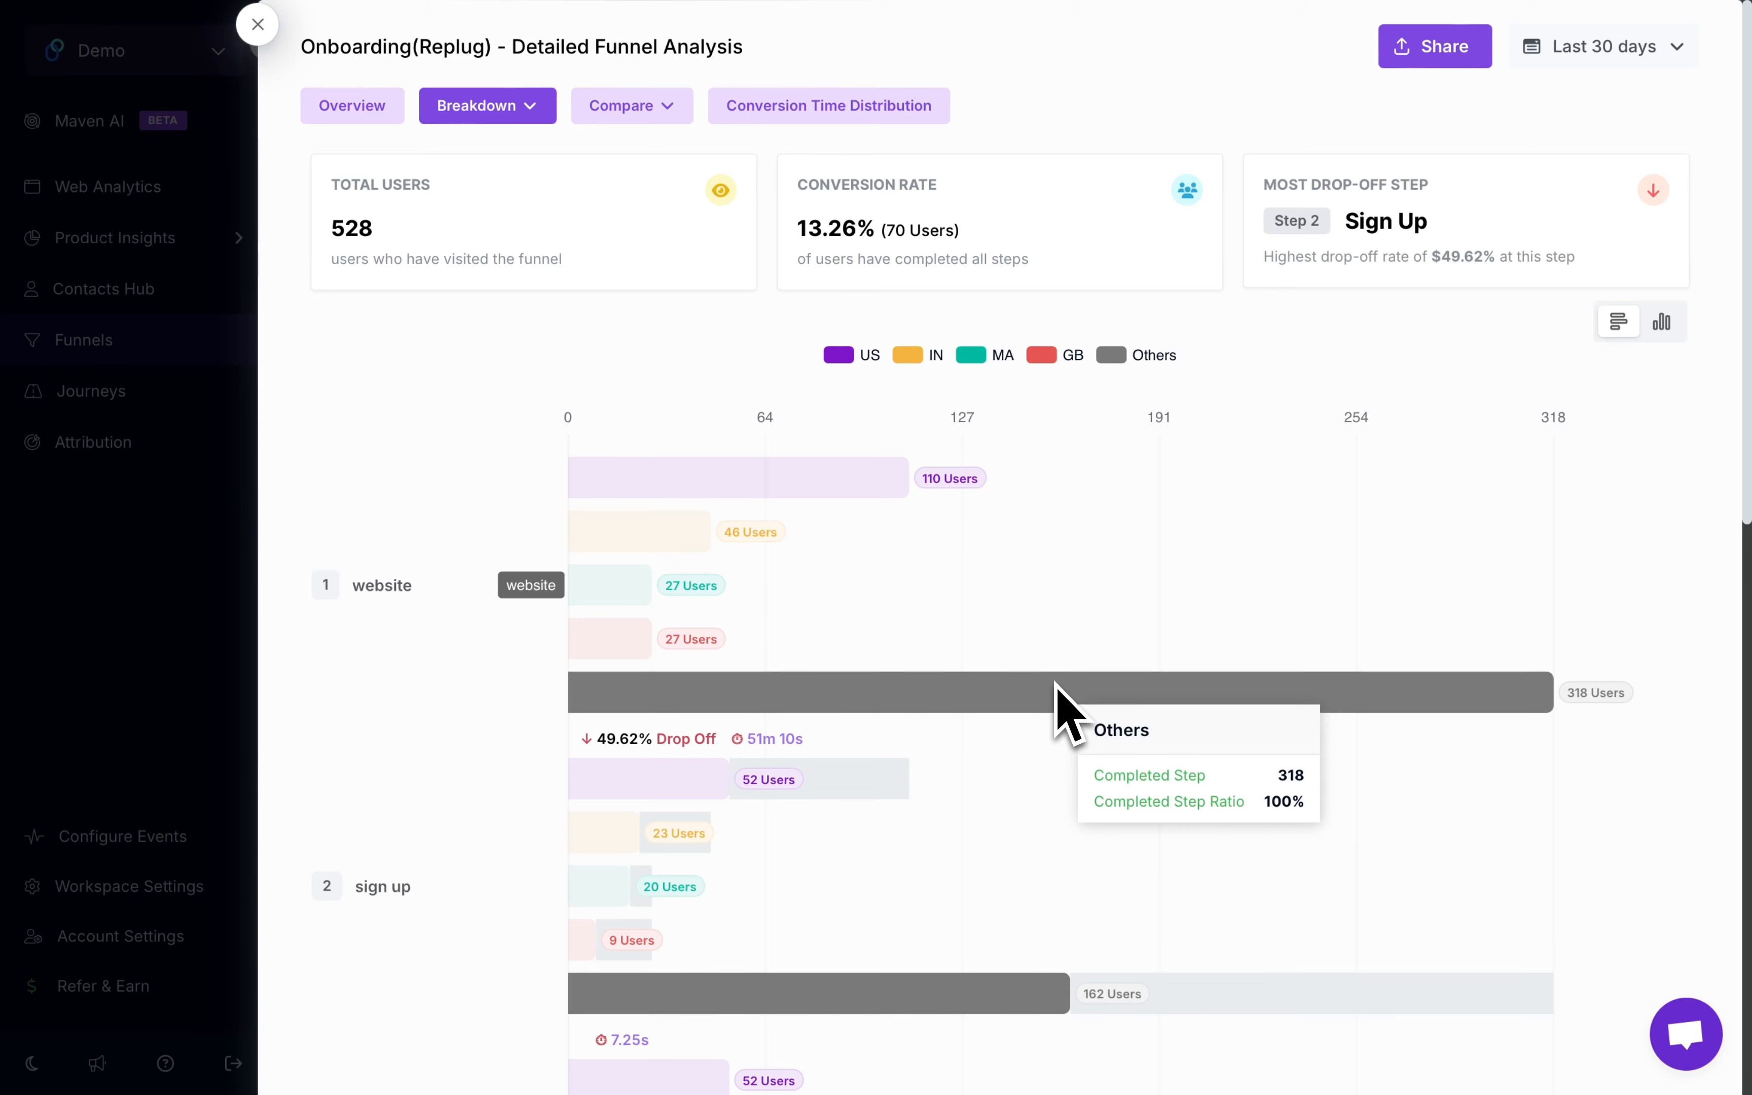
pyautogui.scroll(-5, 1055, 684)
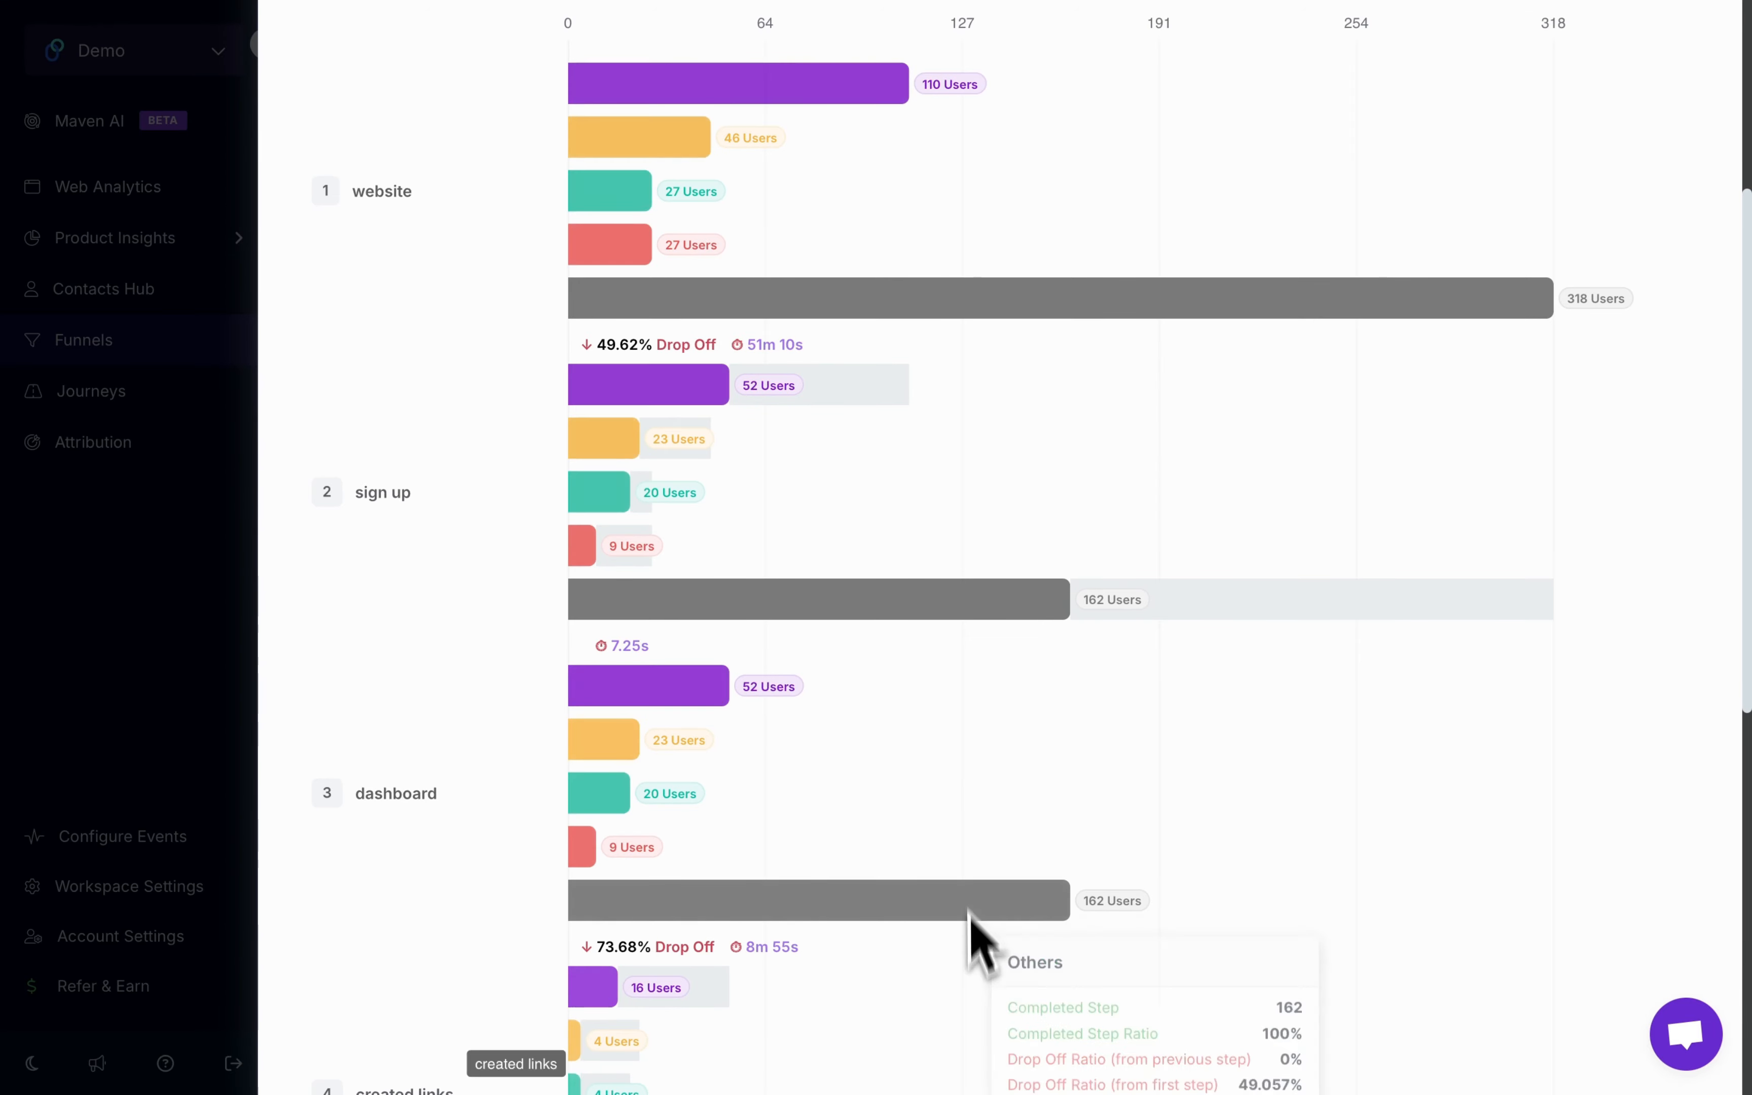
pyautogui.scroll(-10, 974, 992)
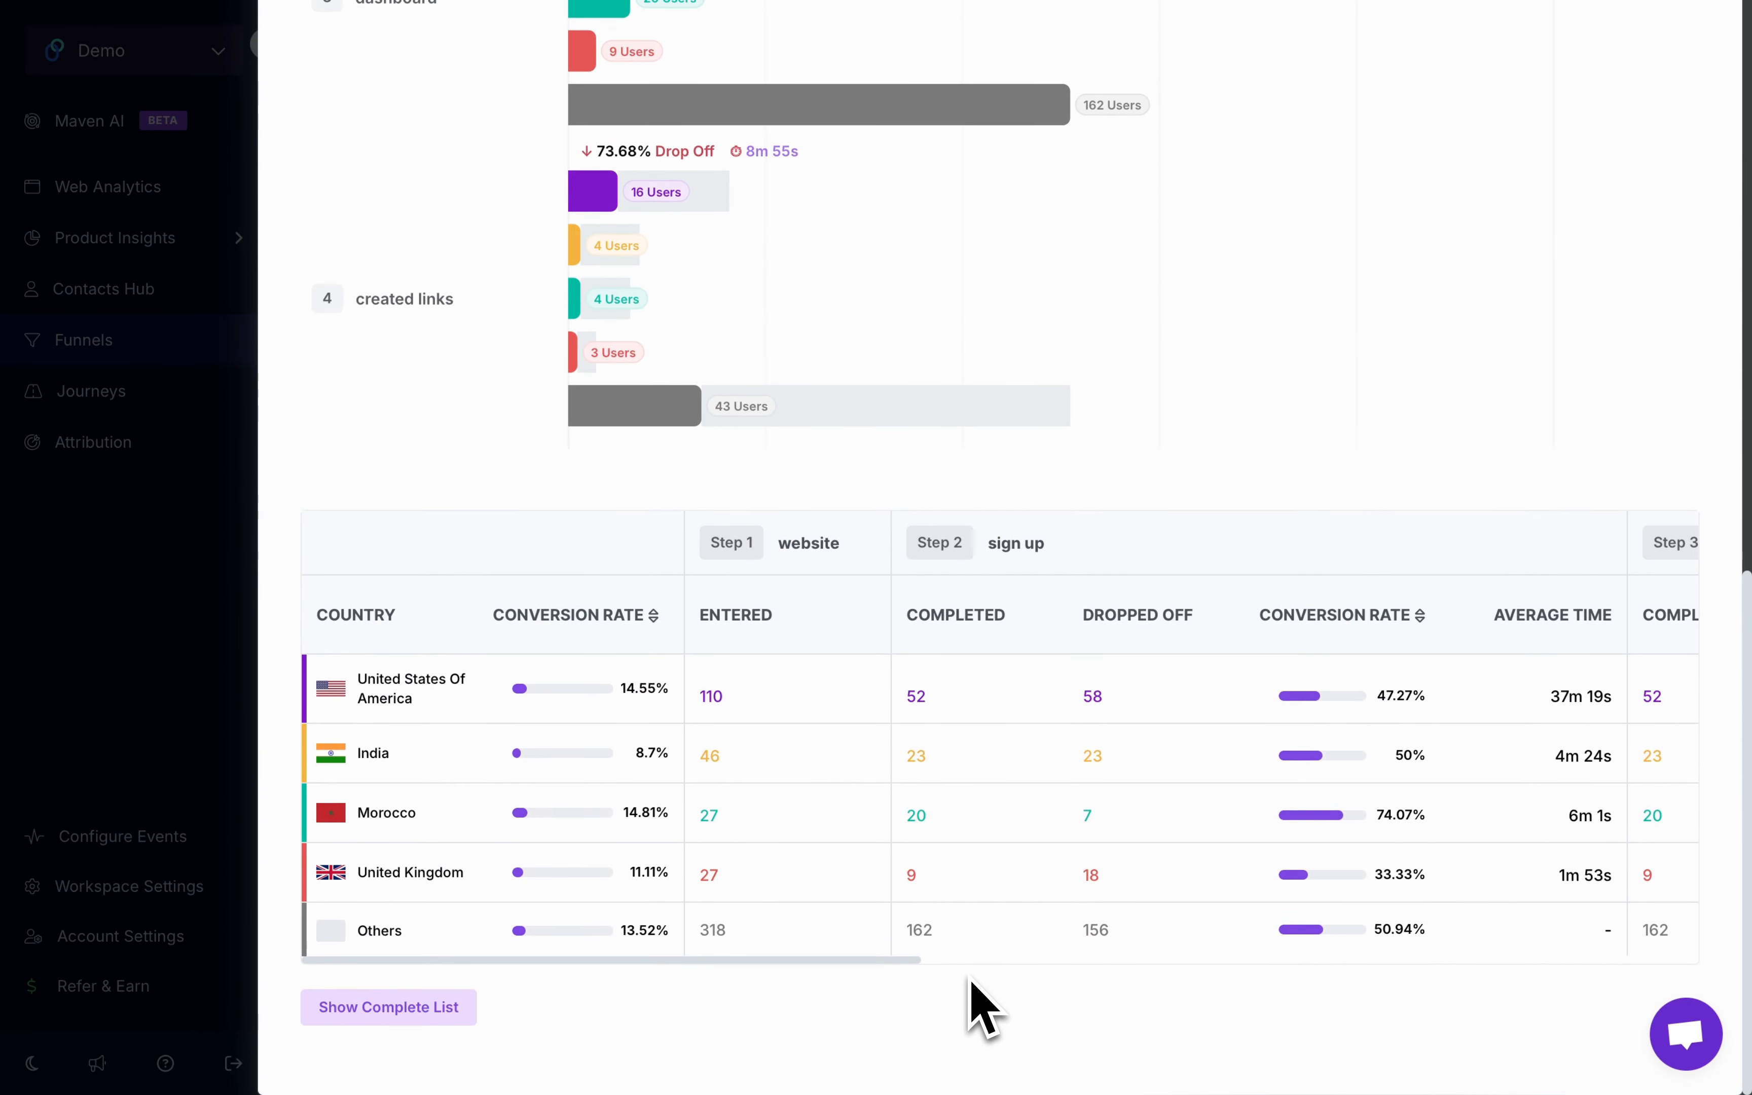